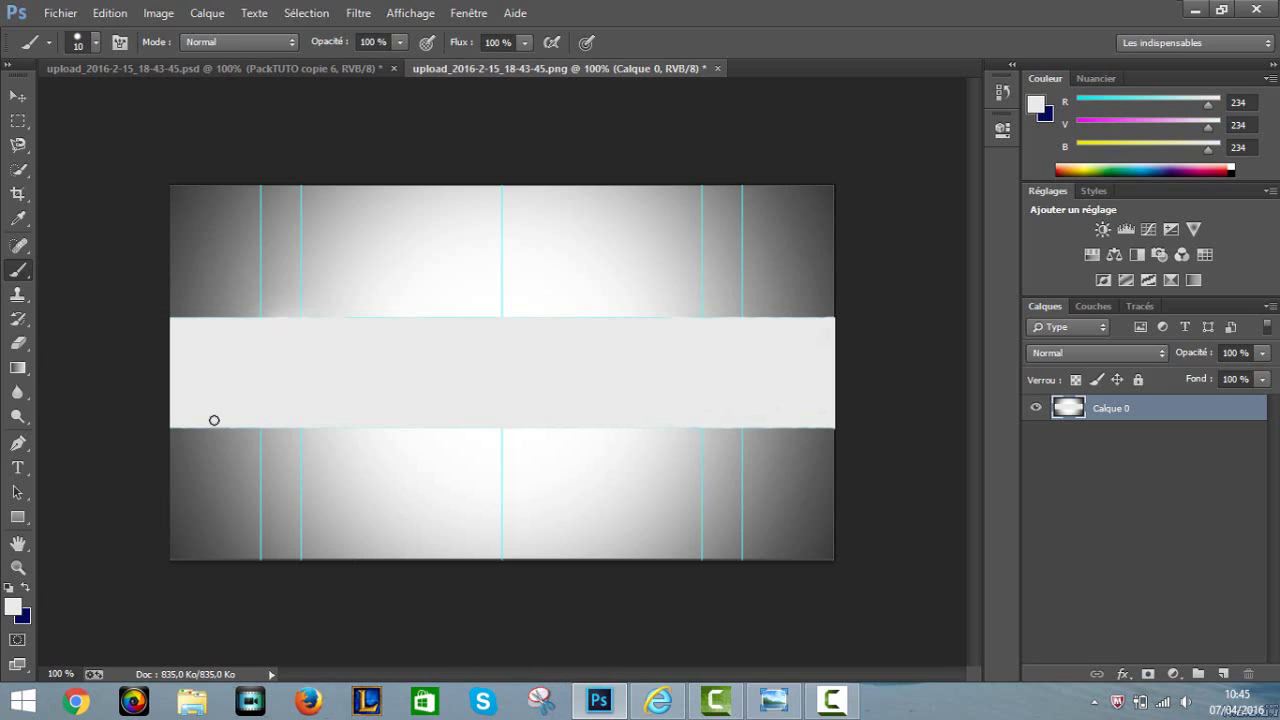
- Draw a paragraph text box inside the light grey band and set its text colour to #21a1ce
{"action": "left_click", "coordinate": [17, 467]}
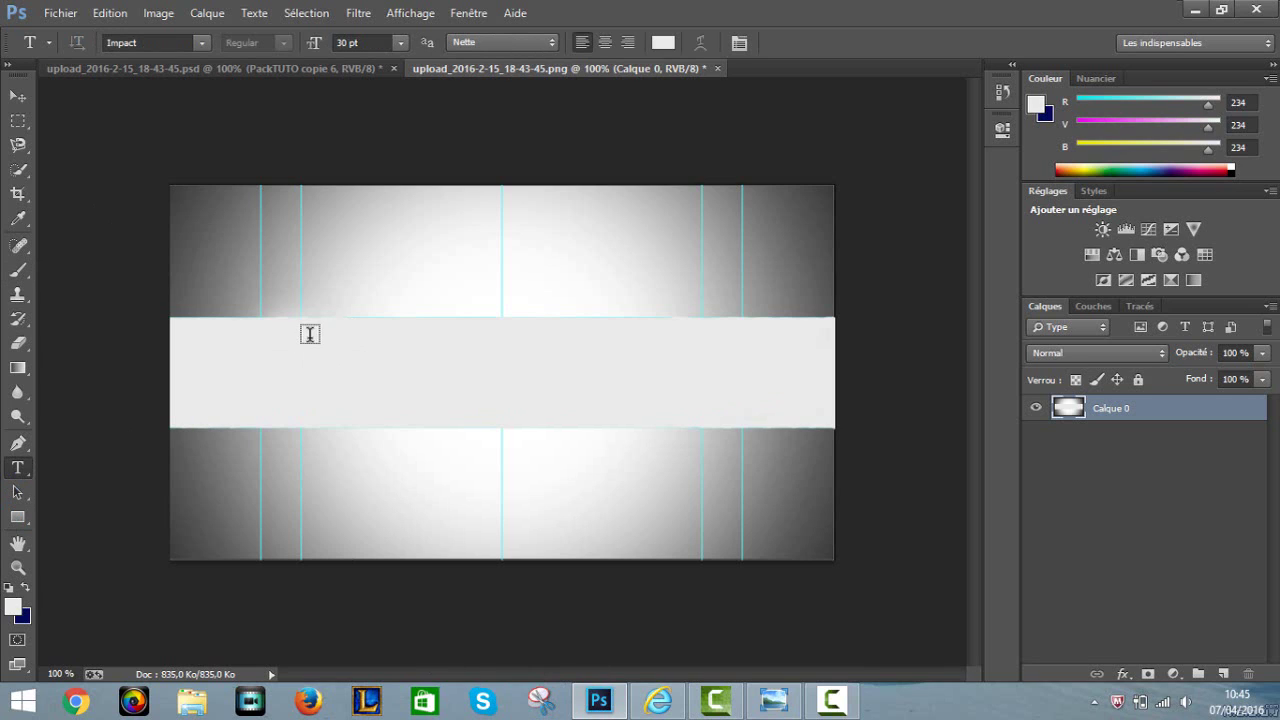
{"action": "left_click_drag", "start_coordinate": [348, 336], "coordinate": [686, 409]}
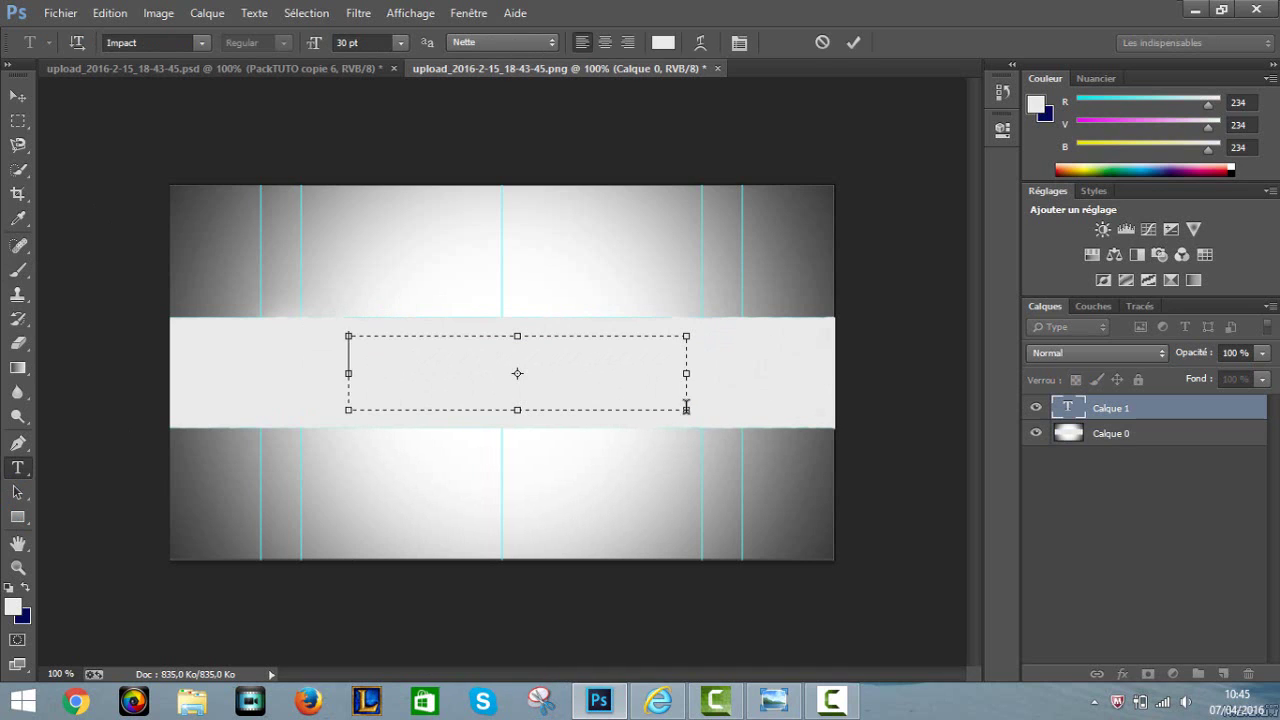
{"action": "left_click", "coordinate": [666, 43]}
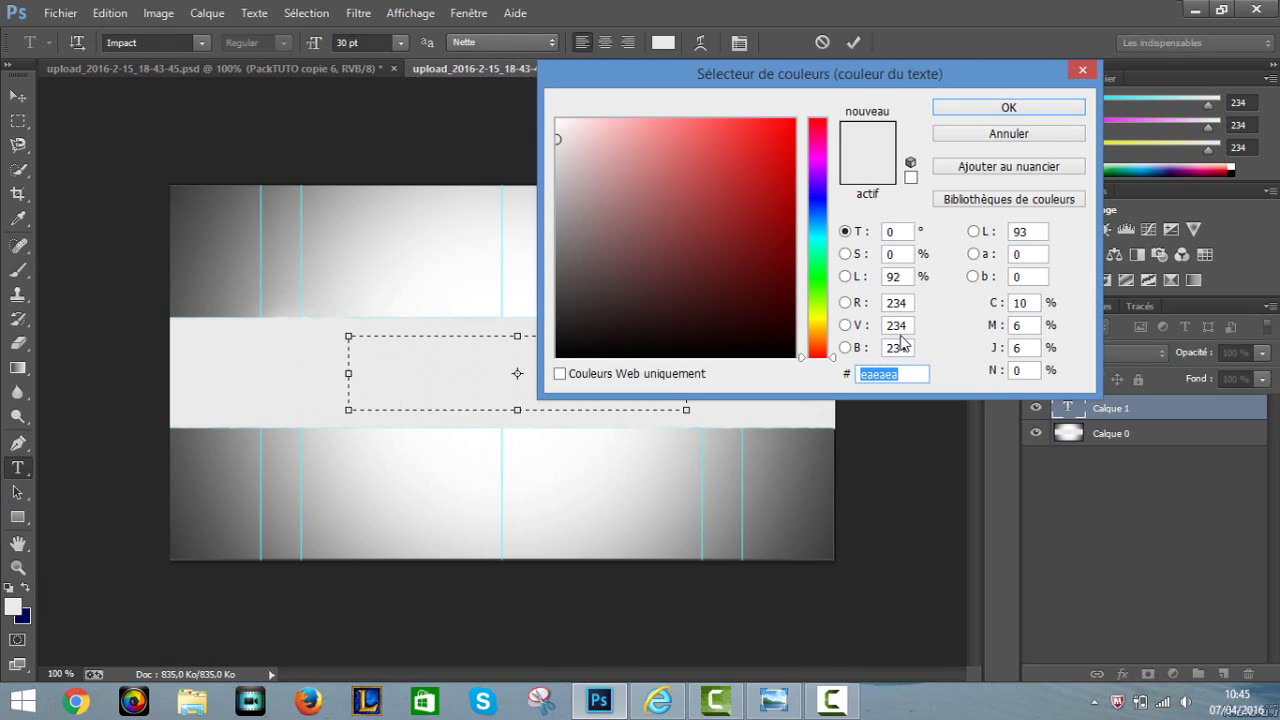
{"action": "key", "text": "BackSpace"}
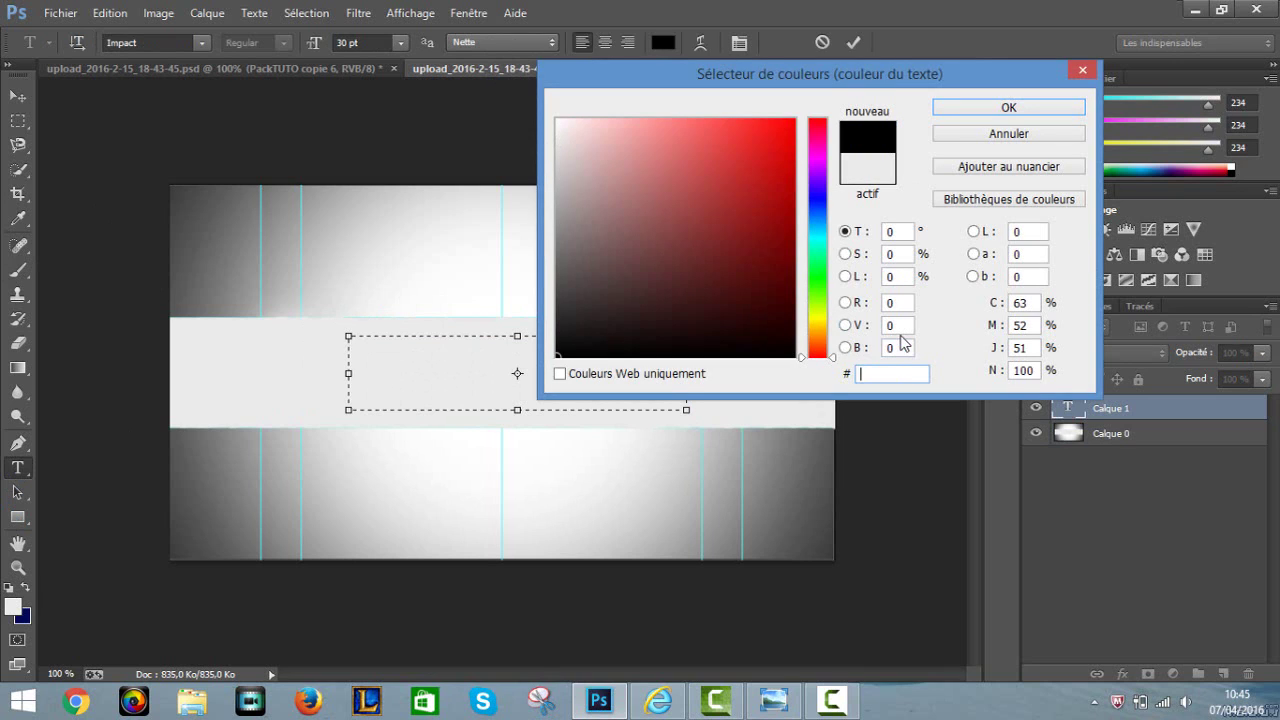
{"action": "type", "text": "2"}
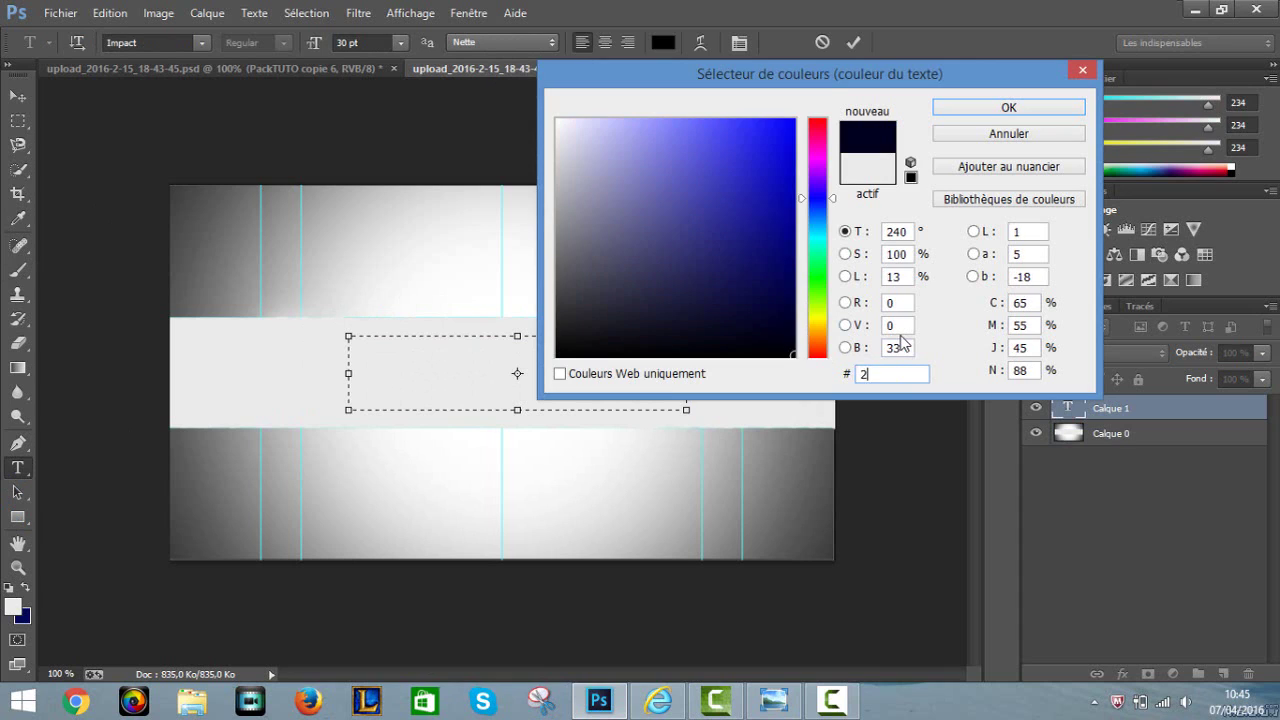
{"action": "type", "text": "1a"}
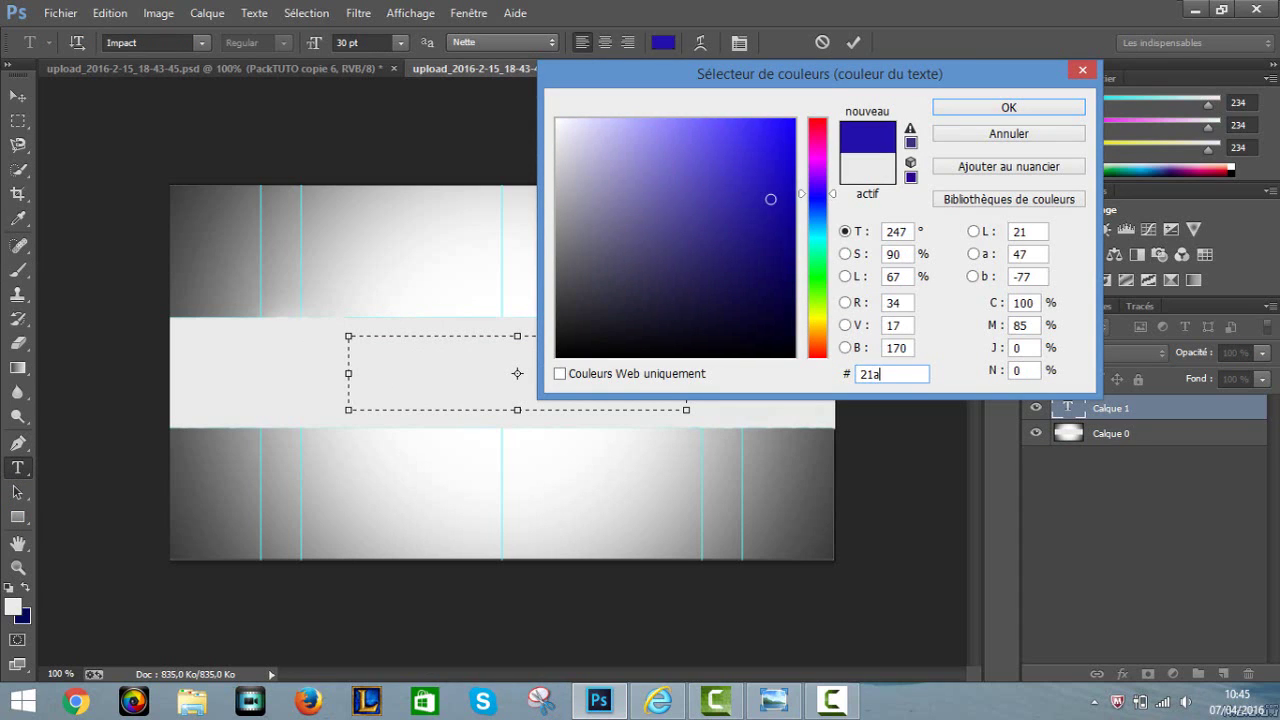
{"action": "type", "text": "1ce"}
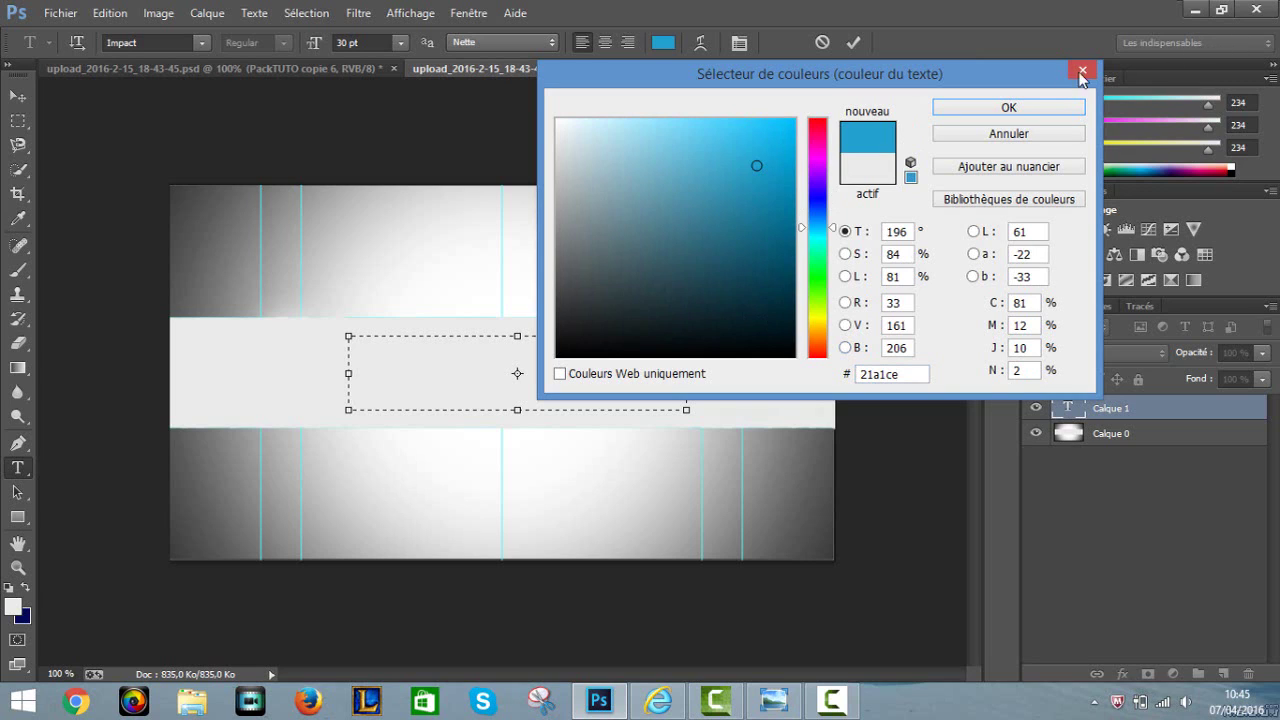
{"action": "left_click", "coordinate": [962, 112]}
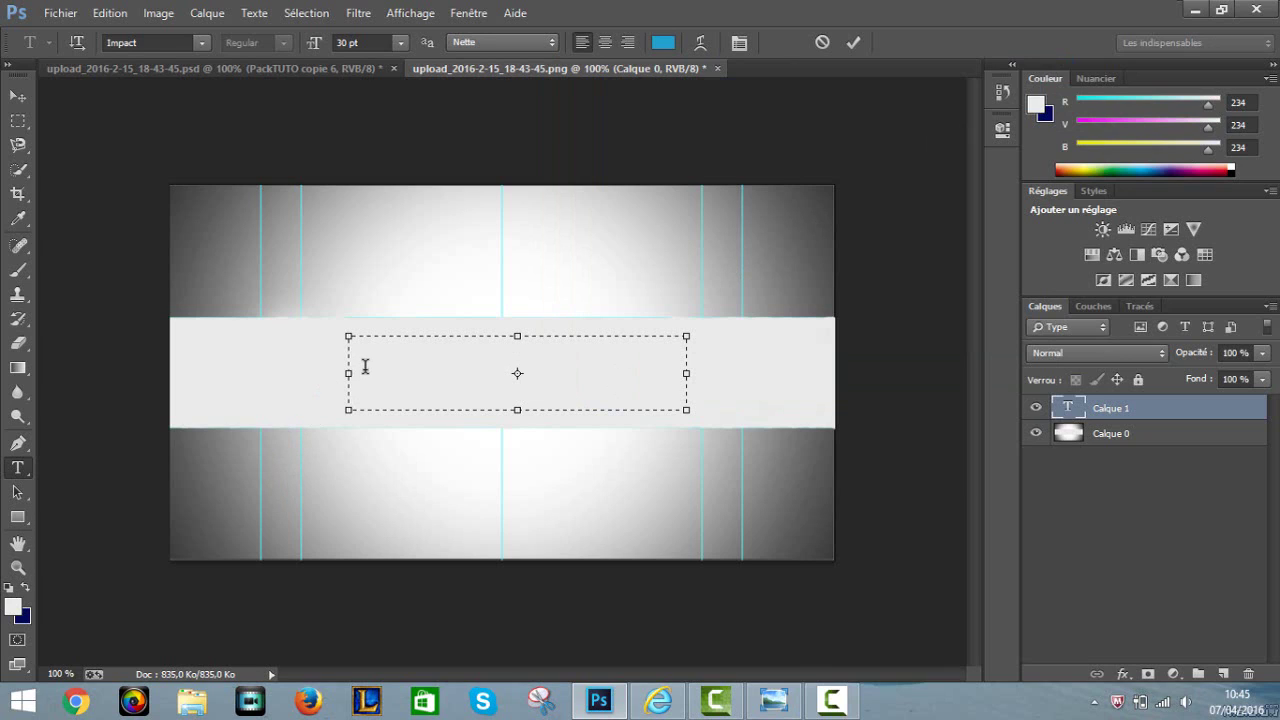
- Enter the title "SLOW ART" in the text box and commit the text
{"action": "type", "text": "SLOW"}
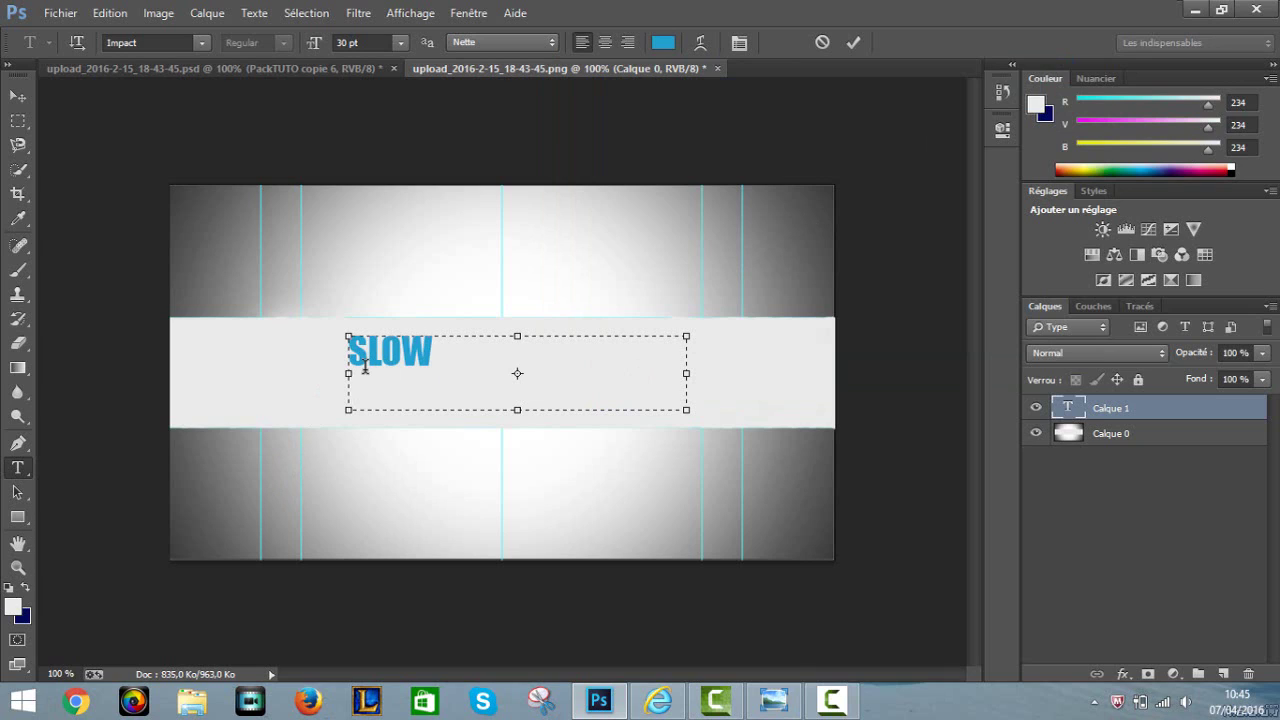
{"action": "type", "text": " ART"}
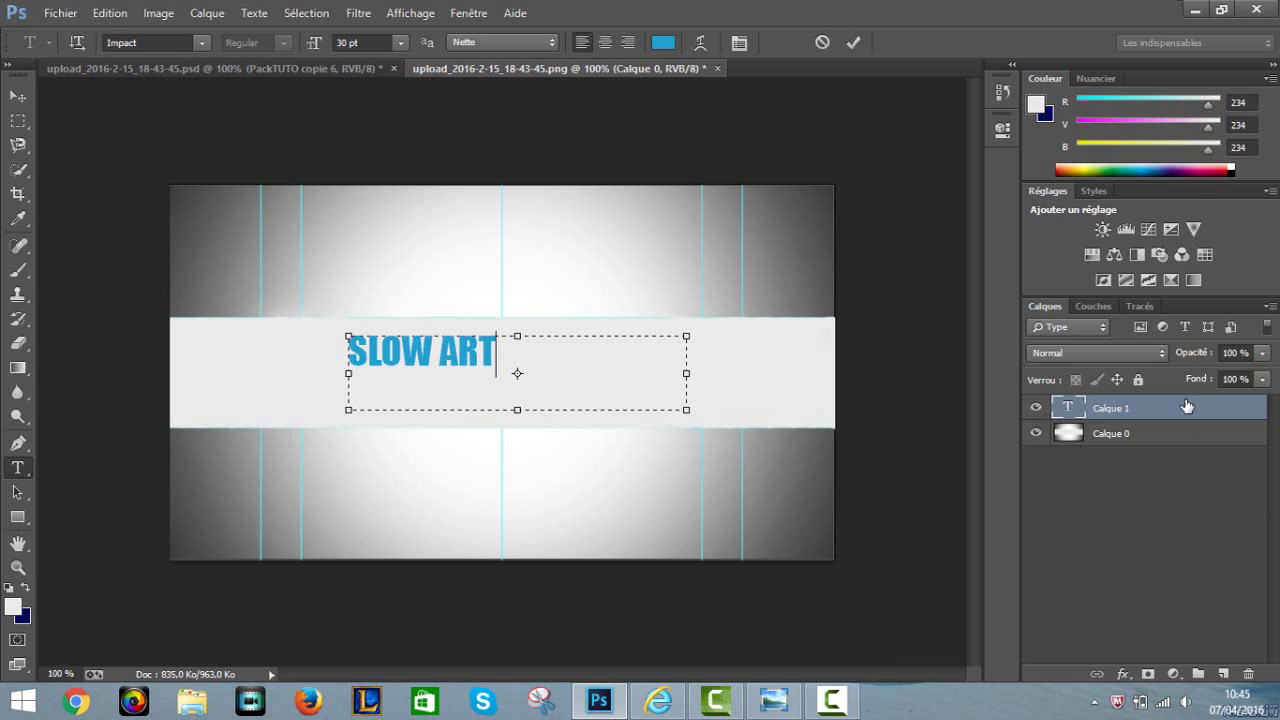
{"action": "left_click", "coordinate": [1187, 406]}
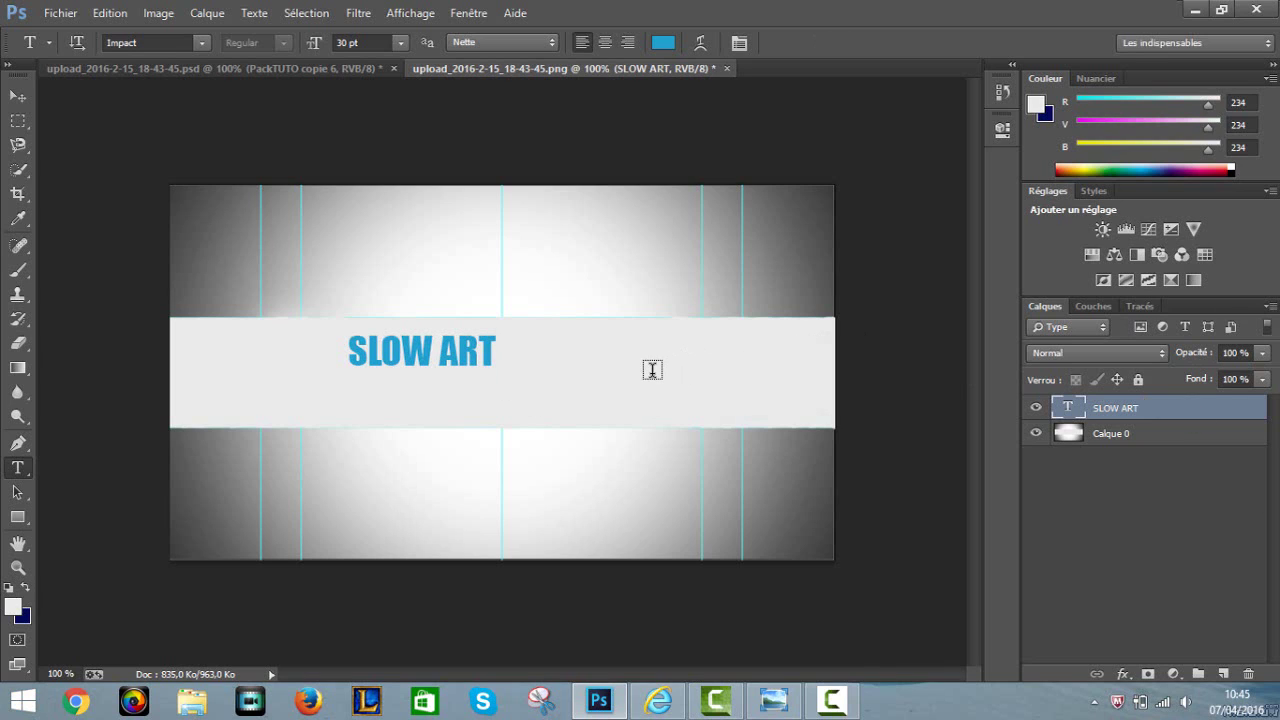
- Scale the SLOW ART text proportionally to about 74% and centre it on the vertical middle guide within the band
{"action": "key", "text": "ctrl+t"}
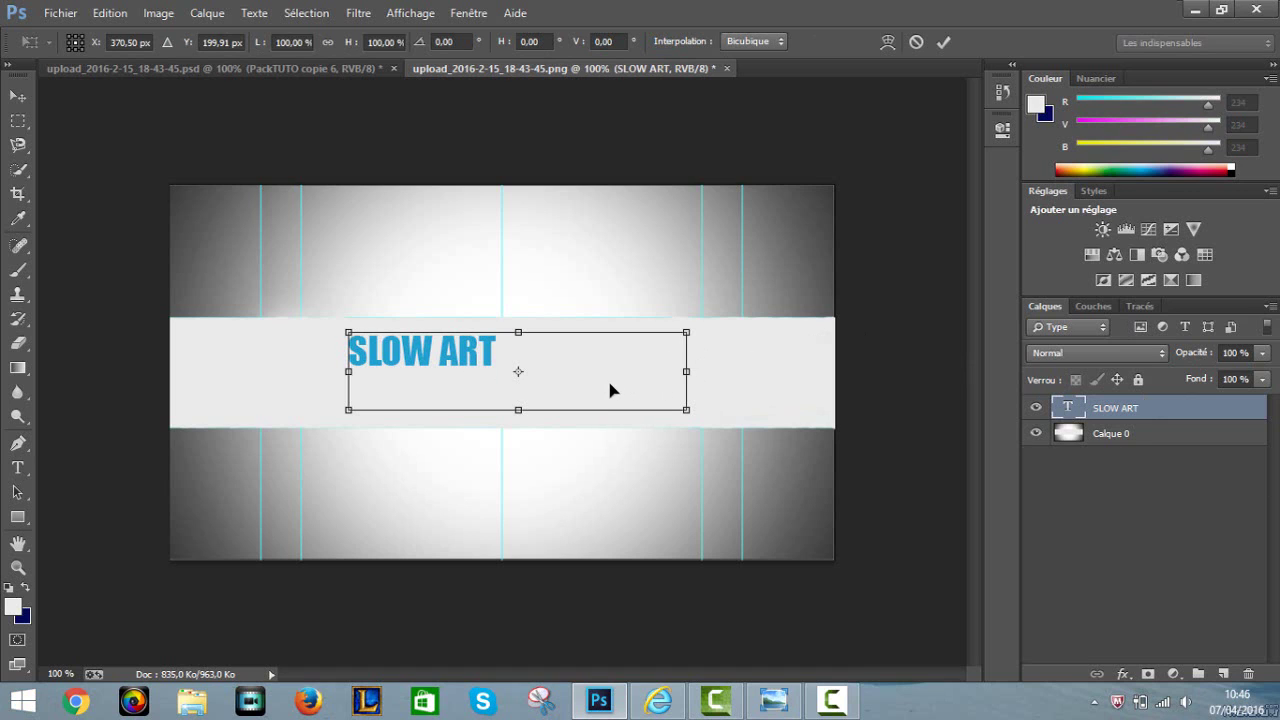
{"action": "left_click_drag", "start_coordinate": [608, 383], "coordinate": [675, 404]}
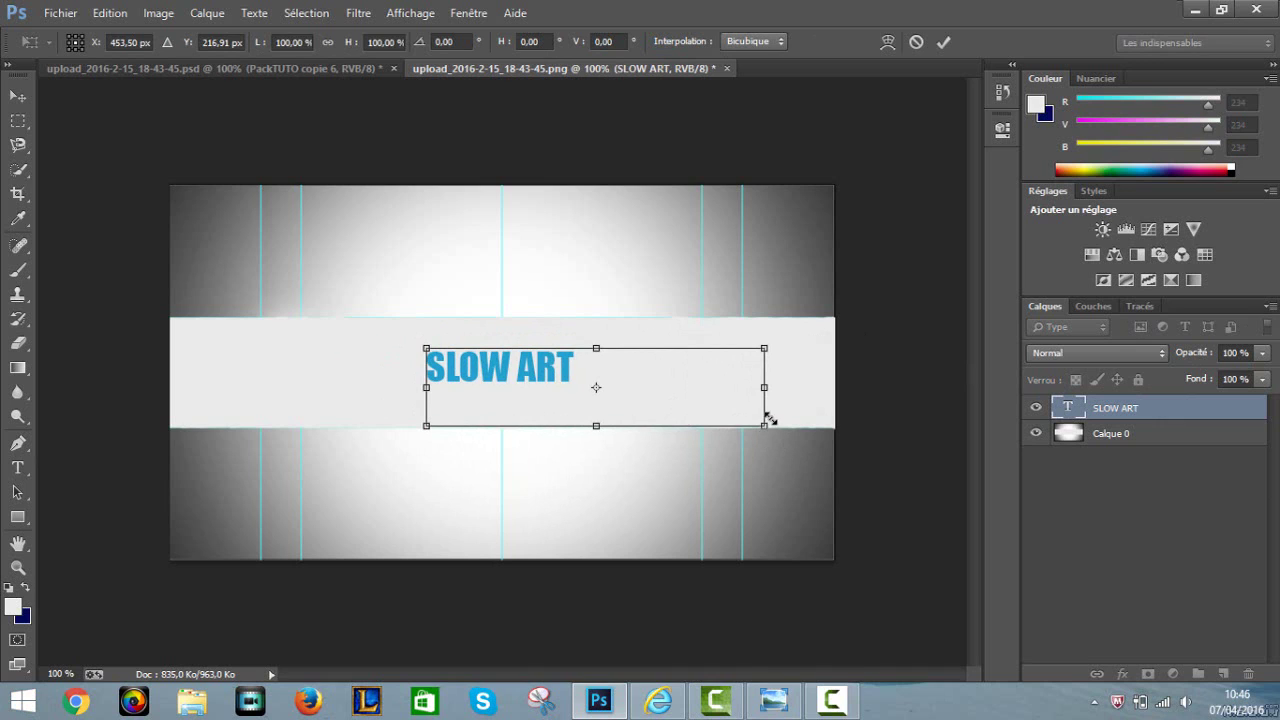
{"action": "left_click_drag", "start_coordinate": [760, 425], "coordinate": [651, 388]}
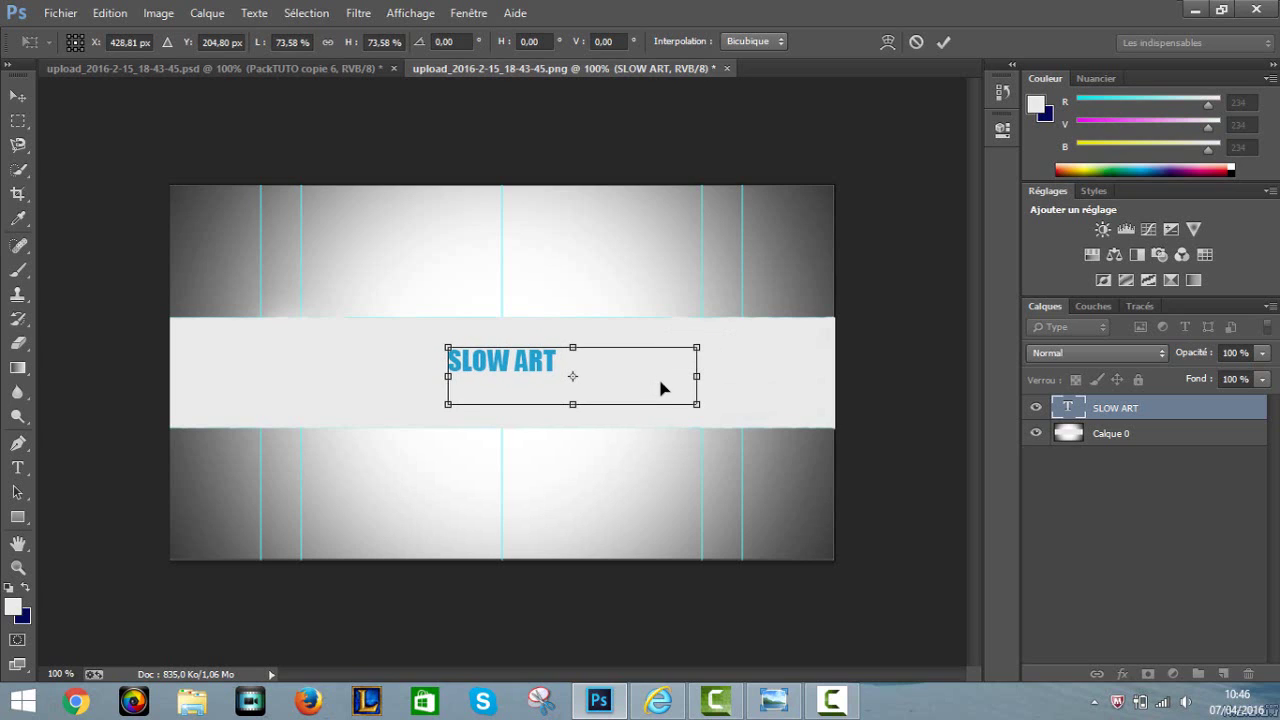
{"action": "key", "text": "t"}
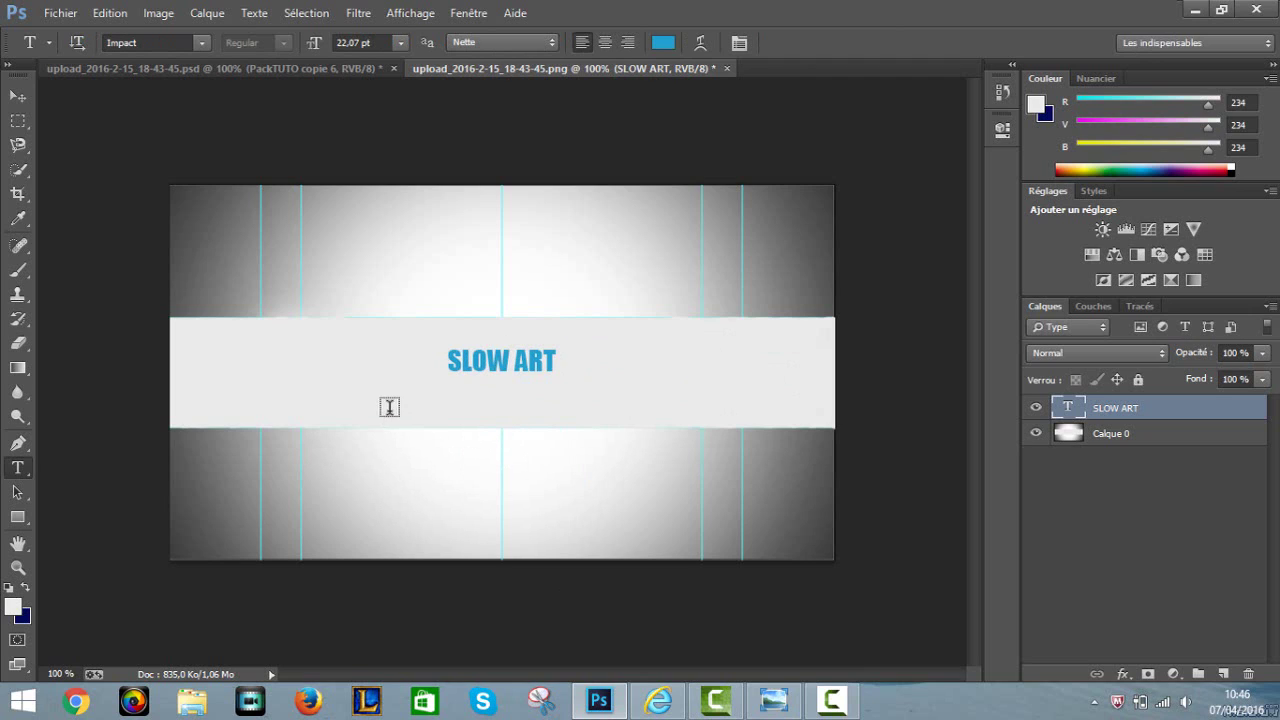
- Add a second text box below the title, widened to fit the line "Disign Channel", and commit the text
{"action": "left_click_drag", "start_coordinate": [390, 377], "coordinate": [572, 421]}
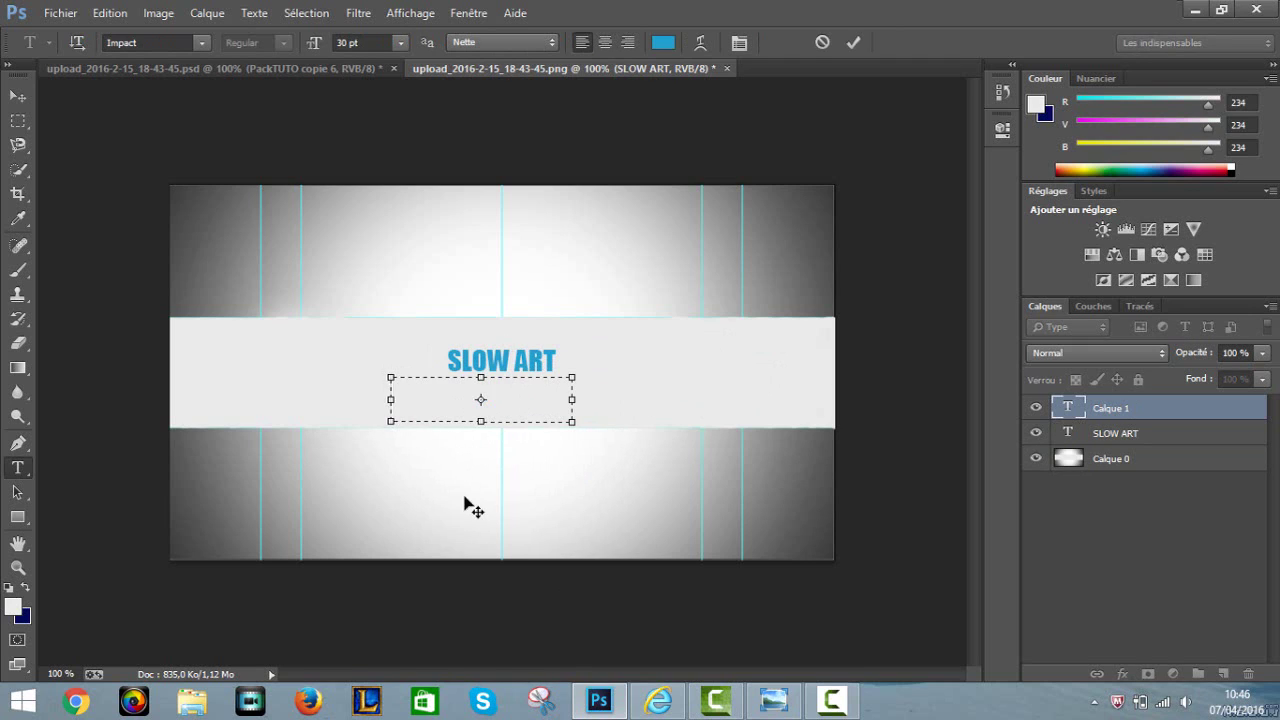
{"action": "type", "text": "Disign Ch"}
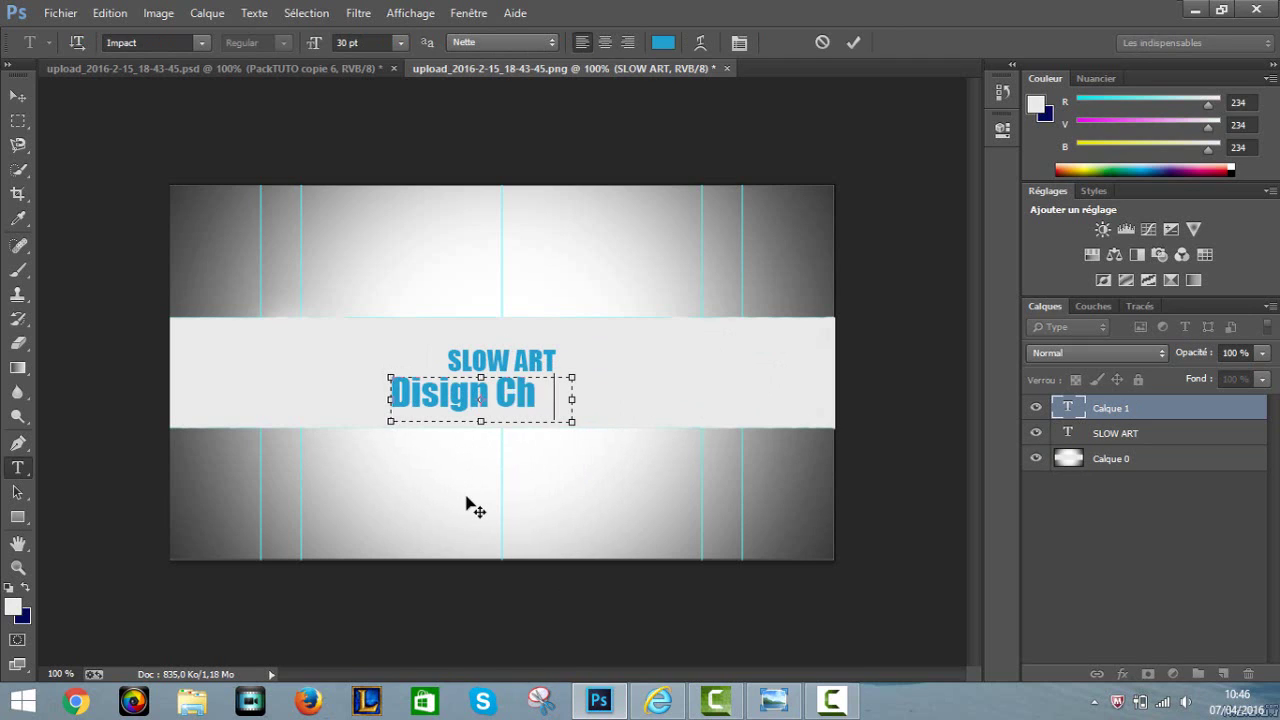
{"action": "key", "text": "BackSpace"}
{"action": "key", "text": "BackSpace"}
{"action": "key", "text": "BackSpace"}
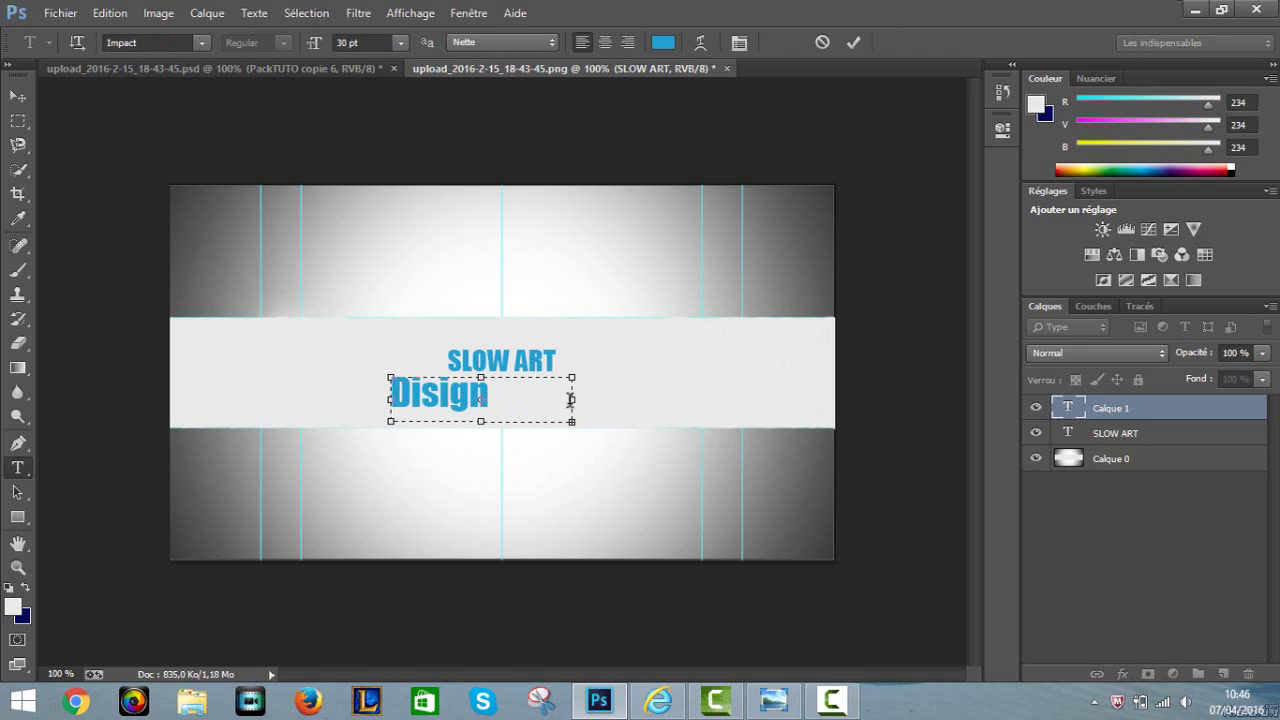
{"action": "left_click_drag", "start_coordinate": [571, 399], "coordinate": [665, 400]}
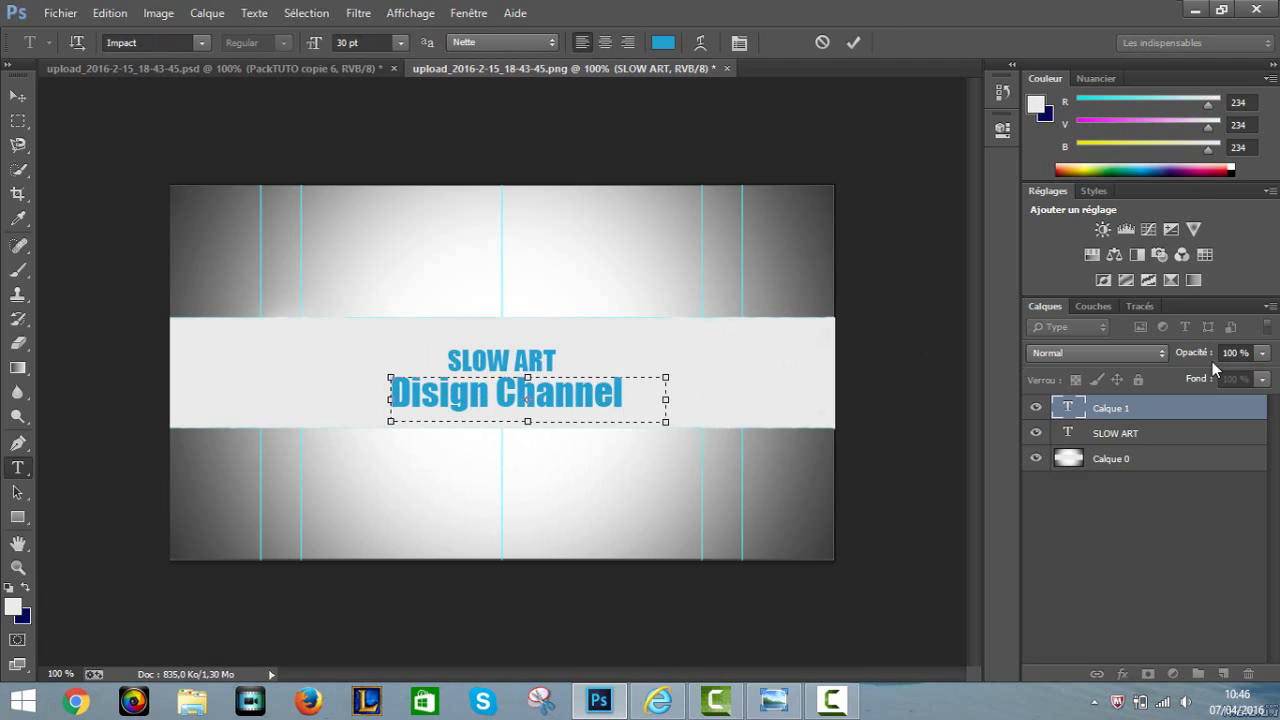
{"action": "left_click", "coordinate": [854, 402]}
- Scale the Disign Channel text to about 34% and centre it just beneath the SLOW ART title
{"action": "key", "text": "ctrl+t"}
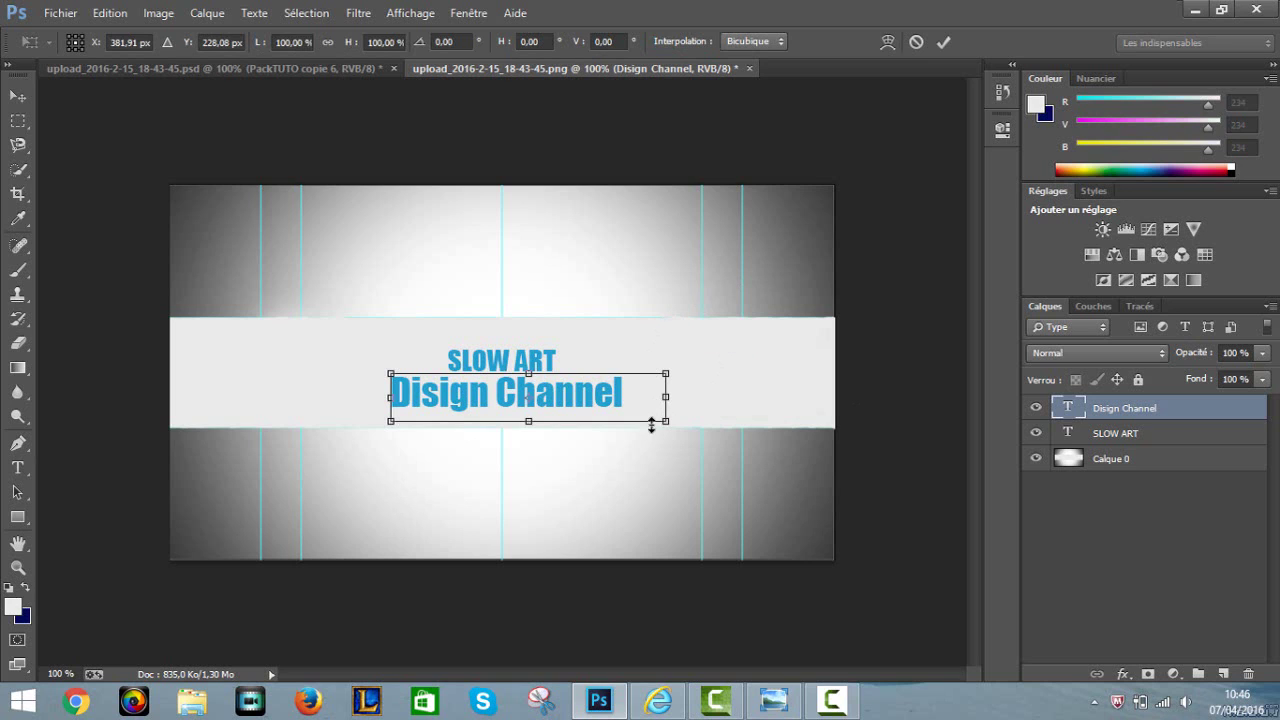
{"action": "left_click_drag", "start_coordinate": [641, 418], "coordinate": [542, 385]}
{"action": "key", "text": "ctrl+plus"}
{"action": "key", "text": "ctrl+plus"}
{"action": "key", "text": "ctrl+plus"}
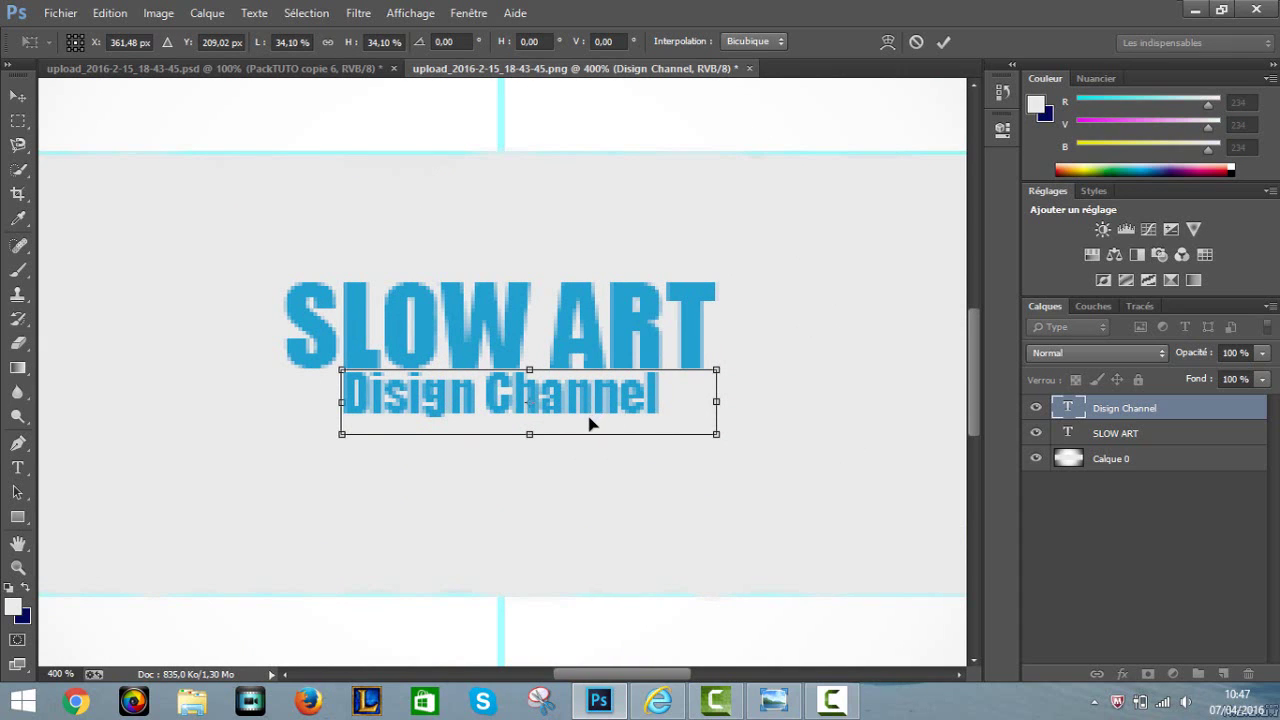
{"action": "left_click_drag", "start_coordinate": [589, 424], "coordinate": [587, 427]}
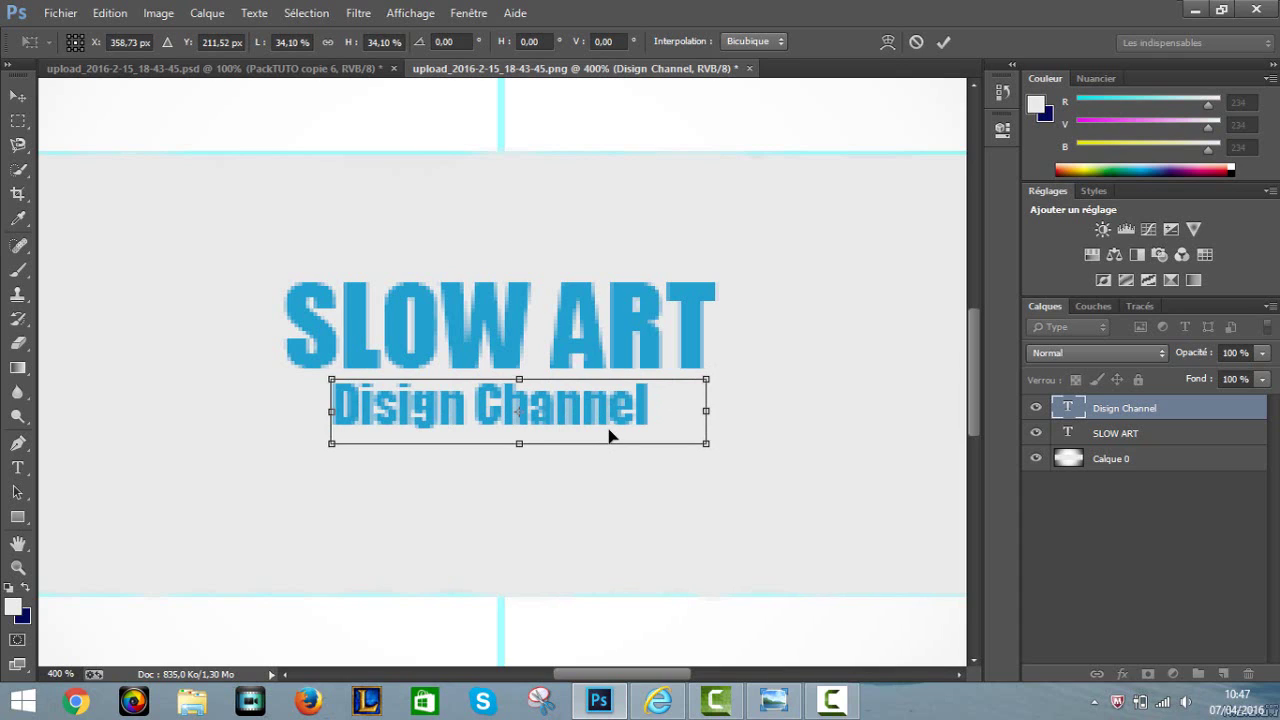
{"action": "left_click_drag", "start_coordinate": [613, 436], "coordinate": [613, 436]}
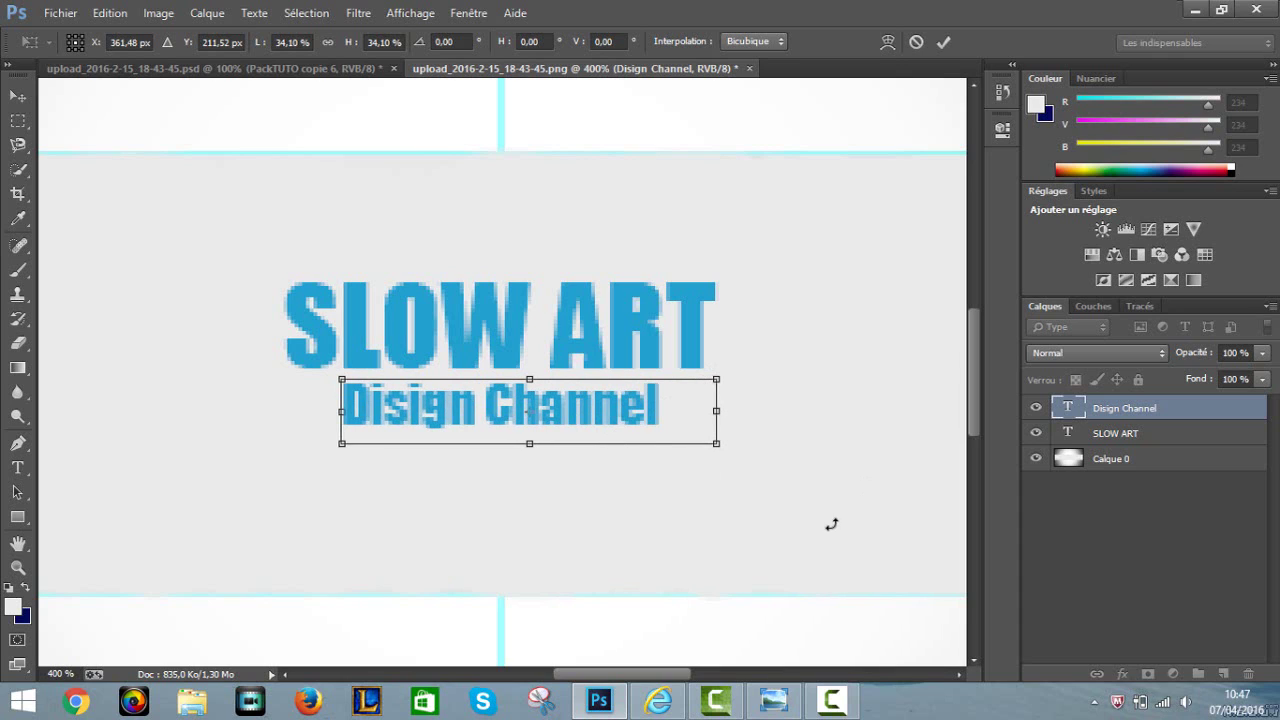
{"action": "key", "text": "t"}
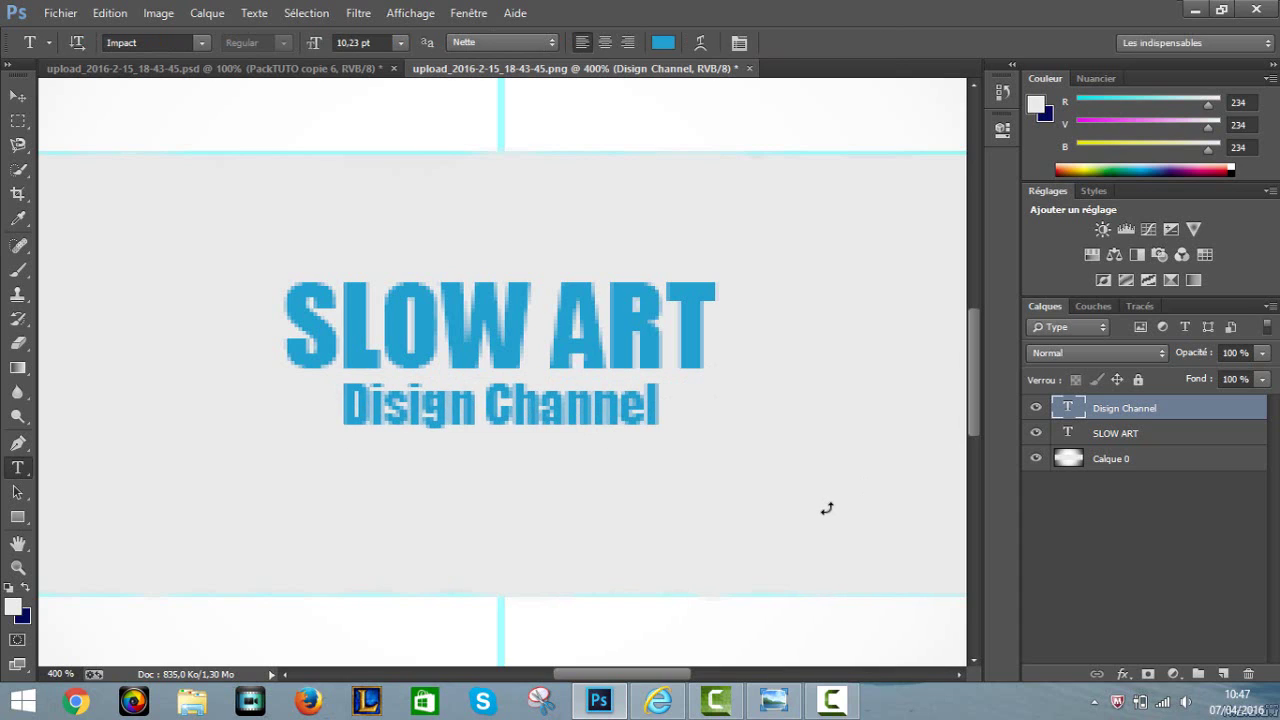
{"action": "key", "text": "ctrl+1"}
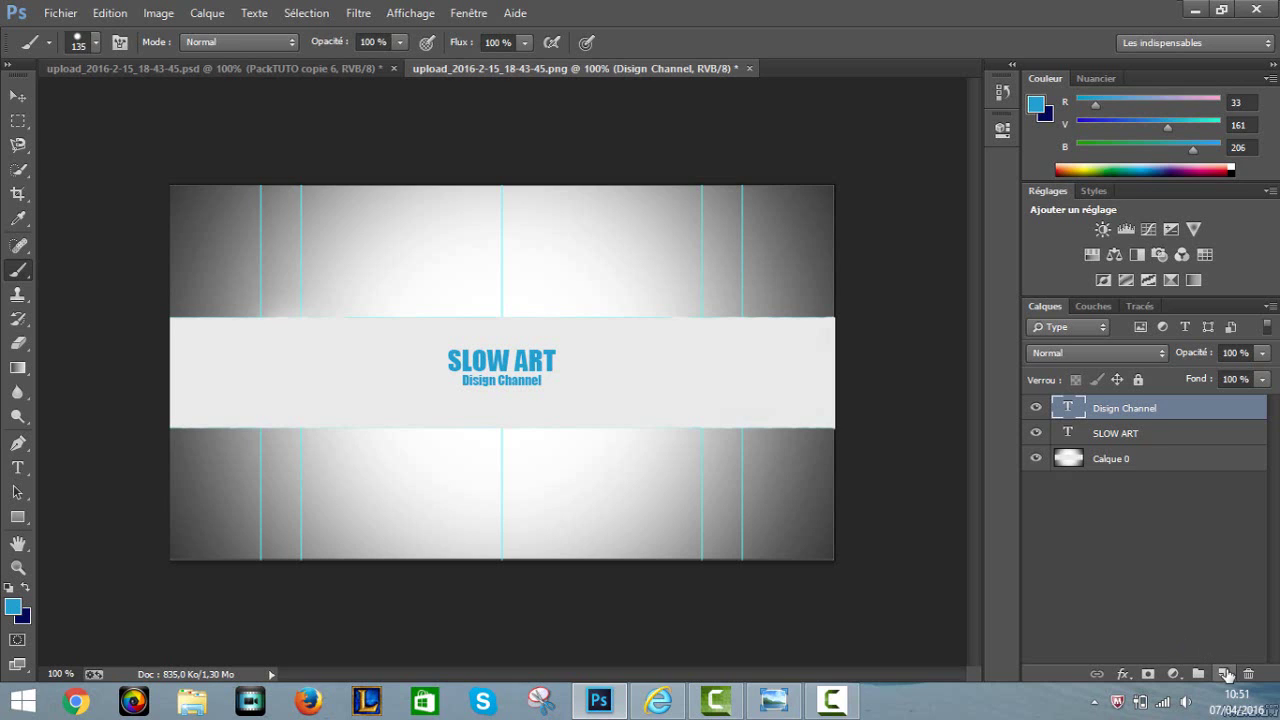
- On a new layer, paint a full-width horizontal strip near the image's upper edge in the blue foreground colour using a rectangular selection, then deselect
{"action": "left_click", "coordinate": [1225, 673]}
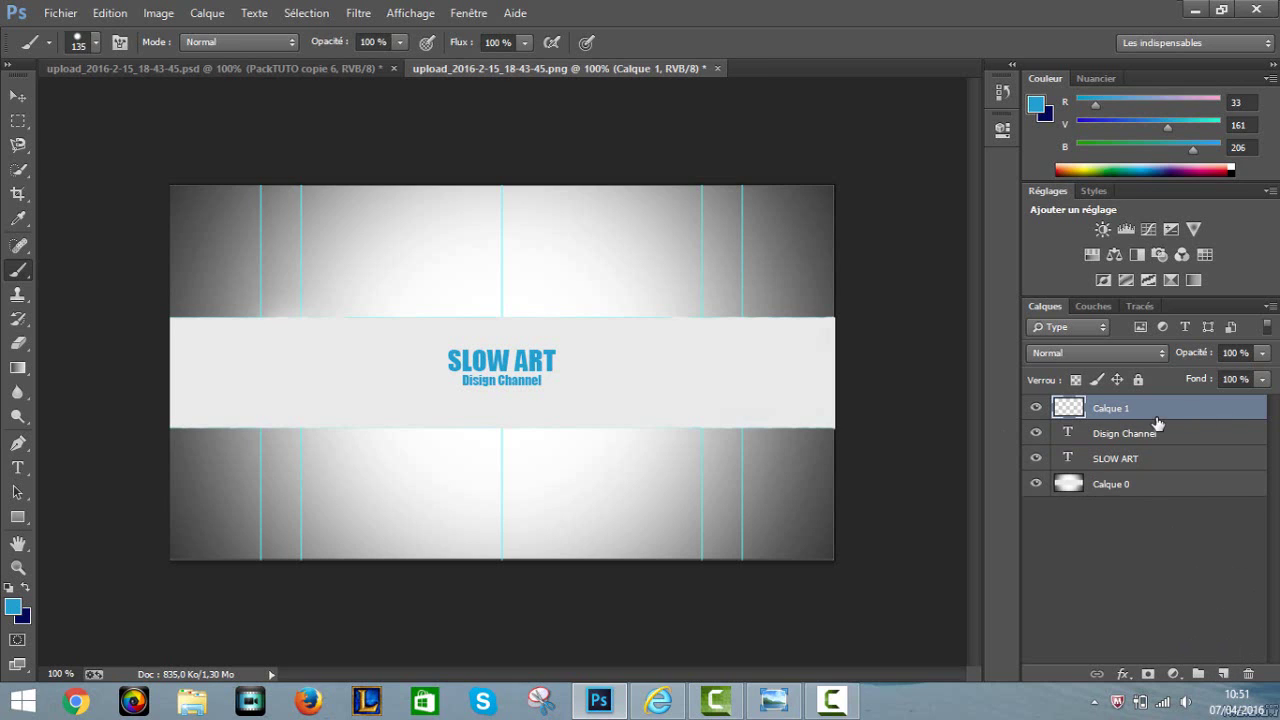
{"action": "left_click", "coordinate": [18, 122]}
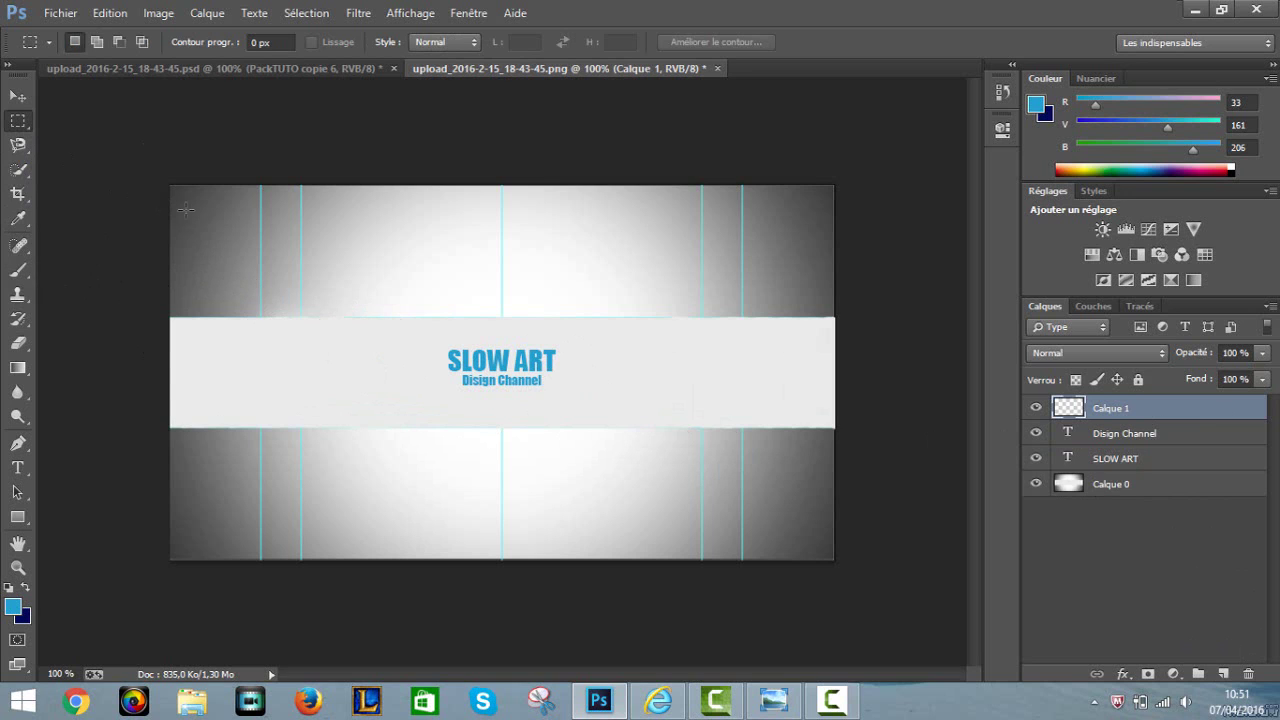
{"action": "mouse_move", "coordinate": [170, 203]}
{"action": "left_mouse_down"}
{"action": "mouse_move", "coordinate": [417, 234]}
{"action": "mouse_move", "coordinate": [866, 235]}
{"action": "mouse_move", "coordinate": [176, 230]}
{"action": "mouse_move", "coordinate": [835, 220]}
{"action": "left_mouse_up"}
{"action": "left_click", "coordinate": [18, 270]}
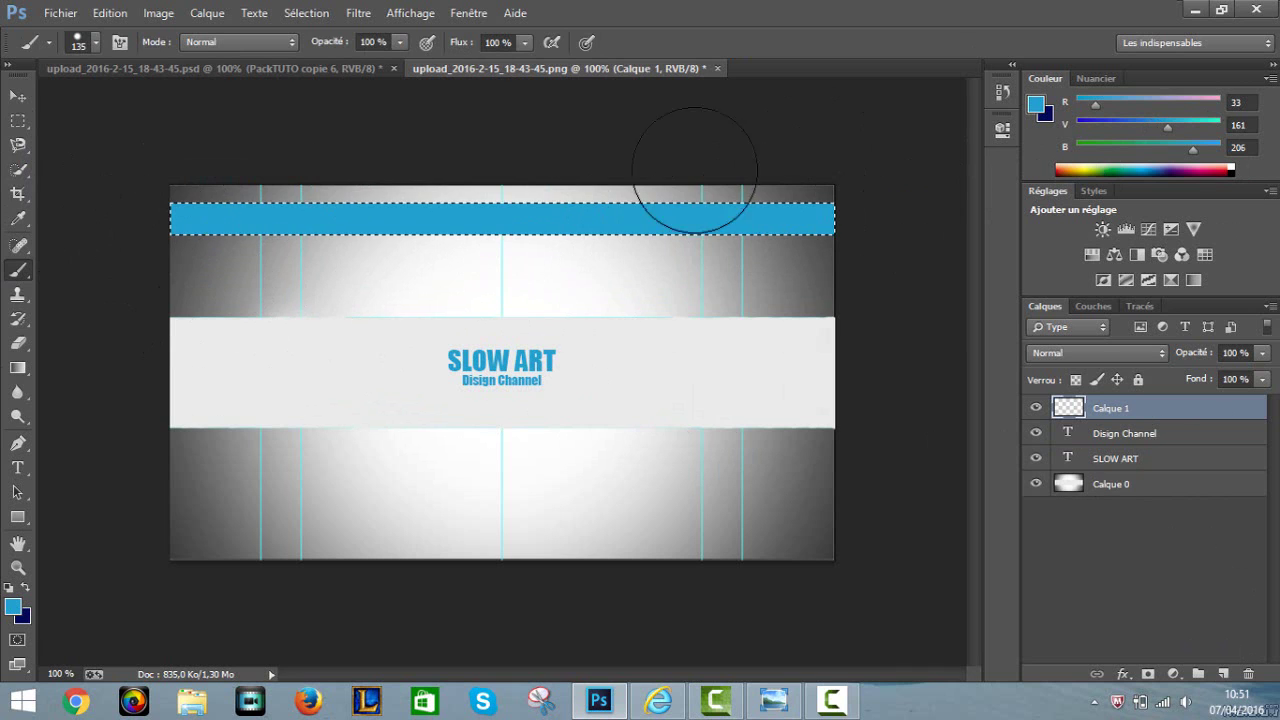
{"action": "left_click", "coordinate": [306, 13]}
{"action": "left_click", "coordinate": [330, 48]}
- Transform the blue strip to about 34% height and align it along the upper edge of the grey band
{"action": "key", "text": "ctrl+t"}
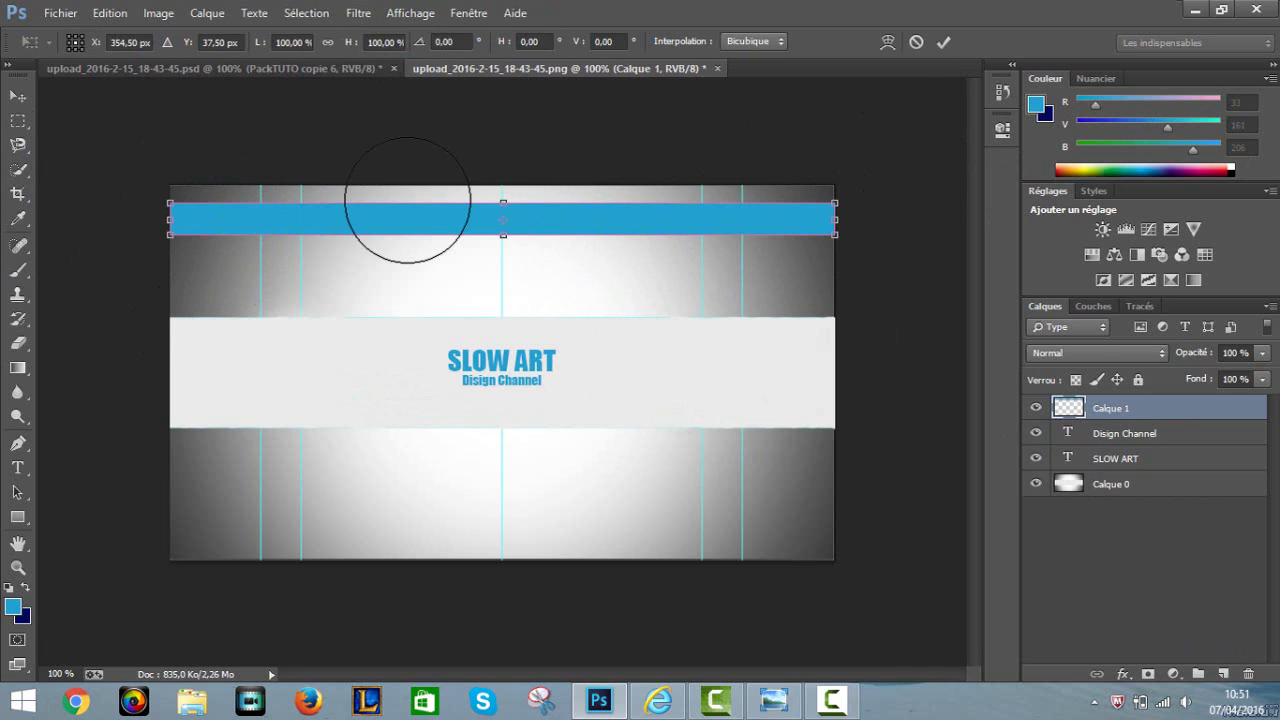
{"action": "left_click_drag", "start_coordinate": [450, 227], "coordinate": [457, 345]}
{"action": "key", "text": "ctrl+plus"}
{"action": "key", "text": "ctrl+plus"}
{"action": "key", "text": "ctrl+plus"}
{"action": "key", "text": "ctrl+plus"}
{"action": "key", "text": "ctrl+plus"}
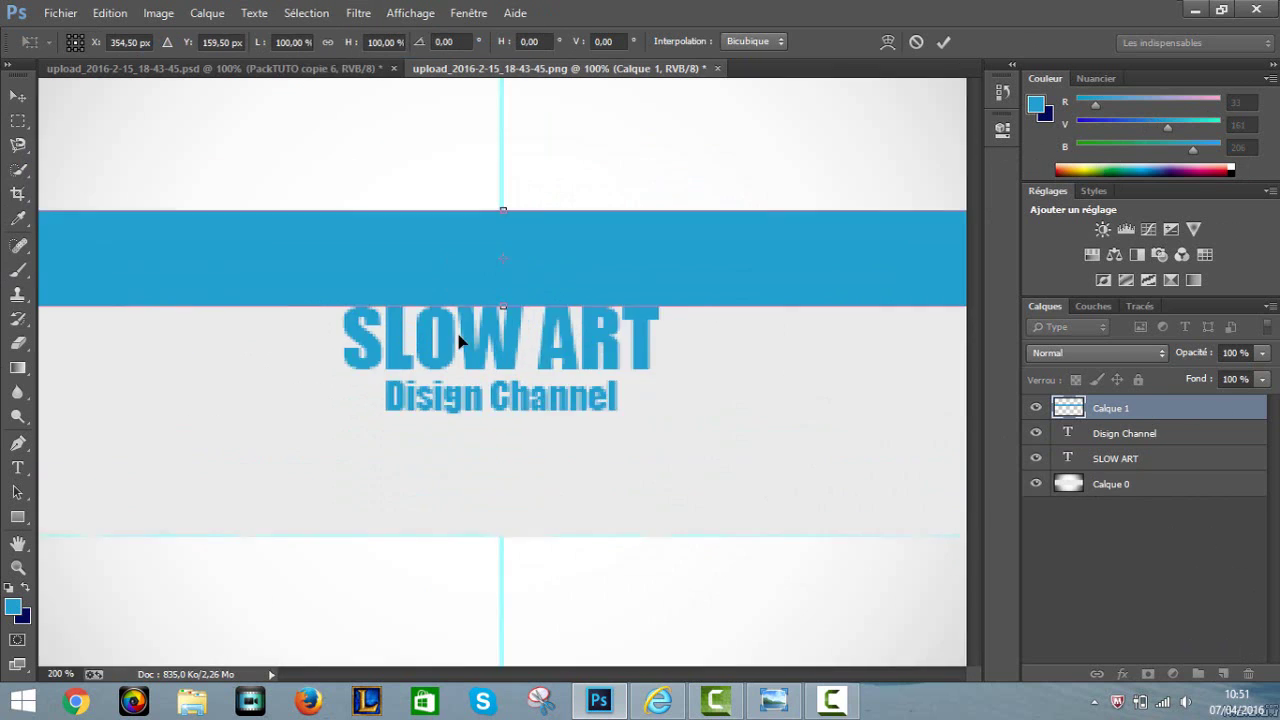
{"action": "scroll", "coordinate": [105, 193], "scroll_direction": "up", "scroll_amount": 2}
{"action": "left_click_drag", "start_coordinate": [503, 128], "coordinate": [503, 130]}
{"action": "left_click_drag", "start_coordinate": [503, 326], "coordinate": [499, 197]}
{"action": "scroll", "coordinate": [509, 263], "scroll_direction": "down", "scroll_amount": 2}
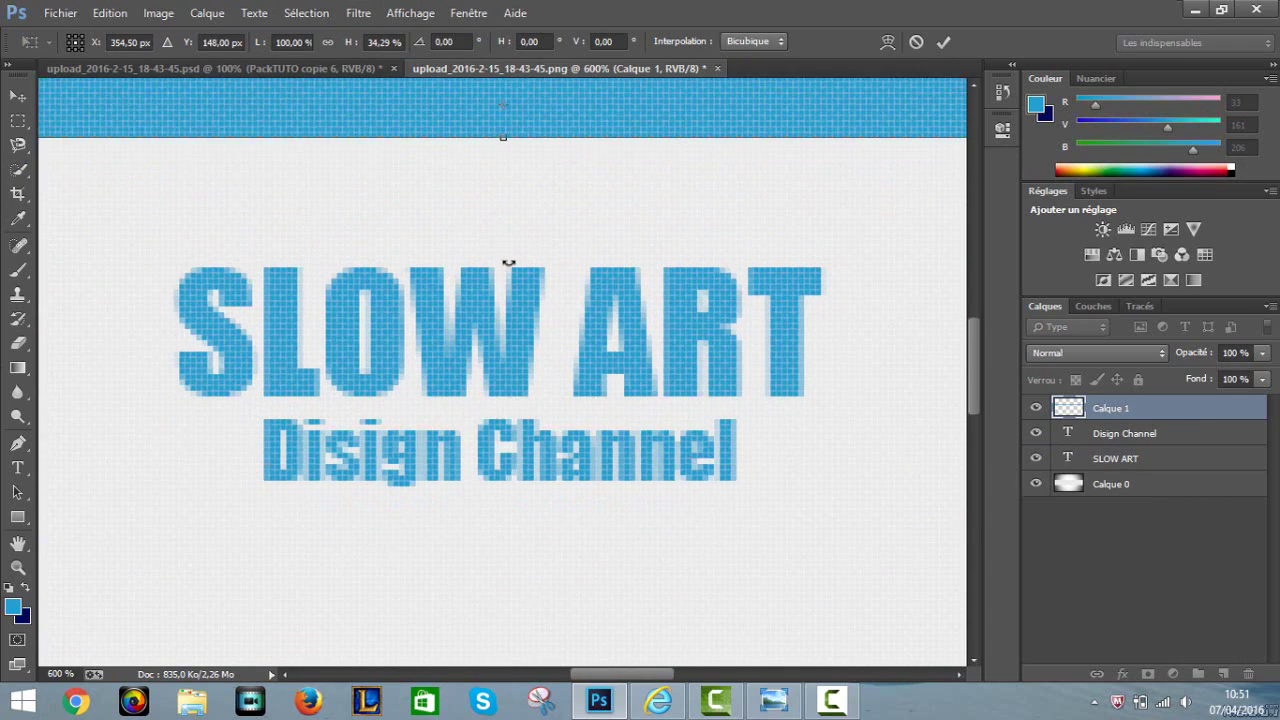
{"action": "key", "text": "Return"}
{"action": "key", "text": "ctrl+1"}
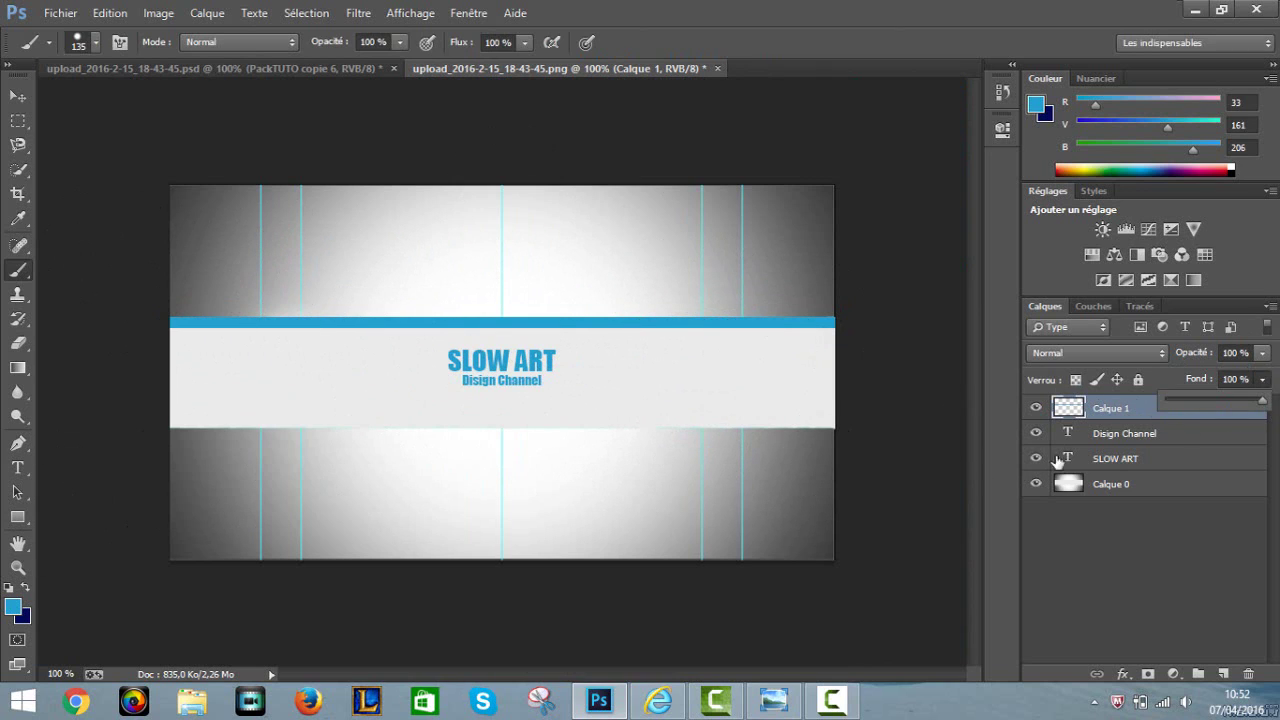
- Duplicate the blue strip's layer, Calque 1, and activate the Move tool for the copy
{"action": "right_click", "coordinate": [1131, 404]}
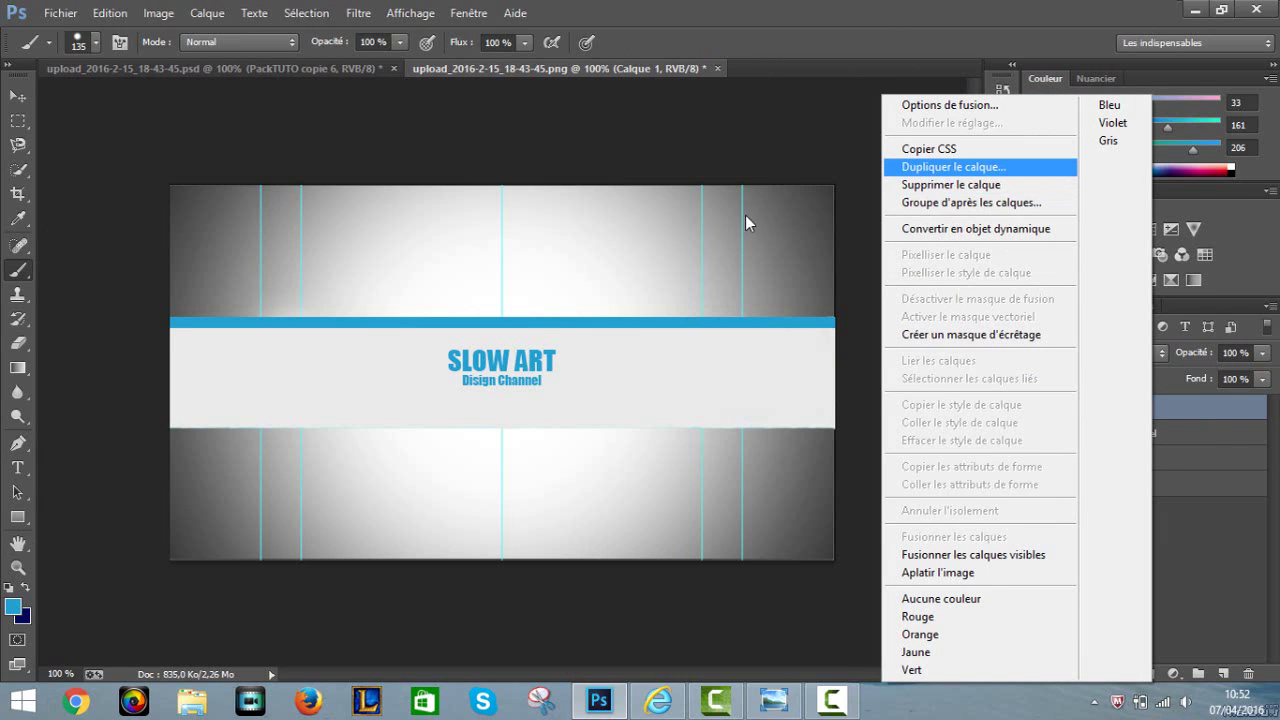
{"action": "key", "text": "Return"}
{"action": "left_click", "coordinate": [843, 214]}
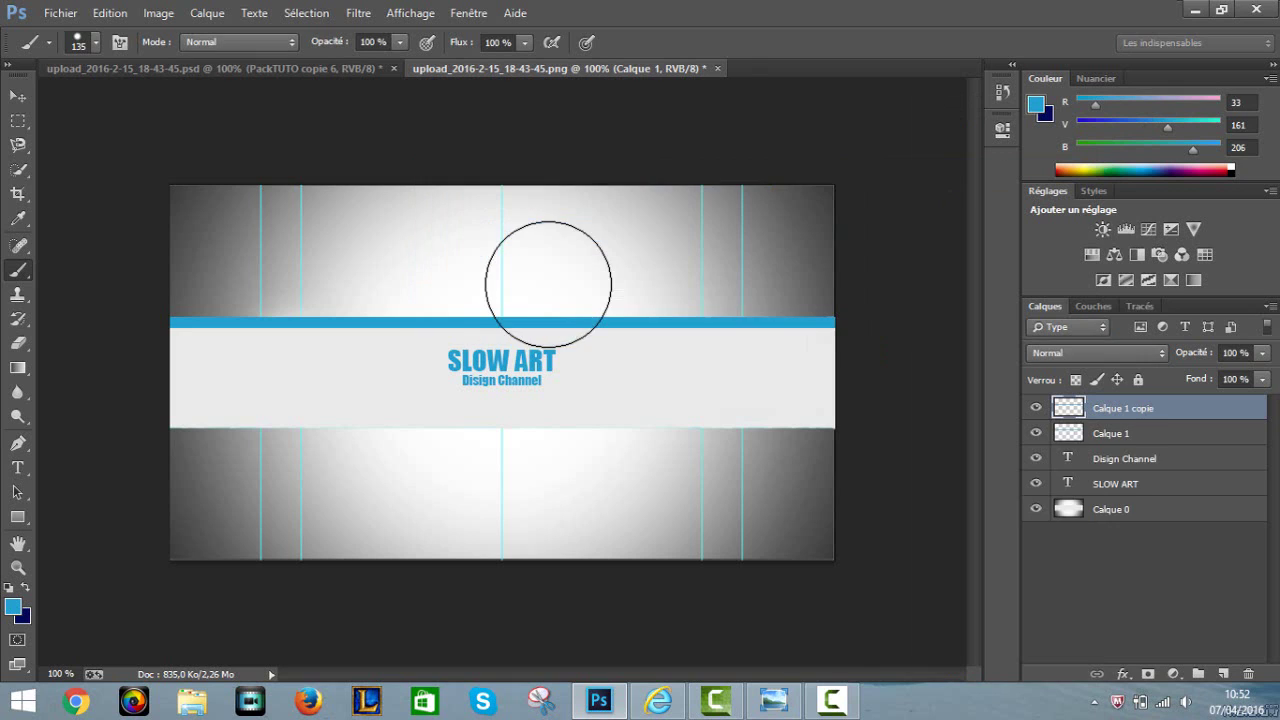
{"action": "left_click", "coordinate": [18, 96]}
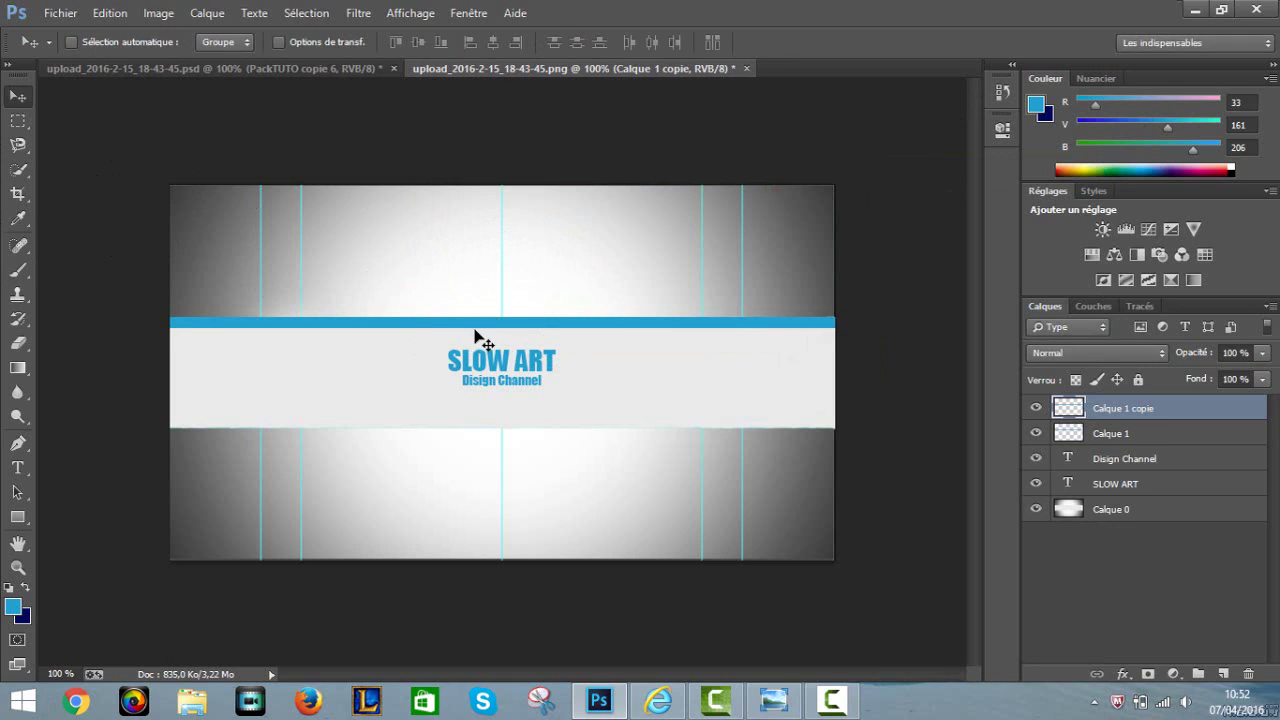
- Move the duplicated blue strip straight down so it lines up with the lower edge of the grey band
{"action": "left_click_drag", "start_coordinate": [476, 346], "coordinate": [478, 428]}
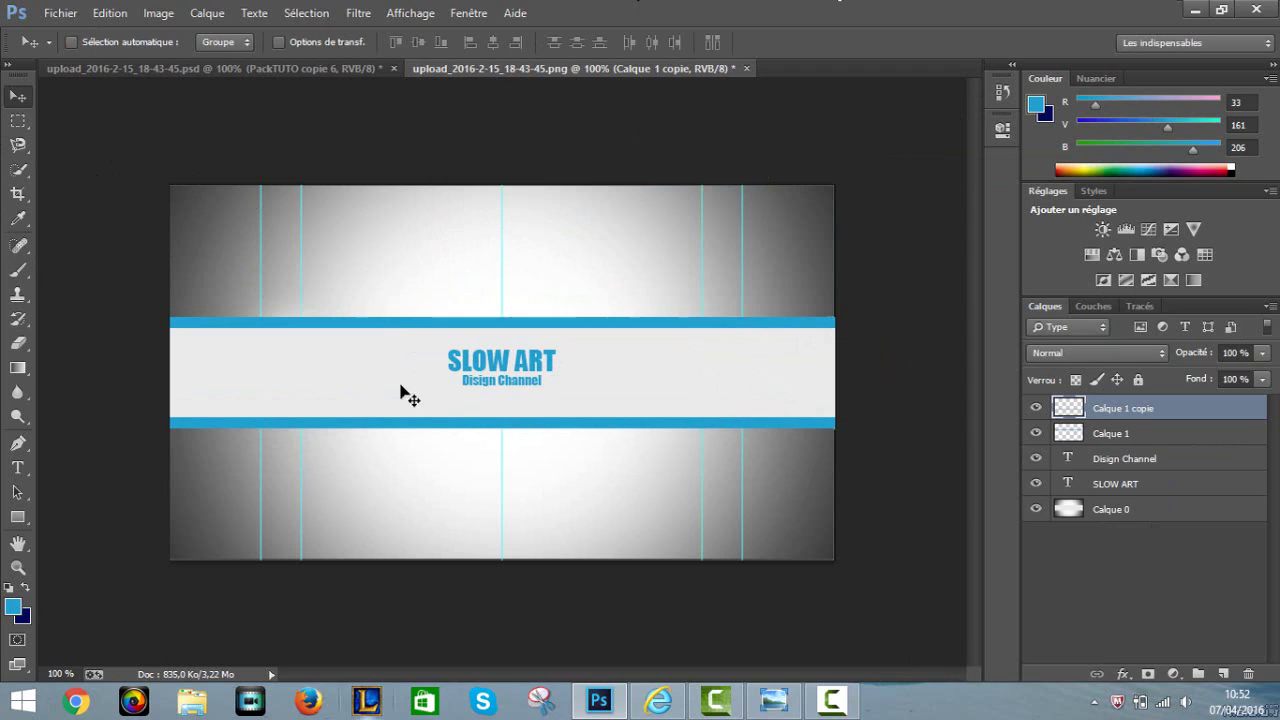
- Shift the SLOW ART title and the Disign Channel subtitle slightly down in the grey band, keeping a narrow gap between them
{"action": "left_click", "coordinate": [1016, 485]}
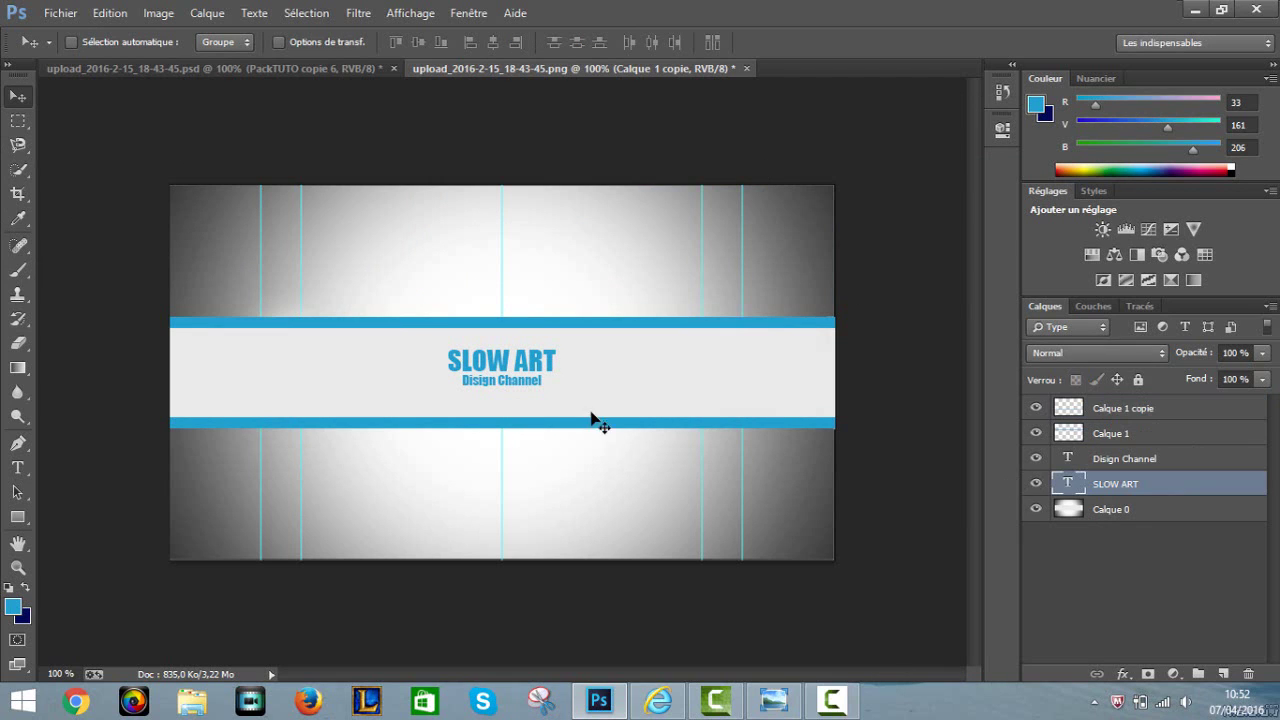
{"action": "left_click_drag", "start_coordinate": [510, 364], "coordinate": [510, 371]}
{"action": "left_click", "coordinate": [545, 386], "text": "ctrl"}
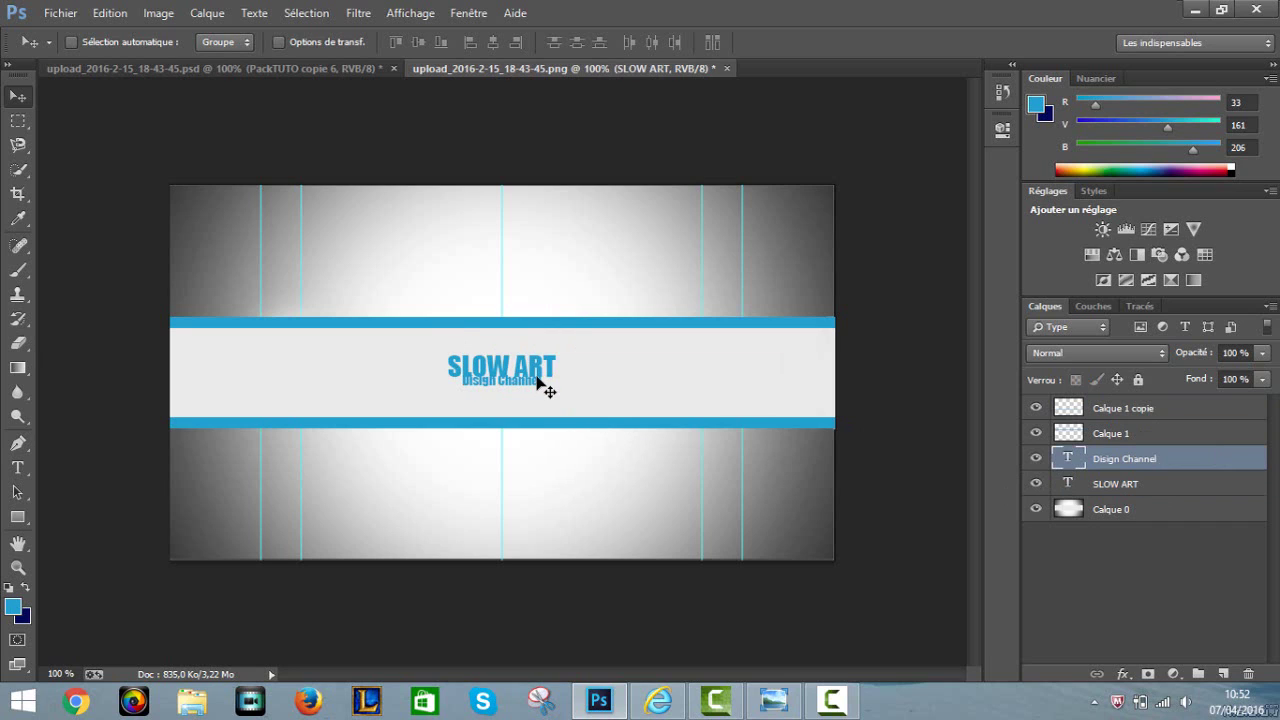
{"action": "left_click_drag", "start_coordinate": [511, 384], "coordinate": [511, 391]}
{"action": "key", "text": "ctrl+z"}
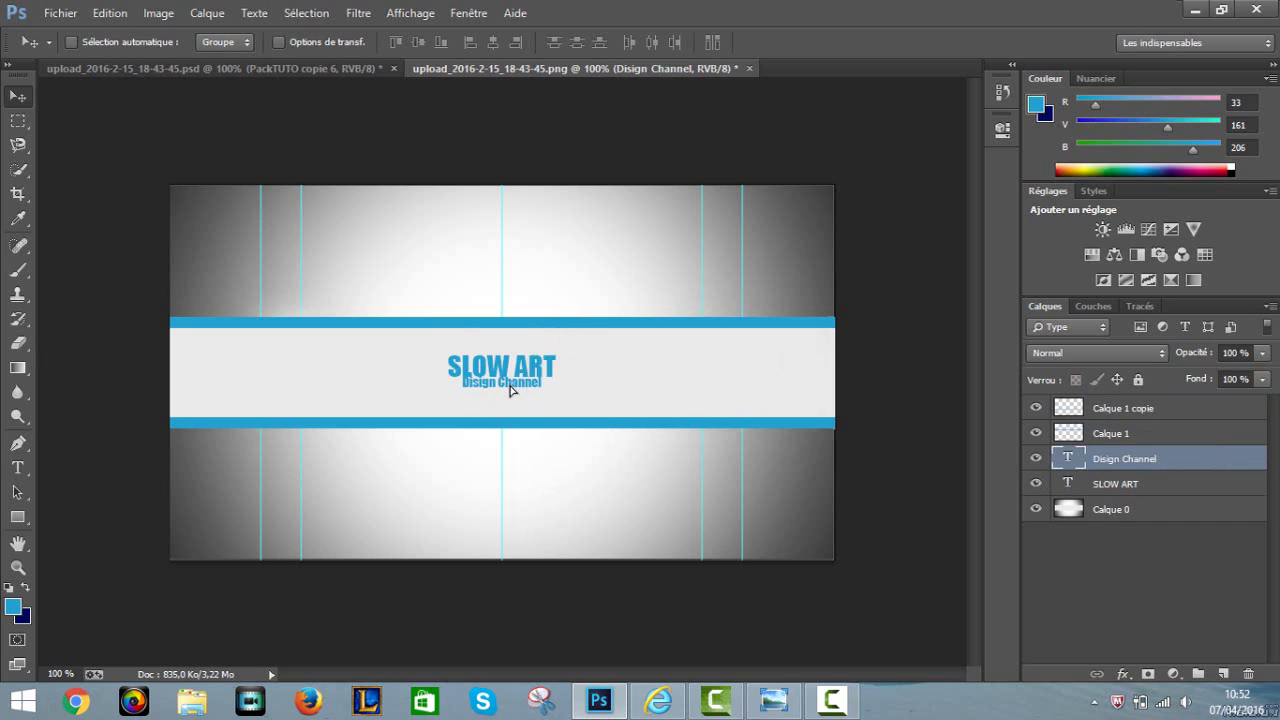
{"action": "key", "text": "ctrl+plus"}
{"action": "key", "text": "ctrl+plus"}
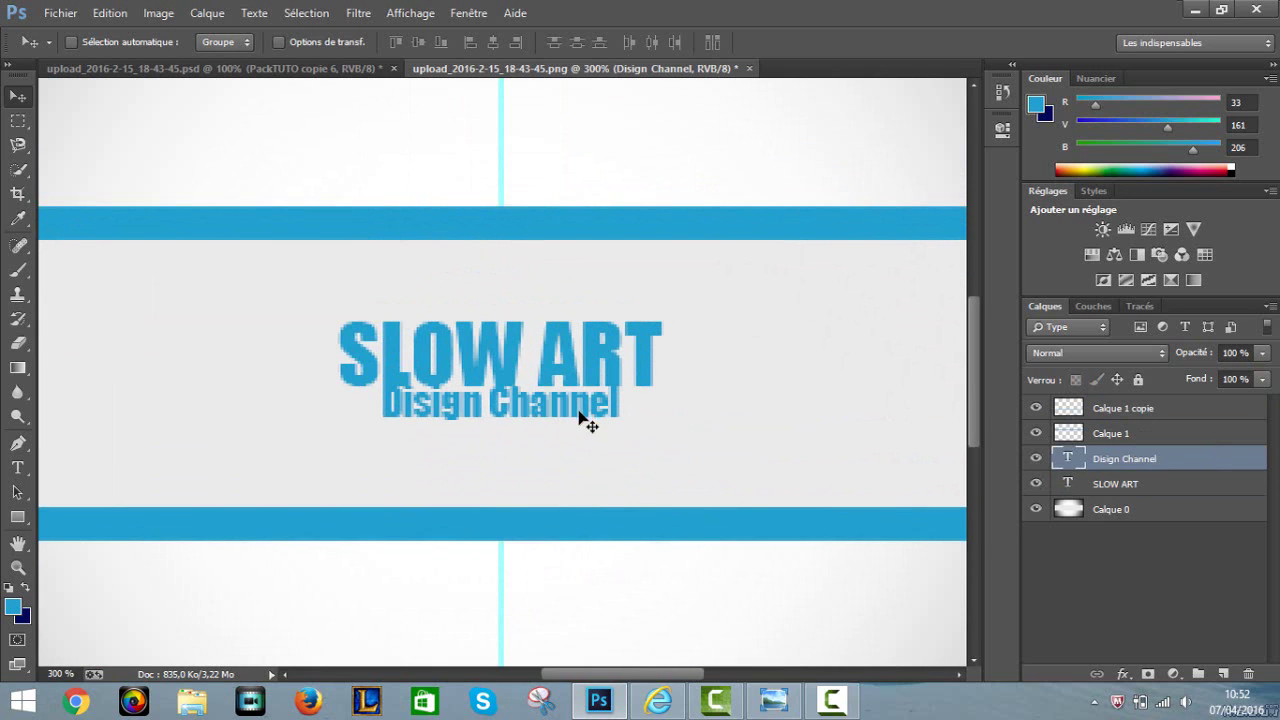
{"action": "left_click_drag", "start_coordinate": [578, 418], "coordinate": [579, 429]}
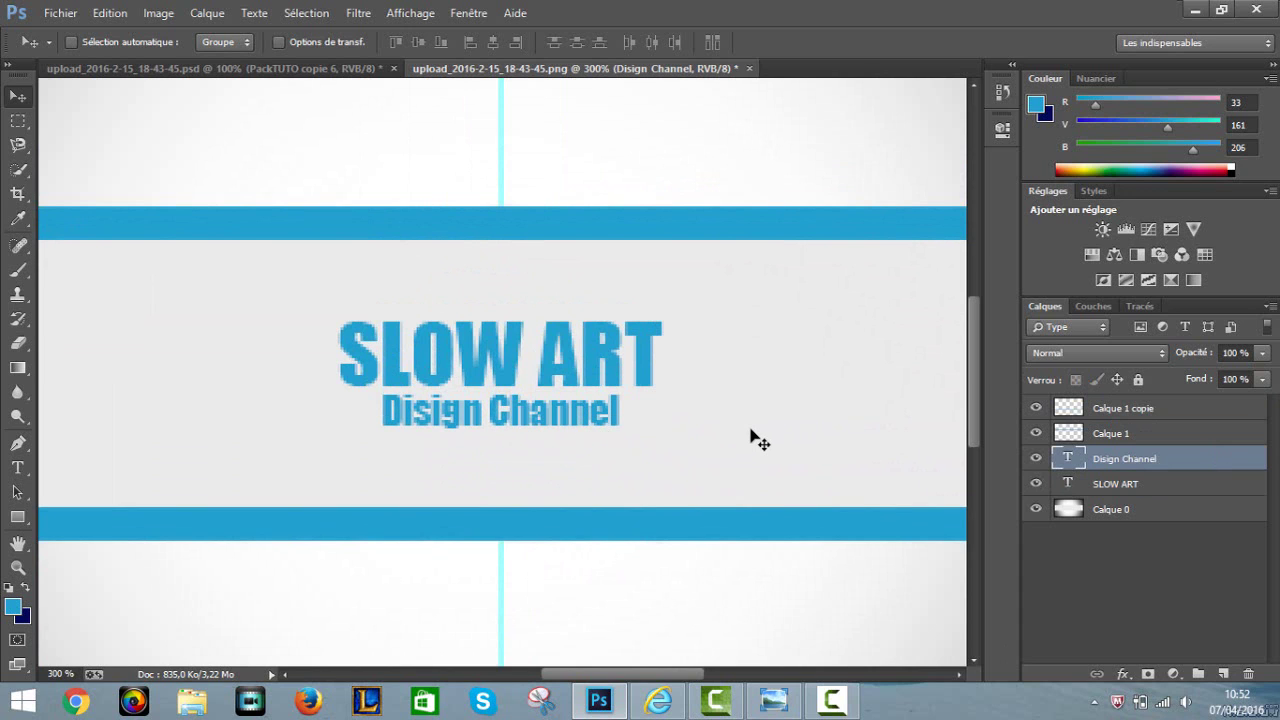
{"action": "key", "text": "ctrl+minus"}
{"action": "key", "text": "ctrl+minus"}
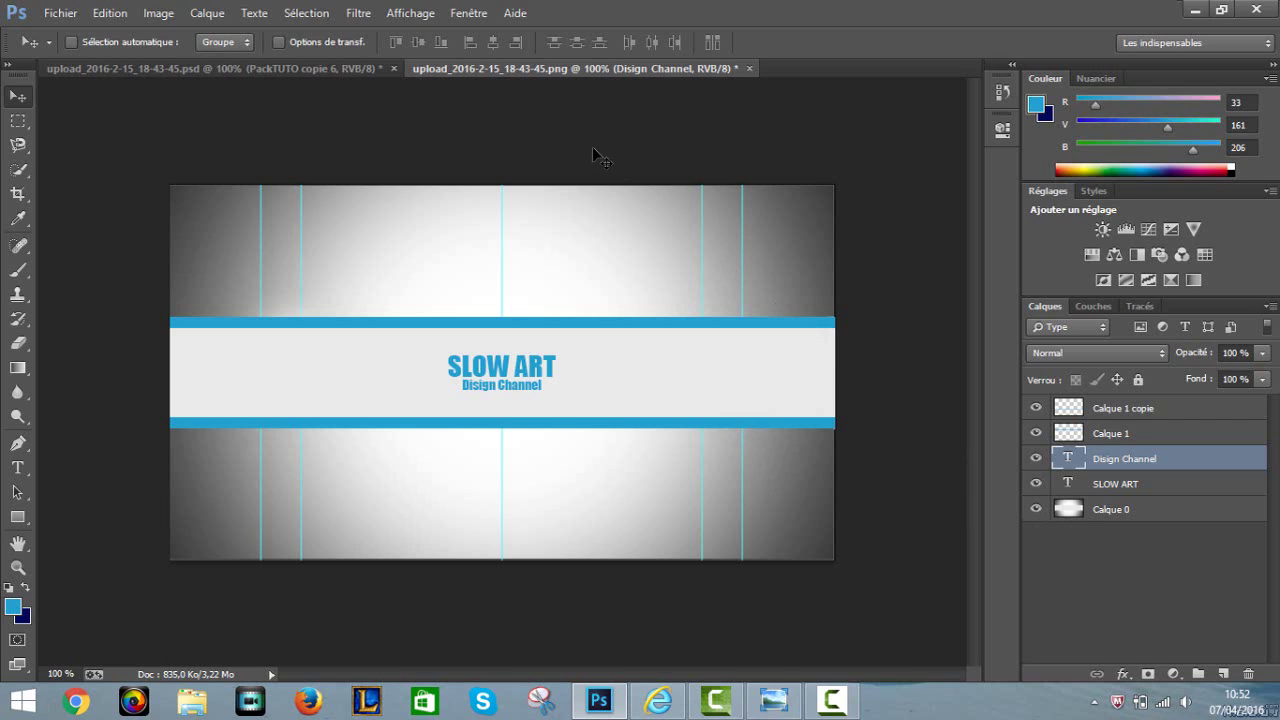
- Place the PackTUTO hexagon image from the Desktop into the banner and move its layer to the top of the stack
{"action": "left_click", "coordinate": [60, 14]}
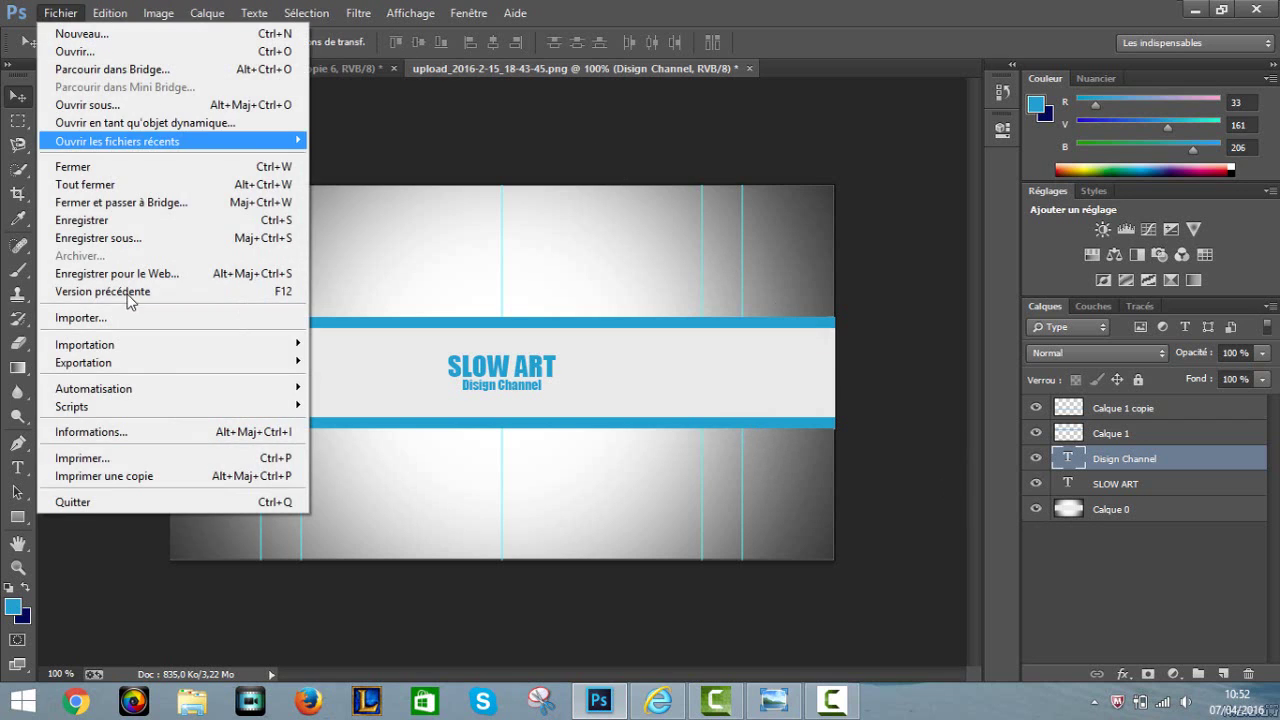
{"action": "left_click", "coordinate": [151, 318]}
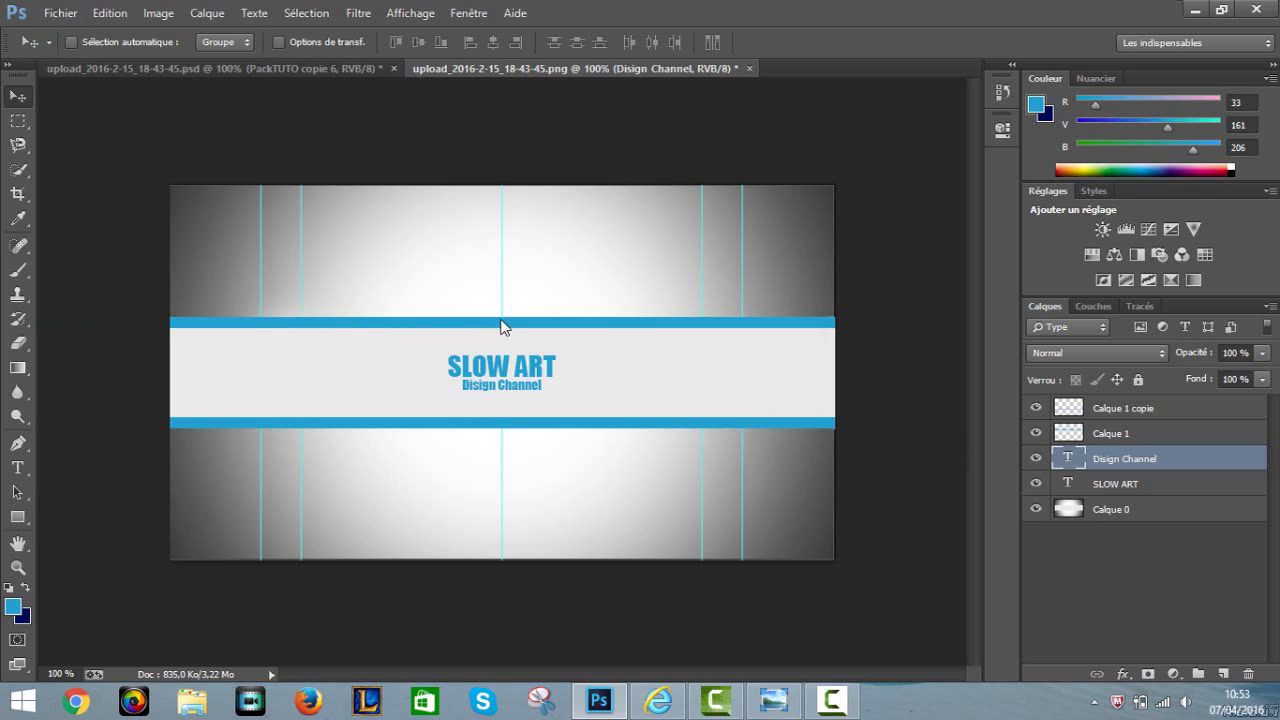
{"action": "scroll", "coordinate": [460, 308], "scroll_direction": "down", "scroll_amount": 2}
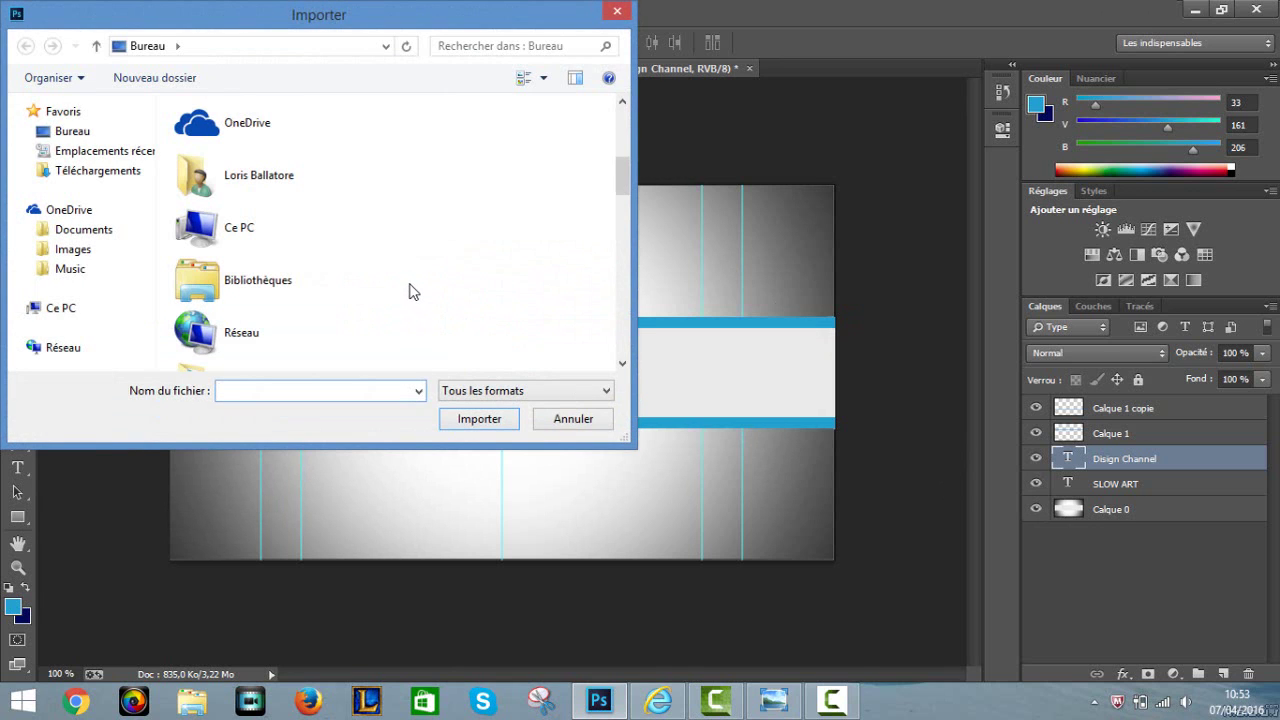
{"action": "scroll", "coordinate": [410, 290], "scroll_direction": "down", "scroll_amount": 3}
{"action": "double_click", "coordinate": [336, 278]}
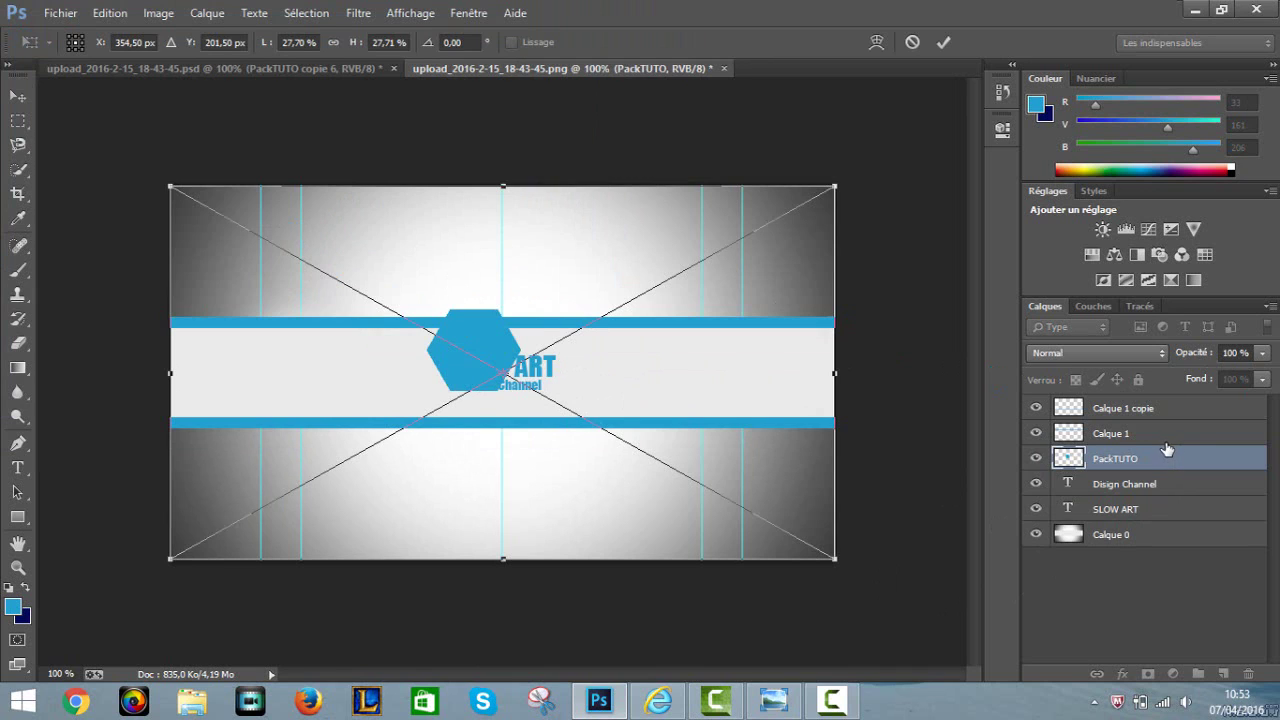
{"action": "key", "text": "Return"}
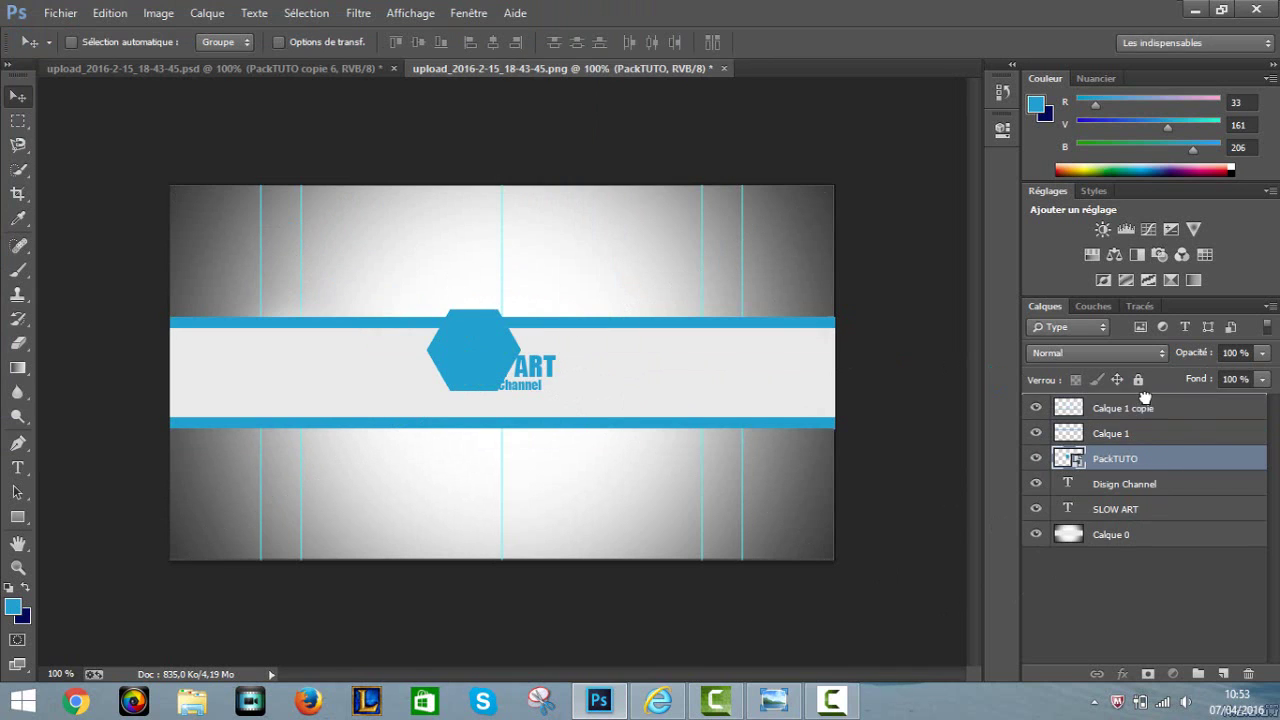
{"action": "left_click_drag", "start_coordinate": [1145, 398], "coordinate": [1125, 403]}
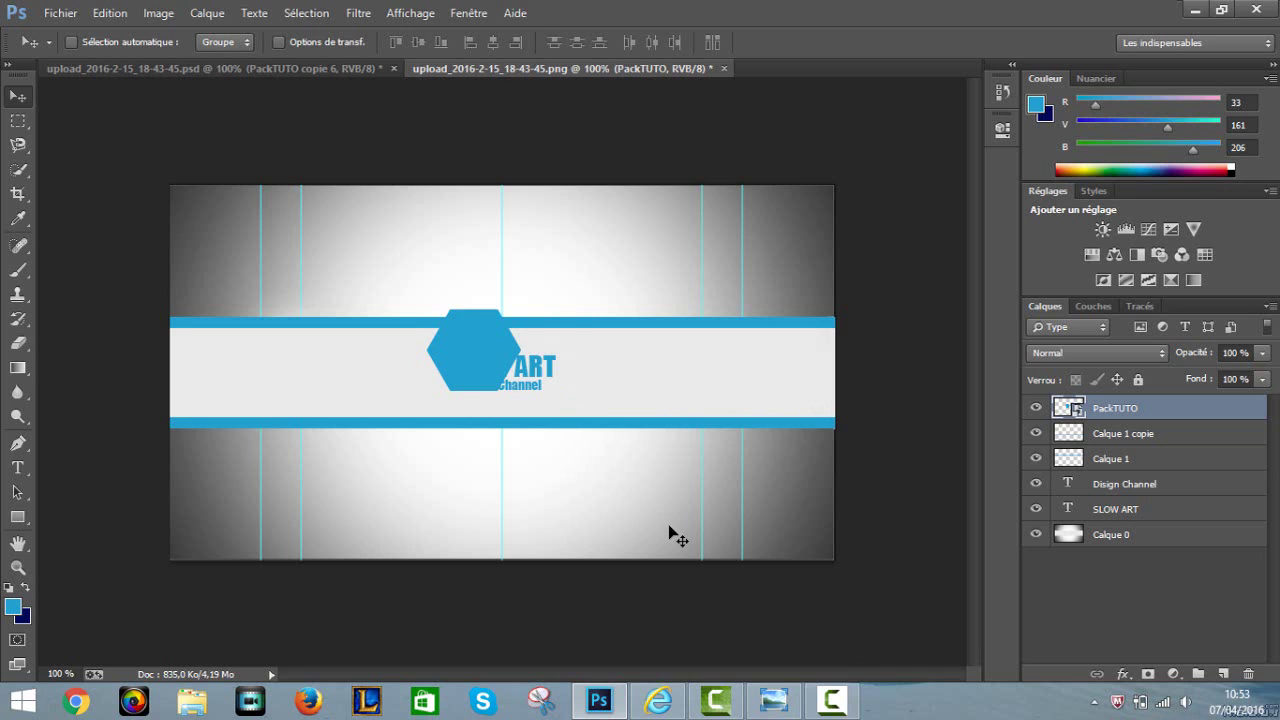
- Transform the PackTUTO hexagon to about 24% scale and move it to the right-hand end of the grey band
{"action": "key", "text": "ctrl+t"}
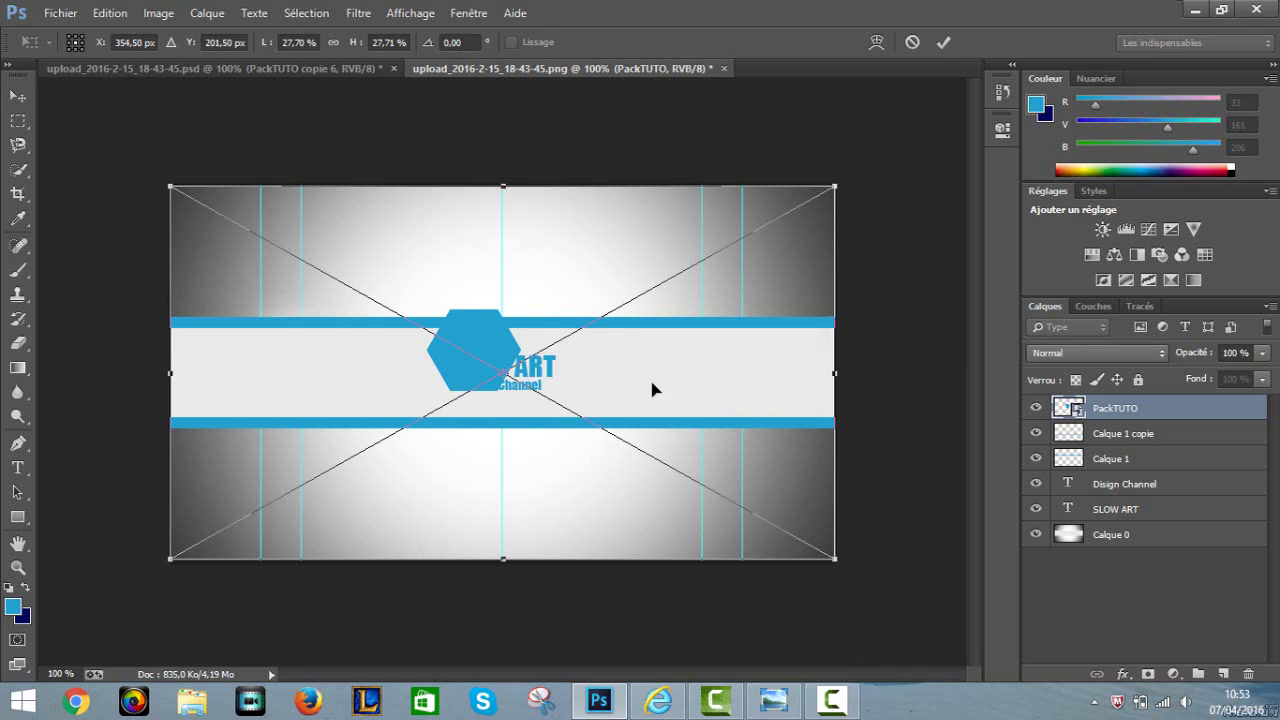
{"action": "left_click_drag", "start_coordinate": [651, 389], "coordinate": [913, 408]}
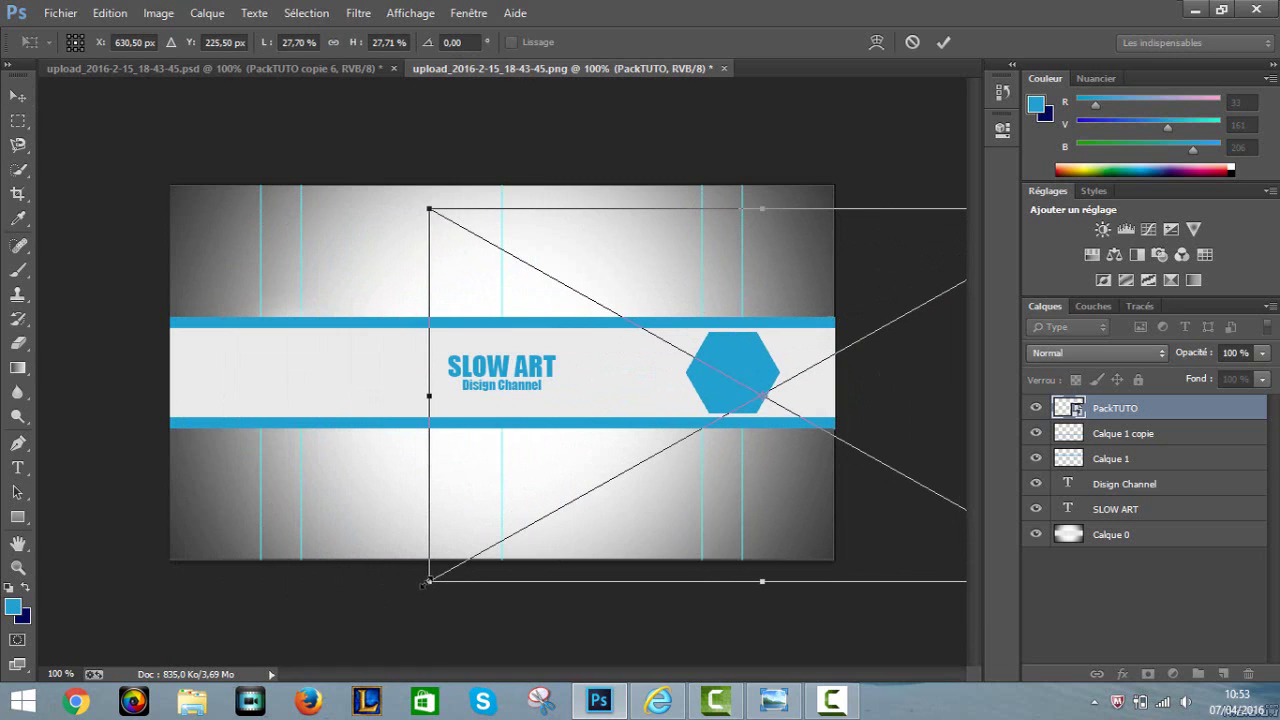
{"action": "left_click_drag", "start_coordinate": [471, 567], "coordinate": [545, 520]}
{"action": "left_click_drag", "start_coordinate": [618, 369], "coordinate": [615, 382]}
- Nudge the hexagon to X 650.5 px, Y 219.5 px so it sits vertically centred between the blue strips, and apply the transform
{"action": "key", "text": "ctrl+plus"}
{"action": "key", "text": "ctrl+plus"}
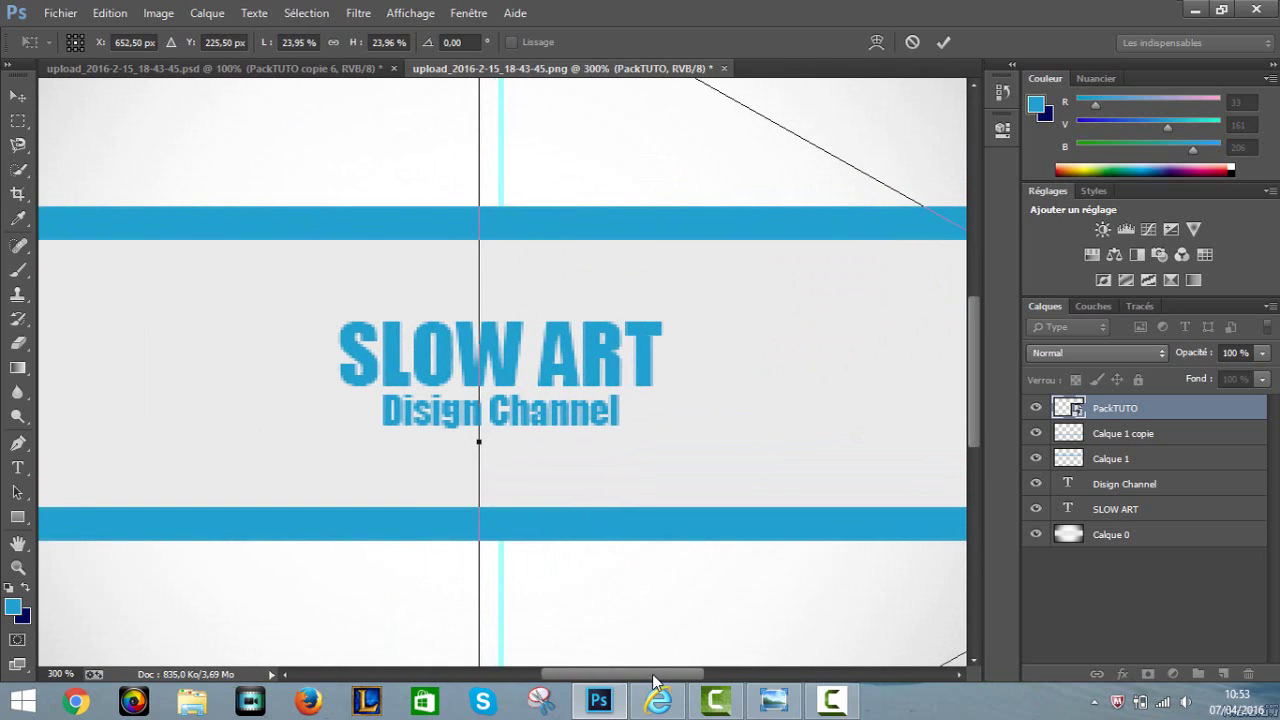
{"action": "left_click_drag", "start_coordinate": [655, 682], "coordinate": [742, 676]}
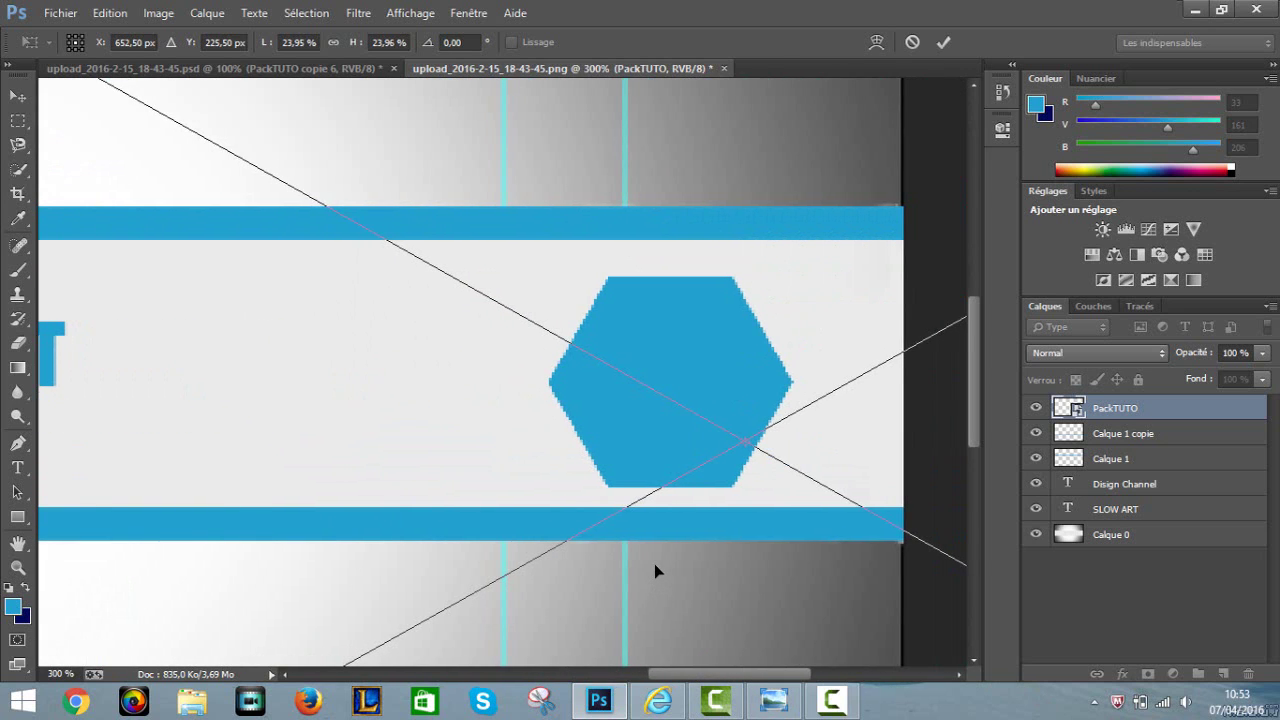
{"action": "key", "text": "Left"}
{"action": "key", "text": "Left"}
{"action": "key", "text": "Up"}
{"action": "key", "text": "Up"}
{"action": "key", "text": "Up"}
{"action": "key", "text": "Up"}
{"action": "key", "text": "Up"}
{"action": "key", "text": "Up"}
{"action": "key", "text": "Right"}
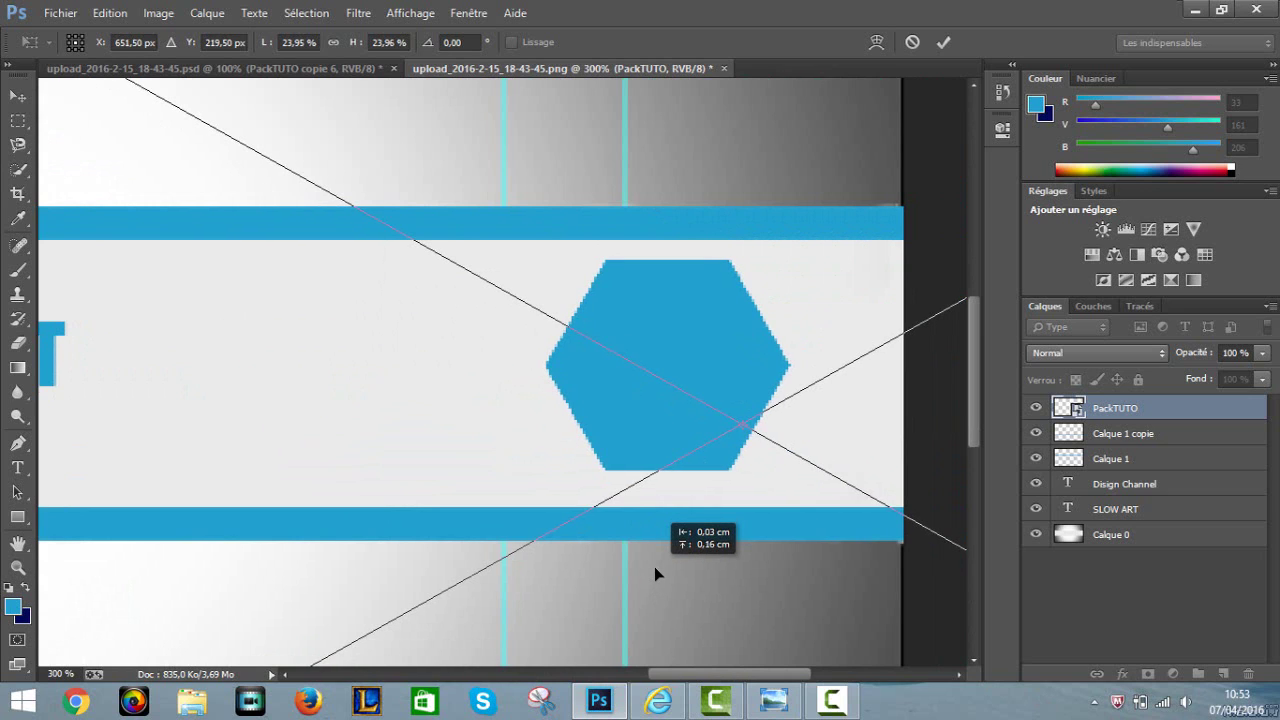
{"action": "key", "text": "Left"}
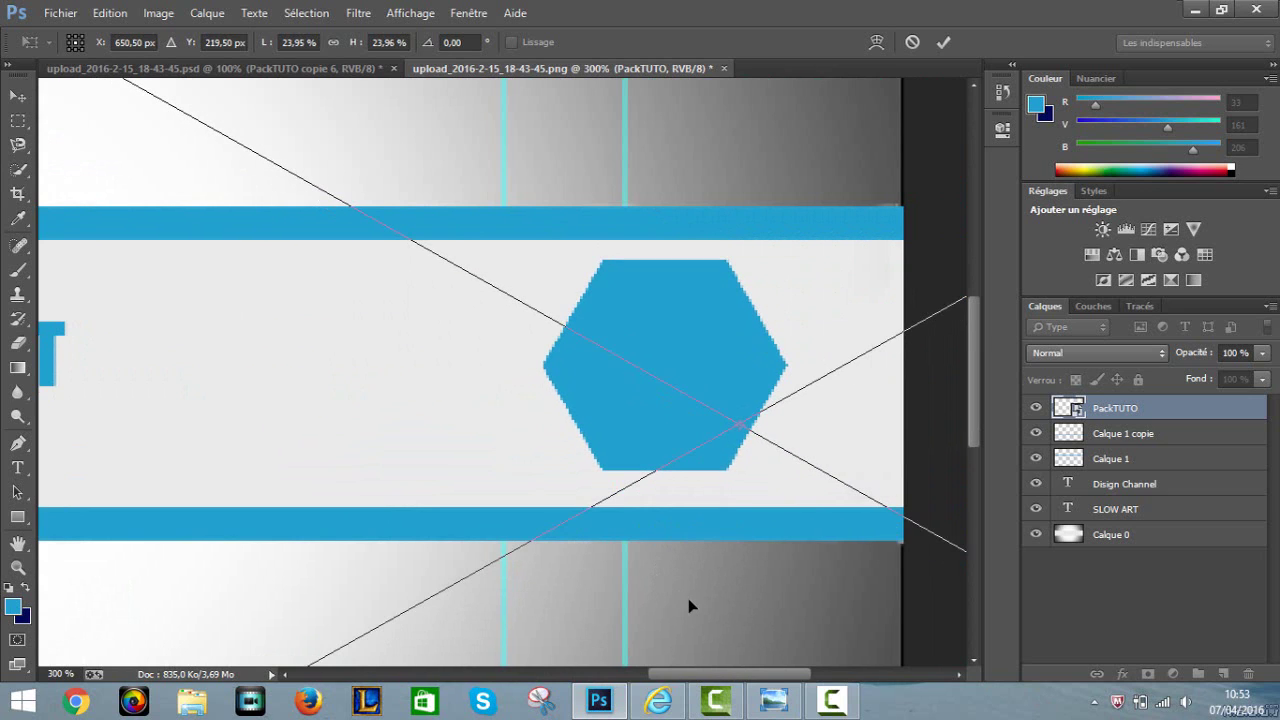
{"action": "key", "text": "ctrl+plus"}
{"action": "left_click", "coordinate": [636, 466]}
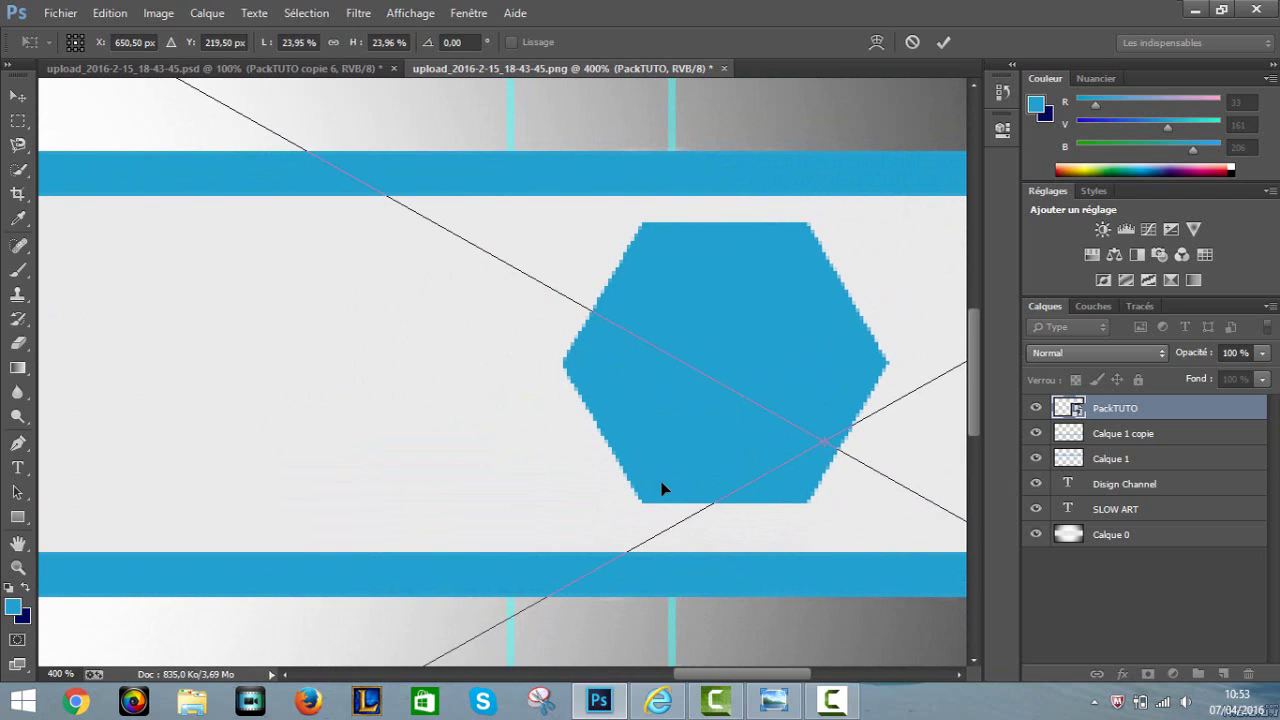
{"action": "key", "text": "Return"}
{"action": "key", "text": "ctrl+minus"}
{"action": "key", "text": "ctrl+minus"}
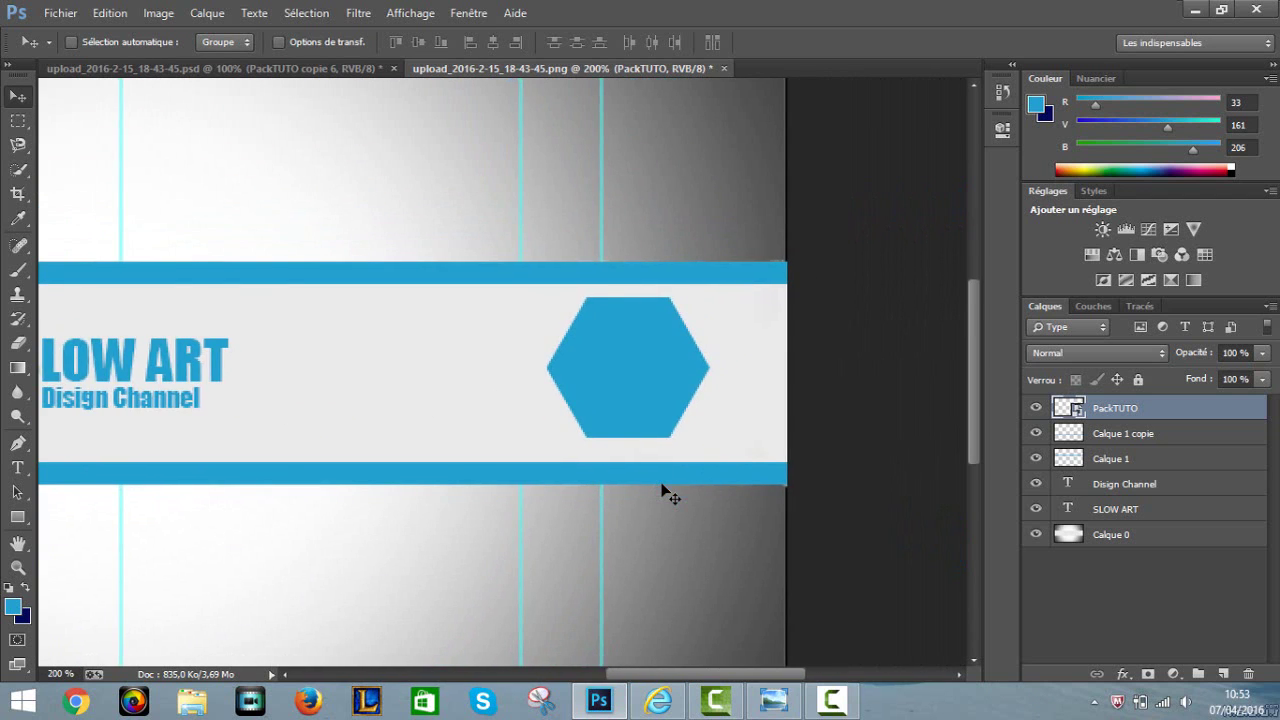
{"action": "key", "text": "ctrl+minus"}
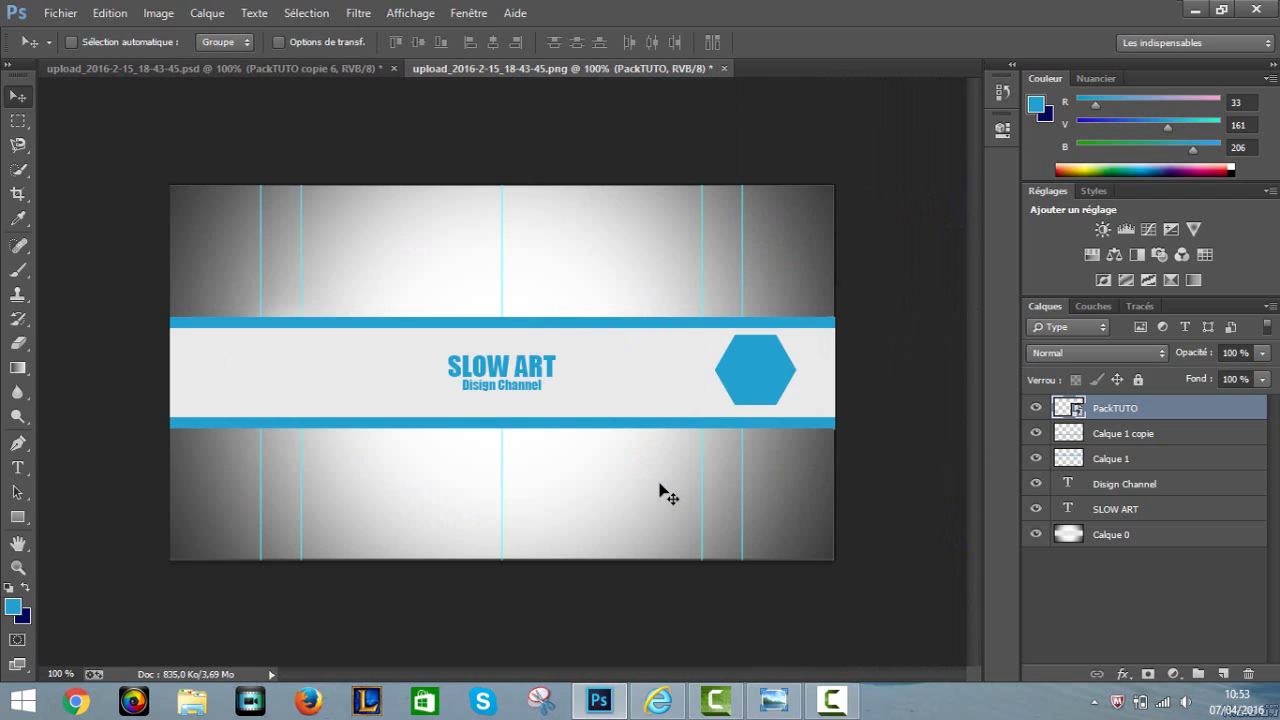
- Transform the hexagon again, shifting it horizontally to X 638.5 px while keeping its height in the band
{"action": "key", "text": "ctrl+t"}
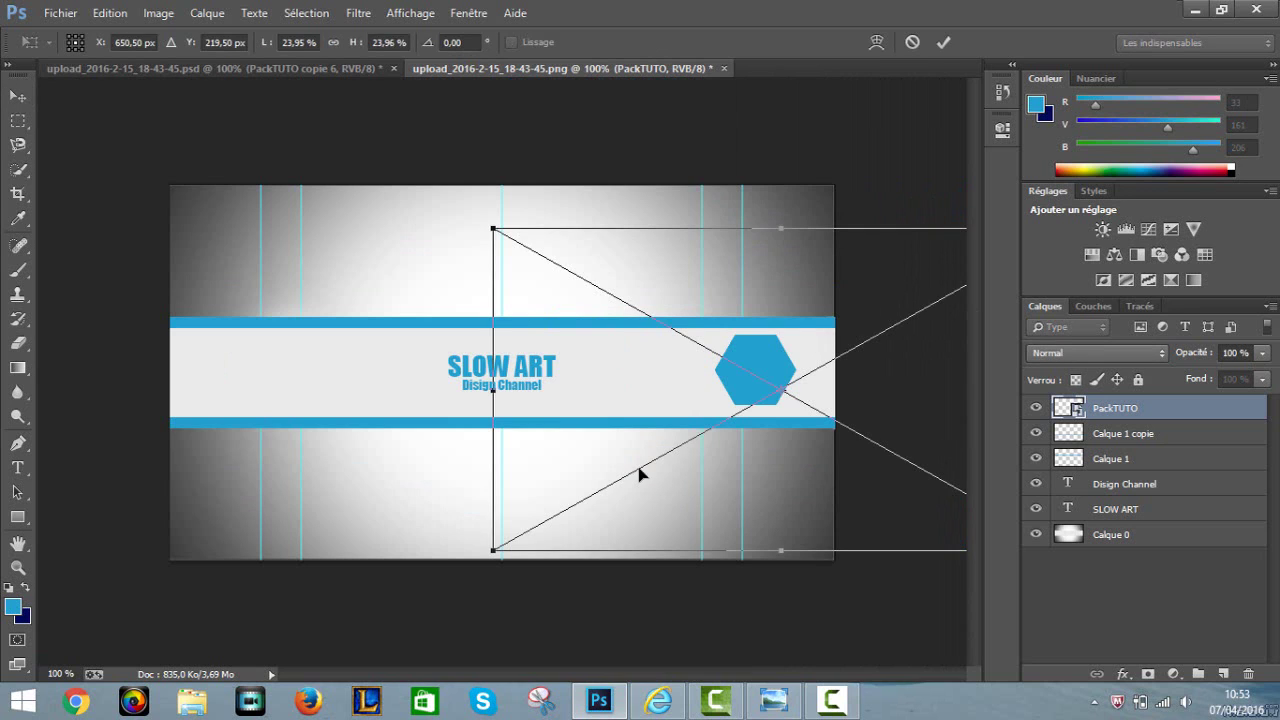
{"action": "mouse_move", "coordinate": [688, 424]}
{"action": "left_mouse_down"}
{"action": "mouse_move", "coordinate": [667, 423]}
{"action": "mouse_move", "coordinate": [678, 424]}
{"action": "left_mouse_up"}
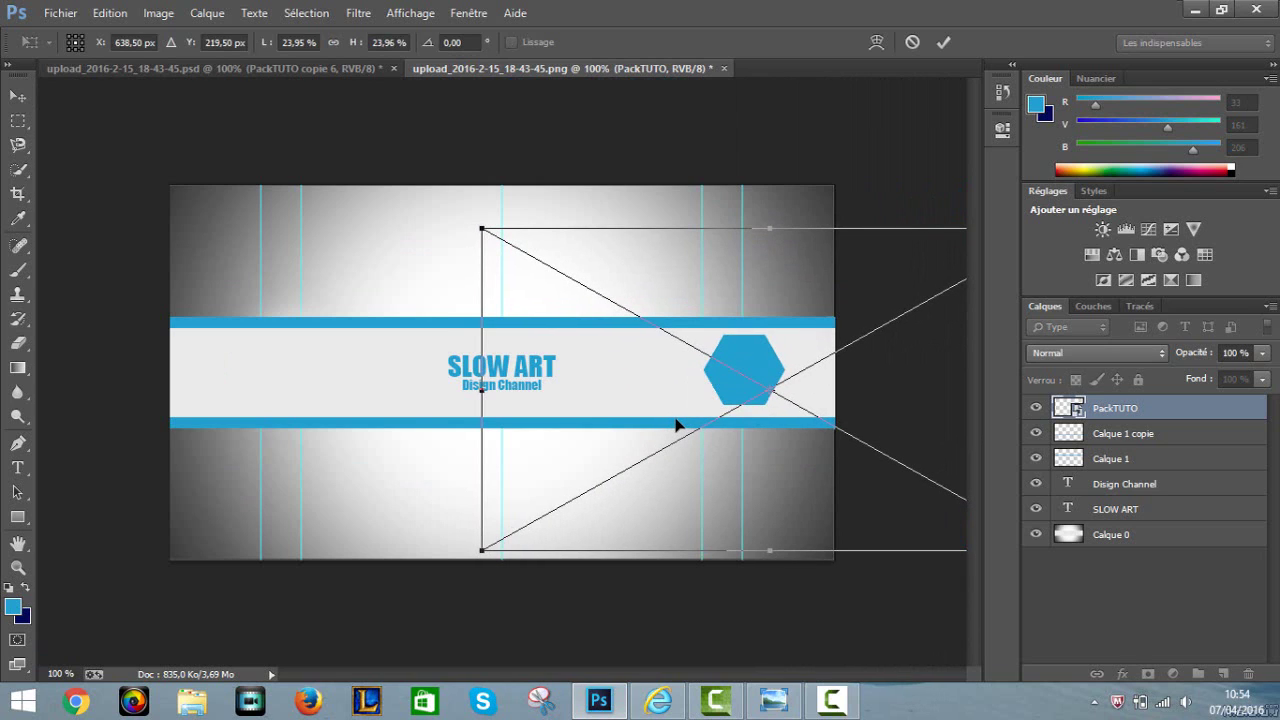
{"action": "key", "text": "Return"}
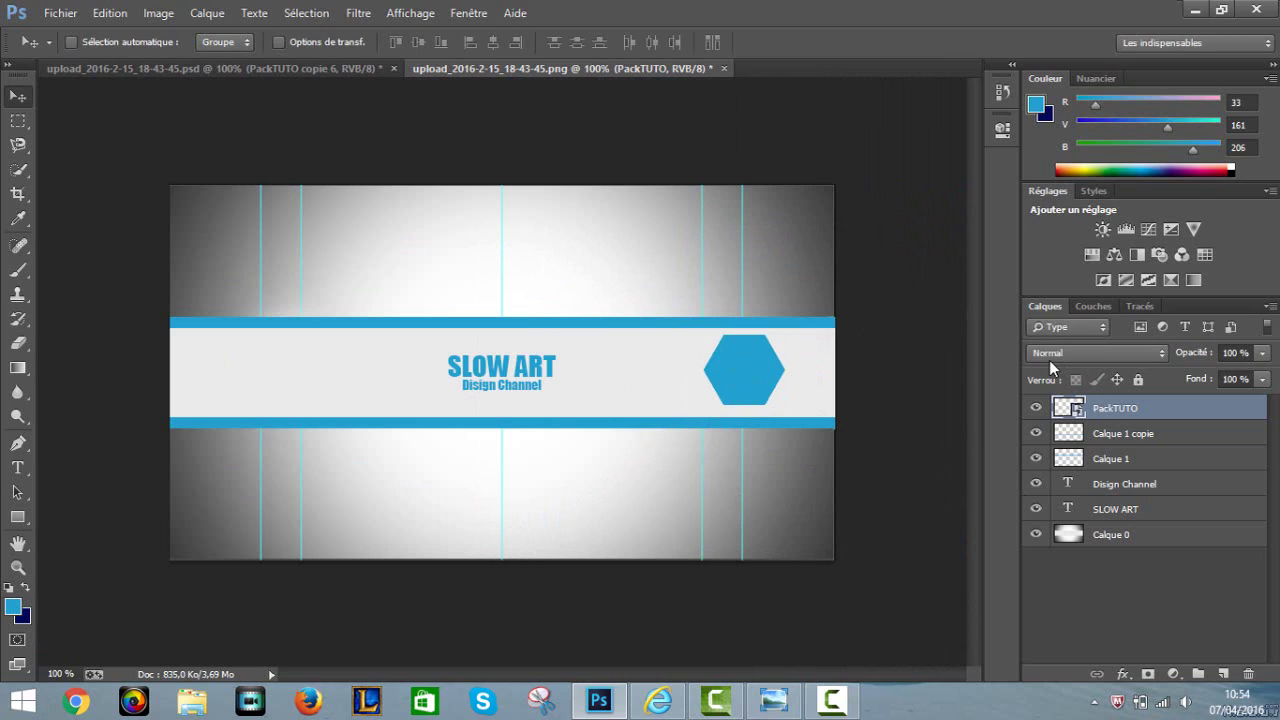
- Duplicate the hexagon's layer within the same document as PackTUTO copie
{"action": "right_click", "coordinate": [1170, 408]}
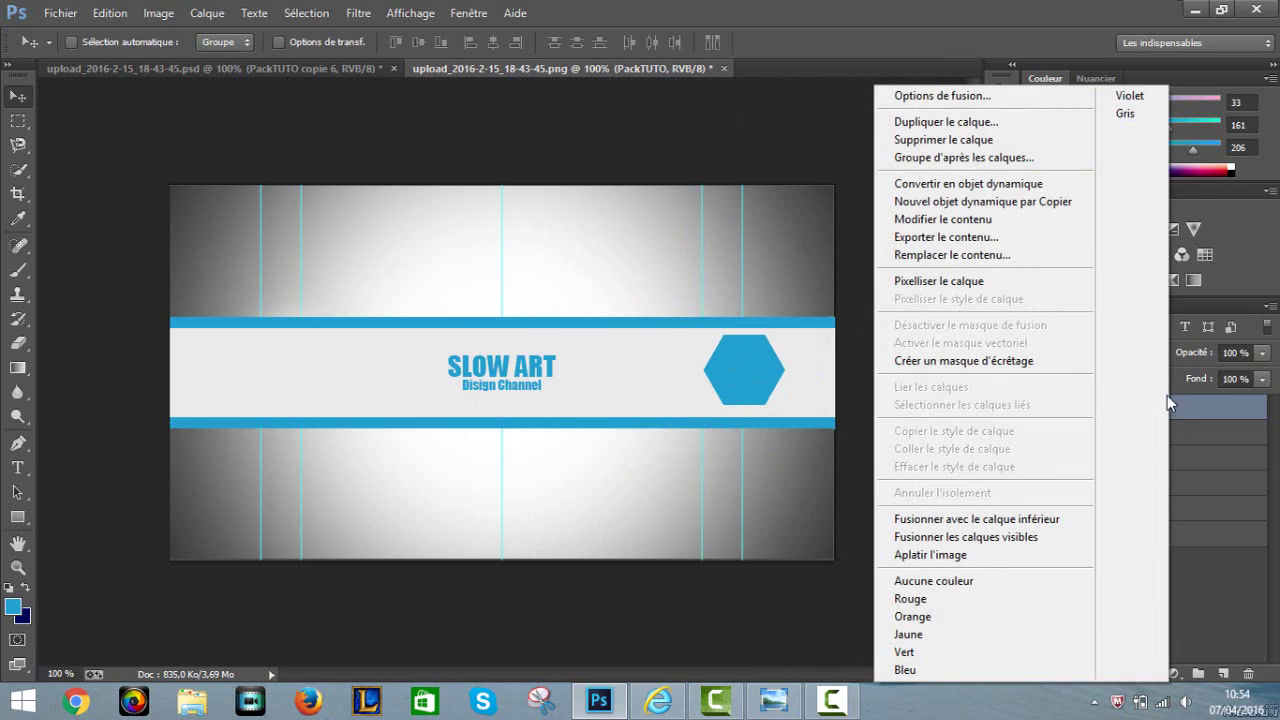
{"action": "left_click", "coordinate": [938, 122]}
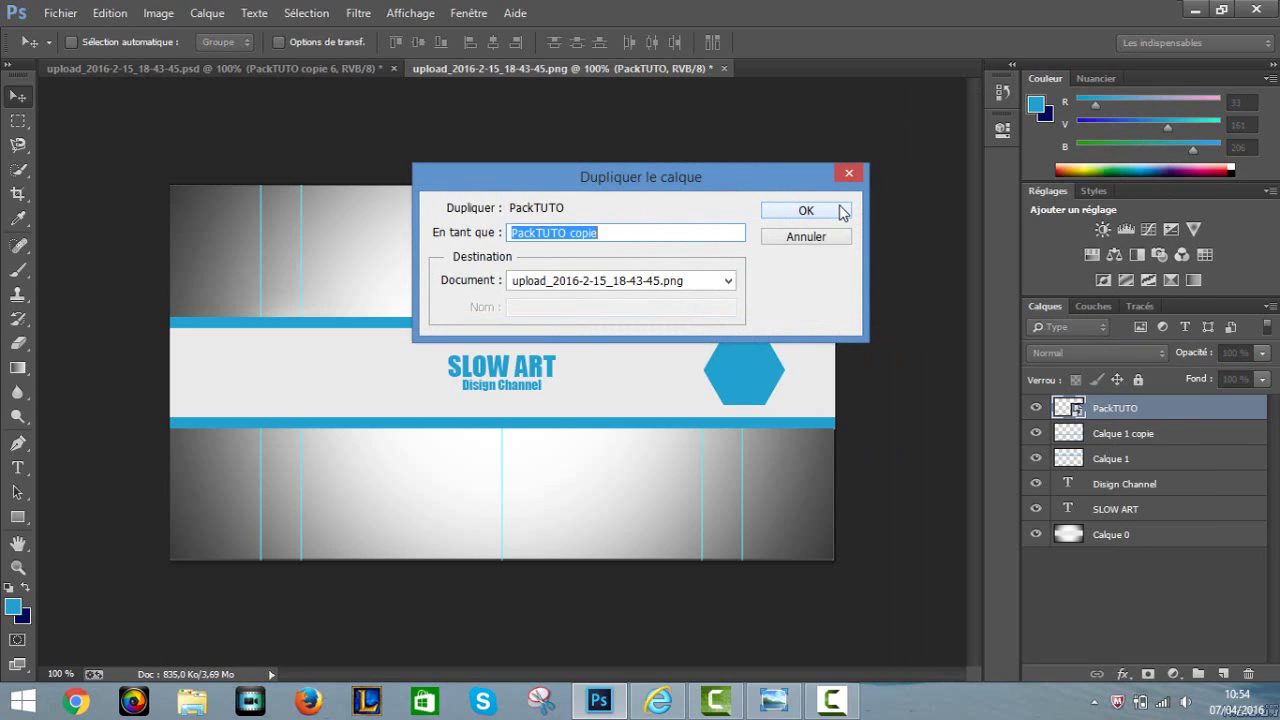
{"action": "left_click", "coordinate": [808, 211]}
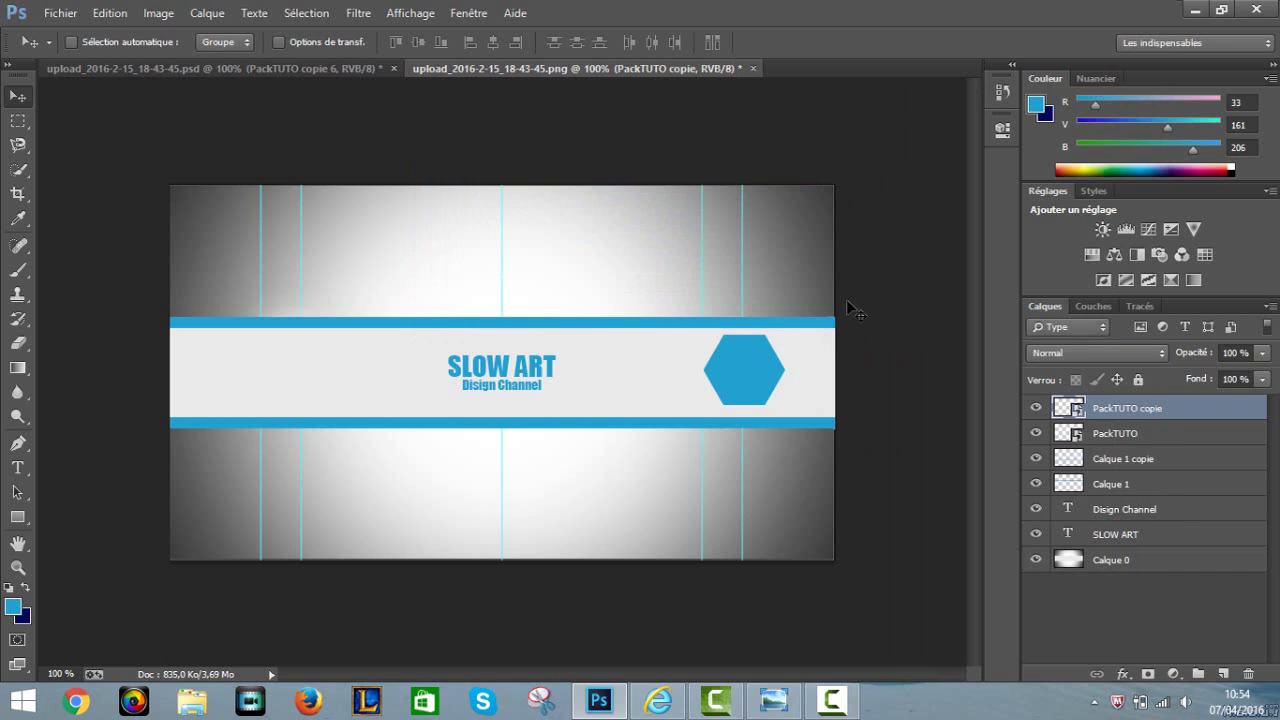
{"action": "left_click", "coordinate": [838, 701]}
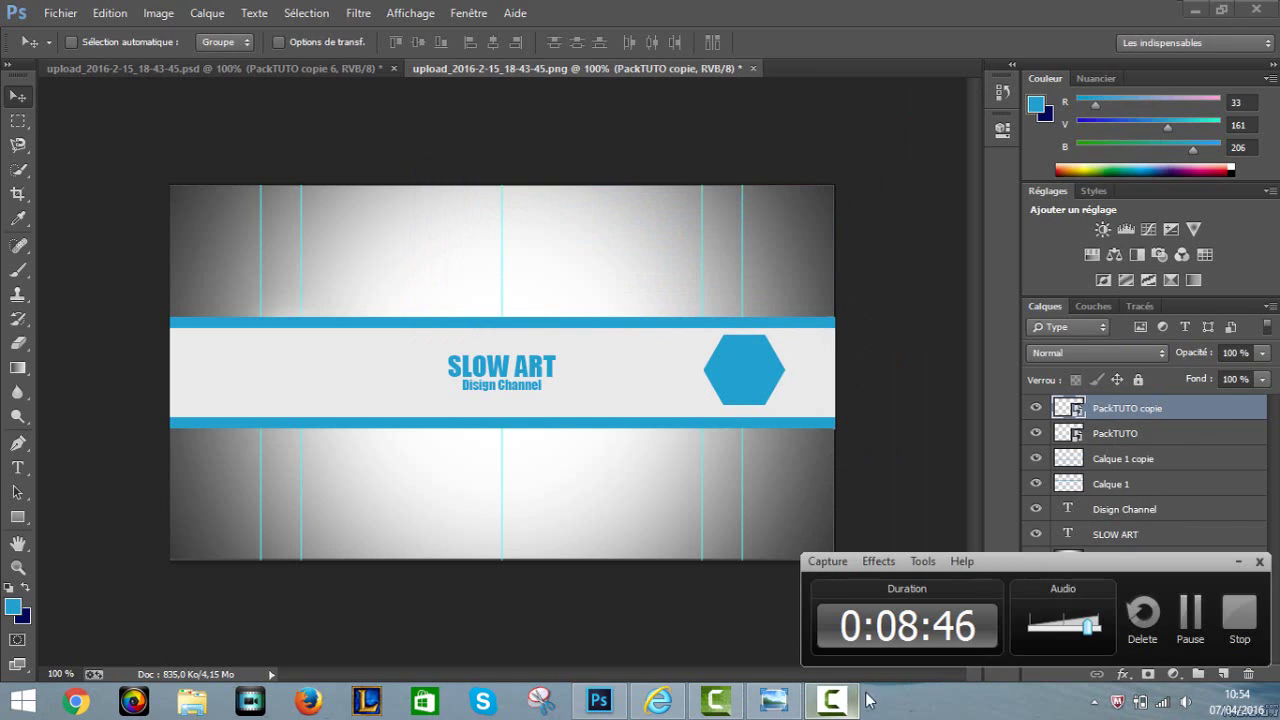
{"action": "left_click", "coordinate": [1200, 618]}
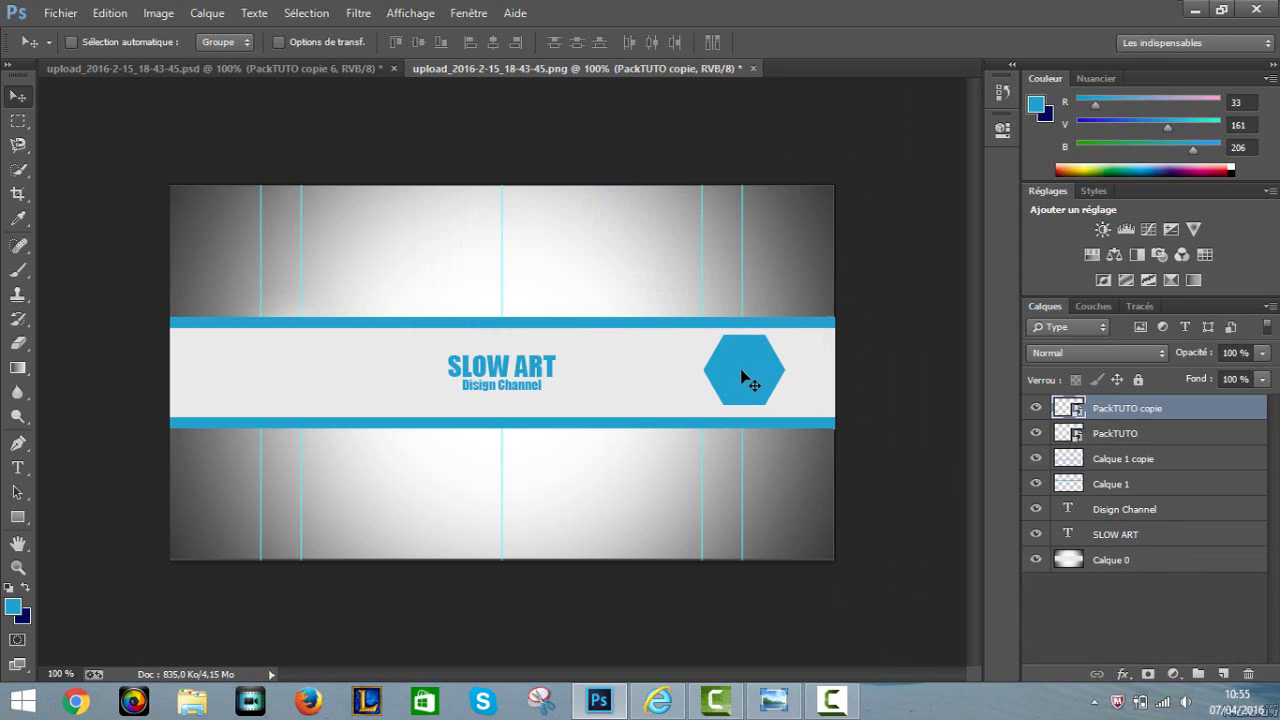
- Position the hexagon copy diagonally up and to the right of the first one, overlapping the blue strip, with a narrow gap between them
{"action": "left_click_drag", "start_coordinate": [751, 373], "coordinate": [809, 334]}
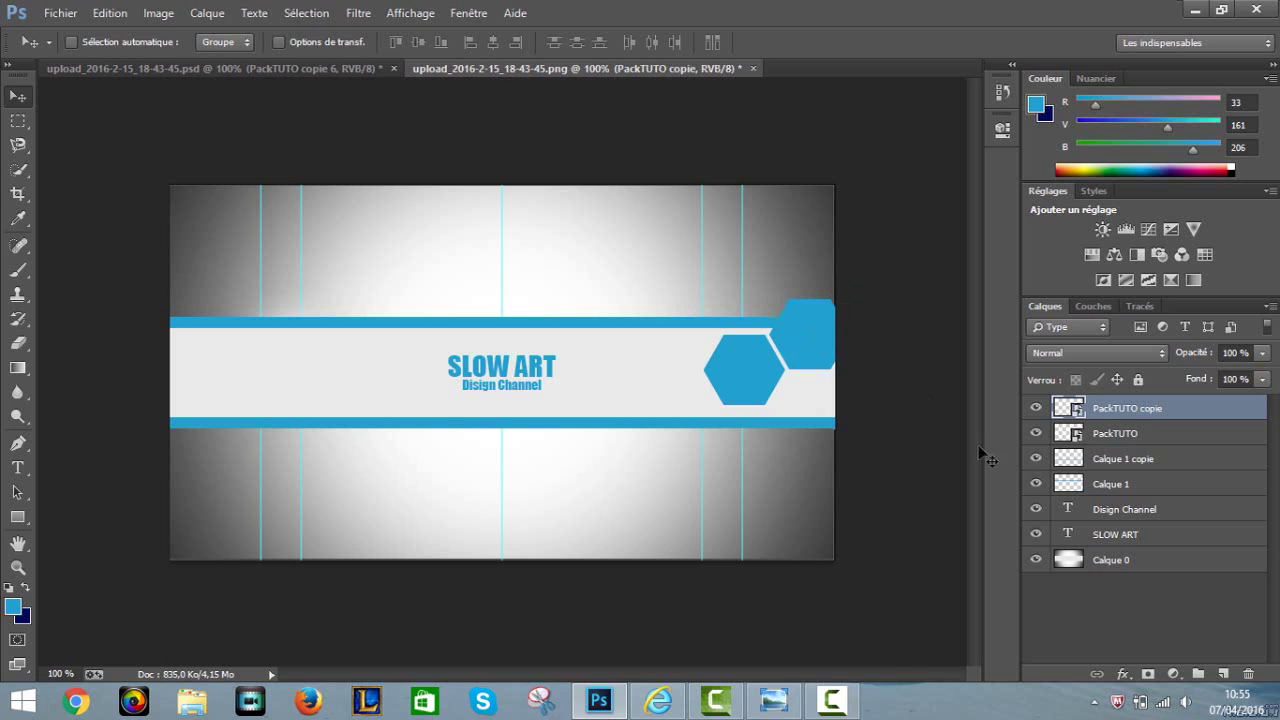
{"action": "key", "text": "ctrl+plus"}
{"action": "key", "text": "ctrl+plus"}
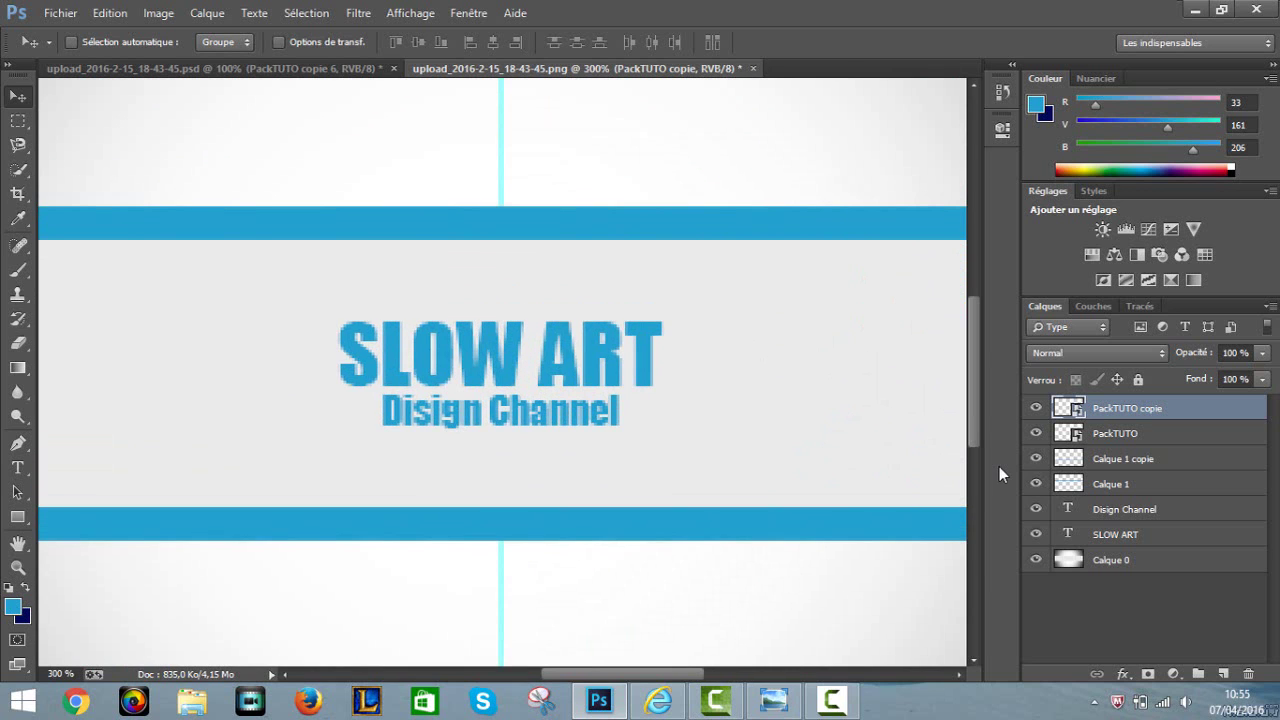
{"action": "left_click_drag", "start_coordinate": [657, 675], "coordinate": [760, 677]}
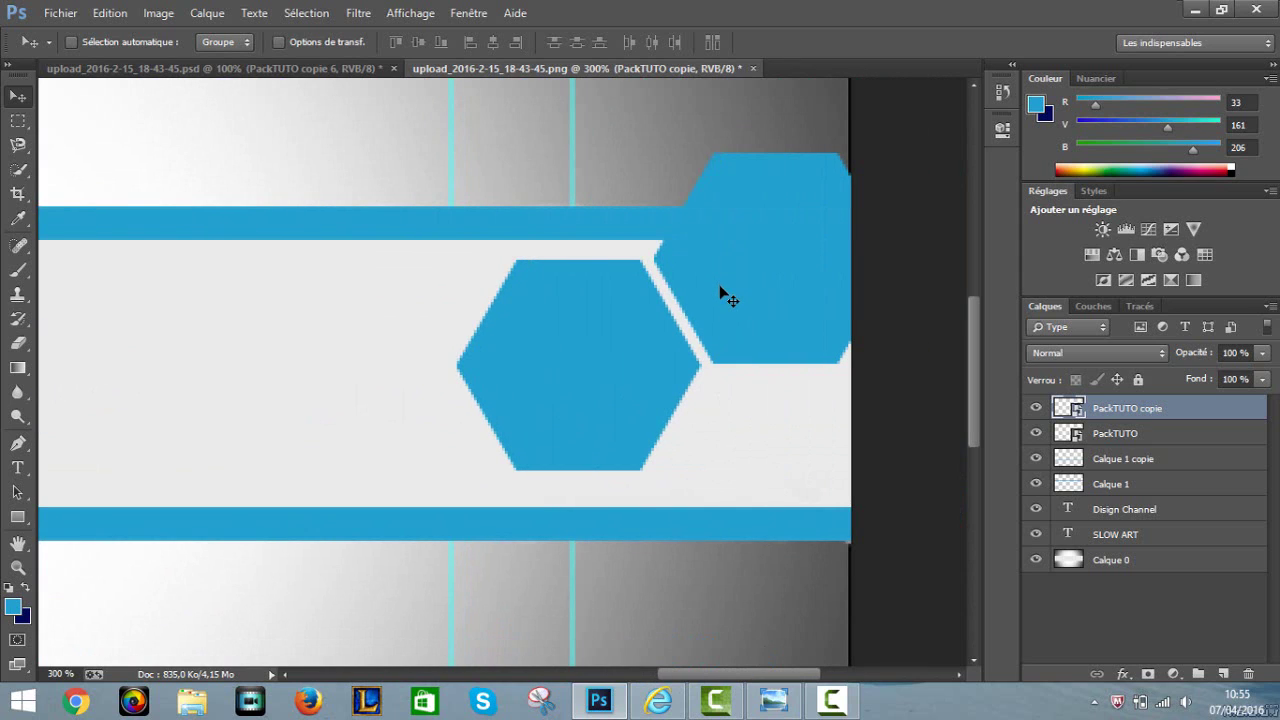
{"action": "key", "text": "Down"}
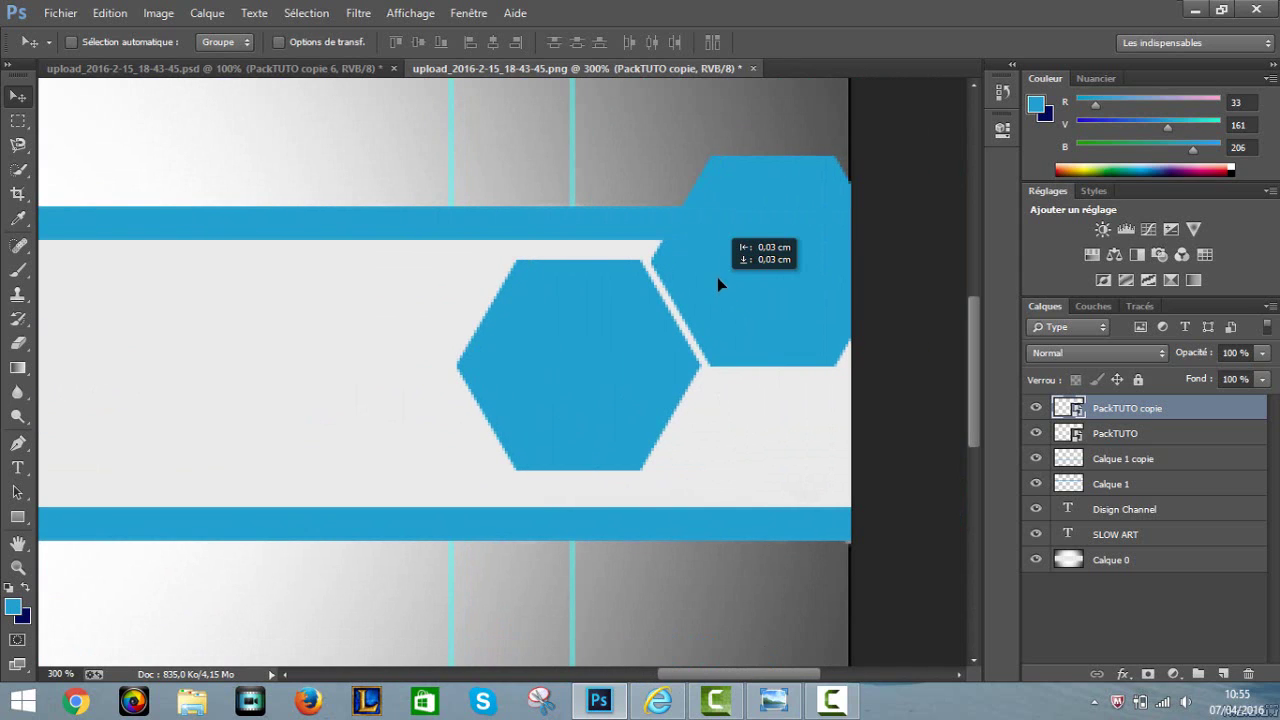
{"action": "key", "text": "Up"}
{"action": "key", "text": "Down"}
{"action": "key", "text": "Up"}
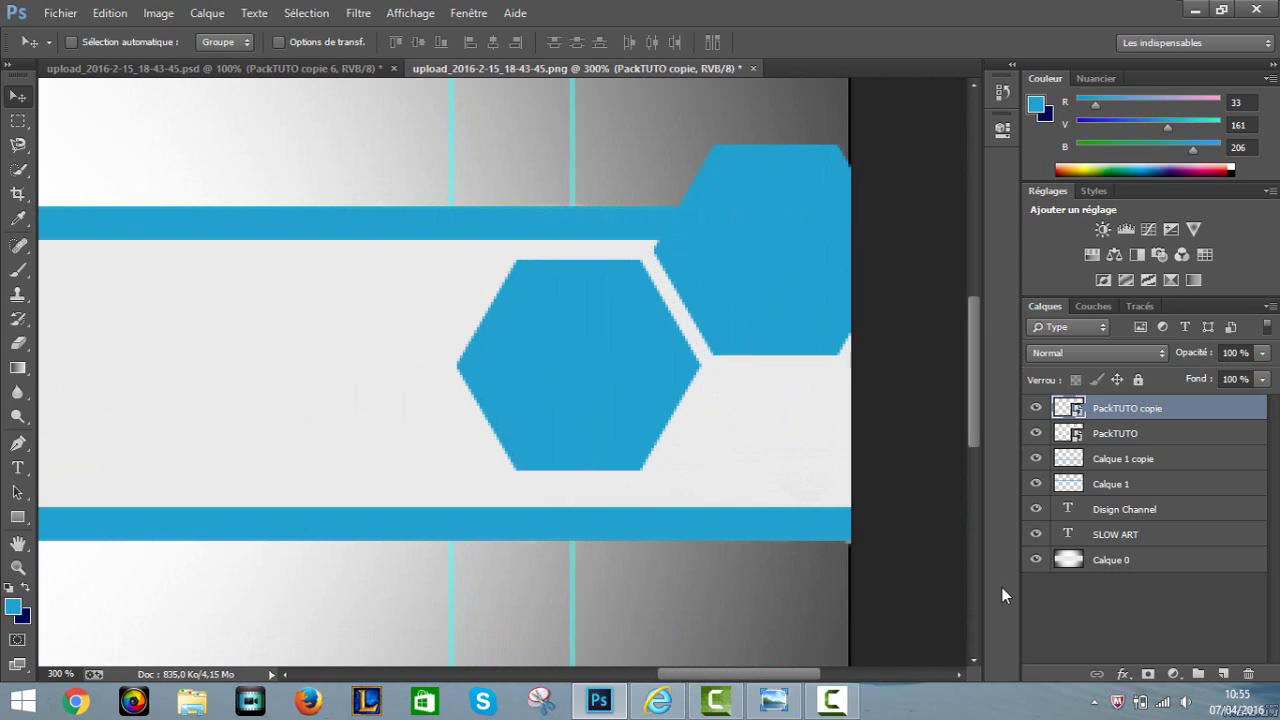
- Duplicate the PackTUTO copie hexagon layer and place the duplicate directly below that hexagon, leaving a narrow gap and overlapping the lower blue strip
{"action": "key", "text": "ctrl+plus"}
{"action": "key", "text": "Right"}
{"action": "right_click", "coordinate": [1148, 405]}
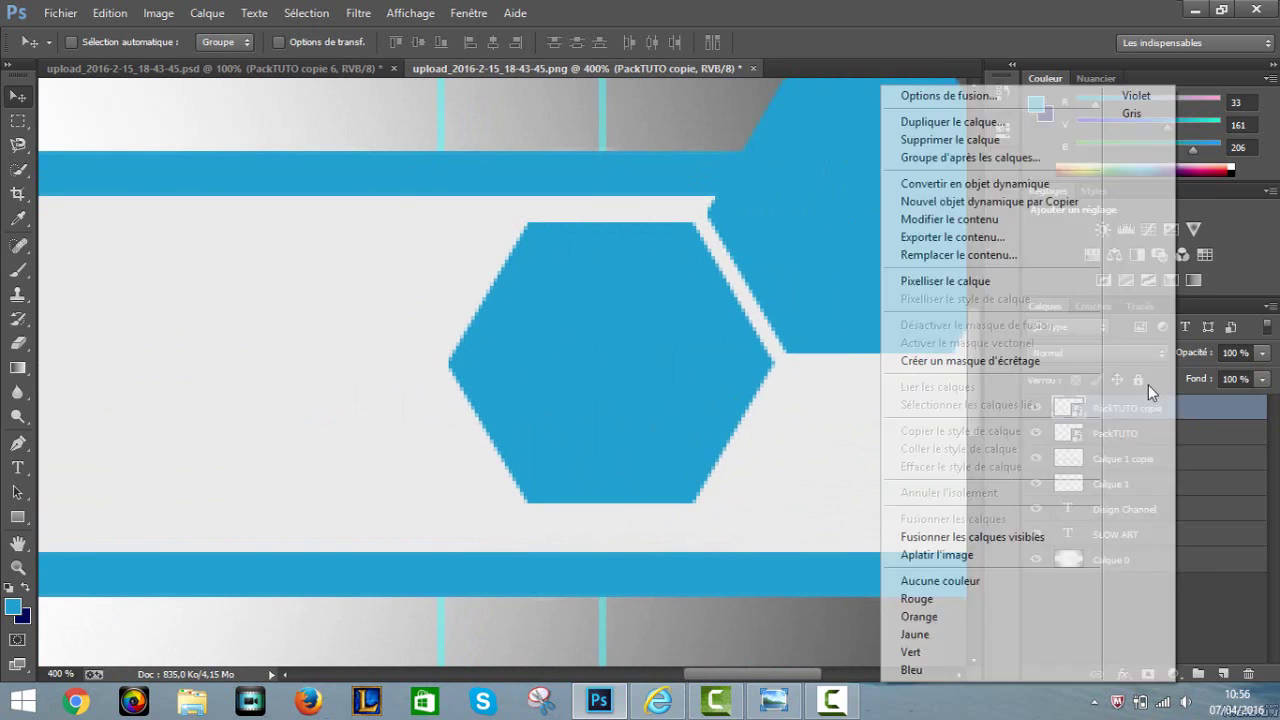
{"action": "left_click", "coordinate": [960, 120]}
{"action": "key", "text": "Return"}
{"action": "left_click_drag", "start_coordinate": [726, 673], "coordinate": [749, 646]}
{"action": "left_click_drag", "start_coordinate": [686, 268], "coordinate": [694, 557]}
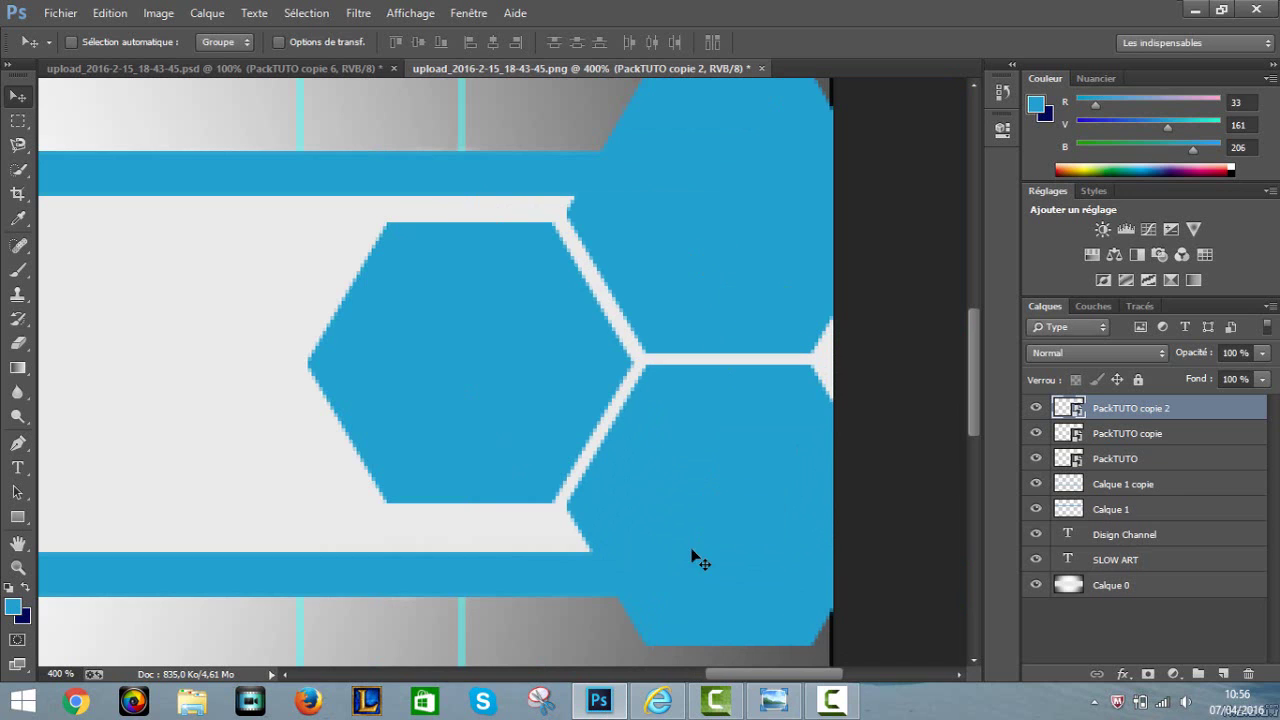
{"action": "key", "text": "ctrl+minus"}
{"action": "key", "text": "ctrl+minus"}
{"action": "key", "text": "ctrl+minus"}
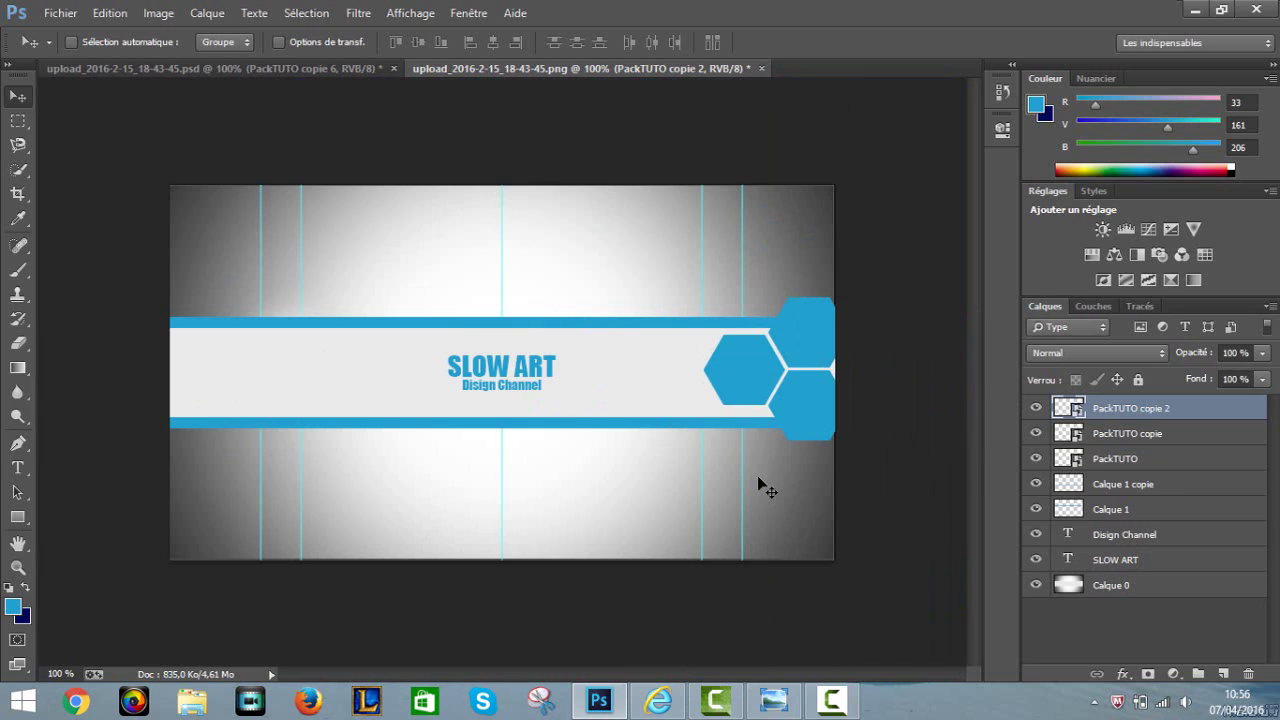
{"action": "mouse_move", "coordinate": [715, 700]}
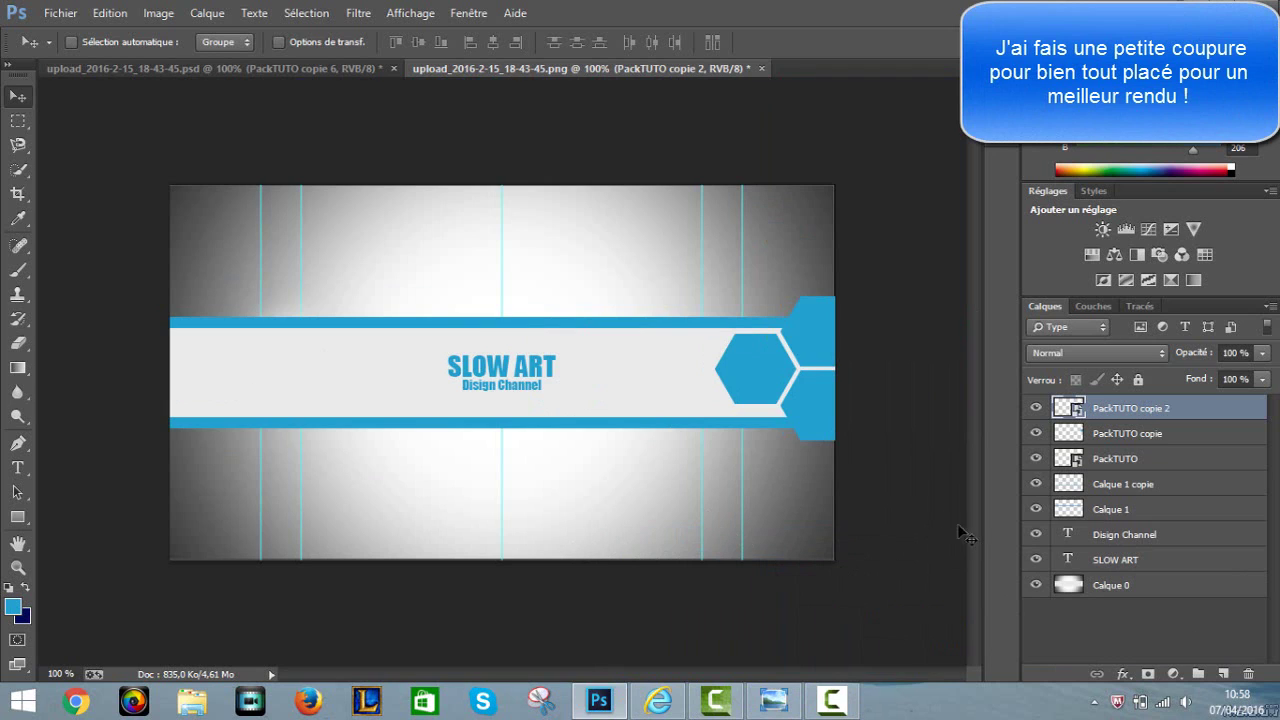
- Import the 304647 PNG image from the Bureau folder into the banner and confirm its placement
{"action": "left_click", "coordinate": [57, 12]}
{"action": "left_click", "coordinate": [148, 318]}
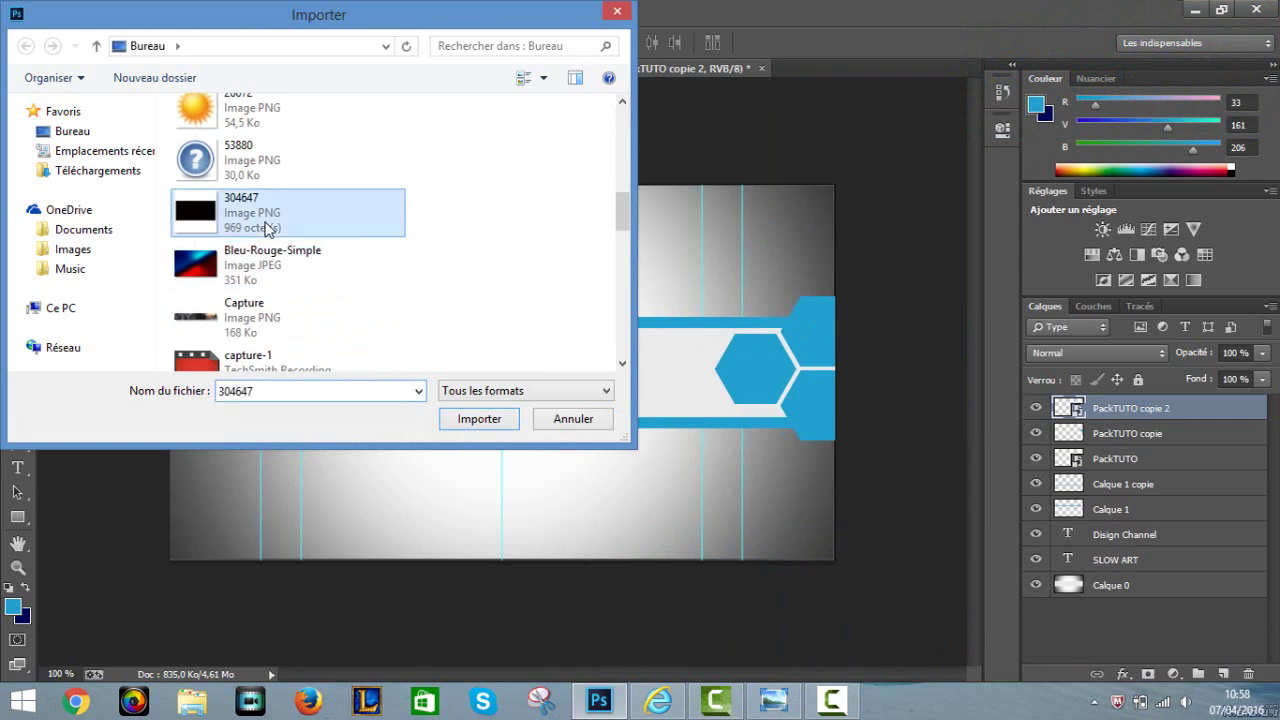
{"action": "left_click", "coordinate": [479, 418]}
{"action": "key", "text": "Return"}
- Copy the imported image's black rectangle to its own layer with a Quick Selection, and hide the 304647 layer
{"action": "key", "text": "w"}
{"action": "left_click", "coordinate": [432, 355]}
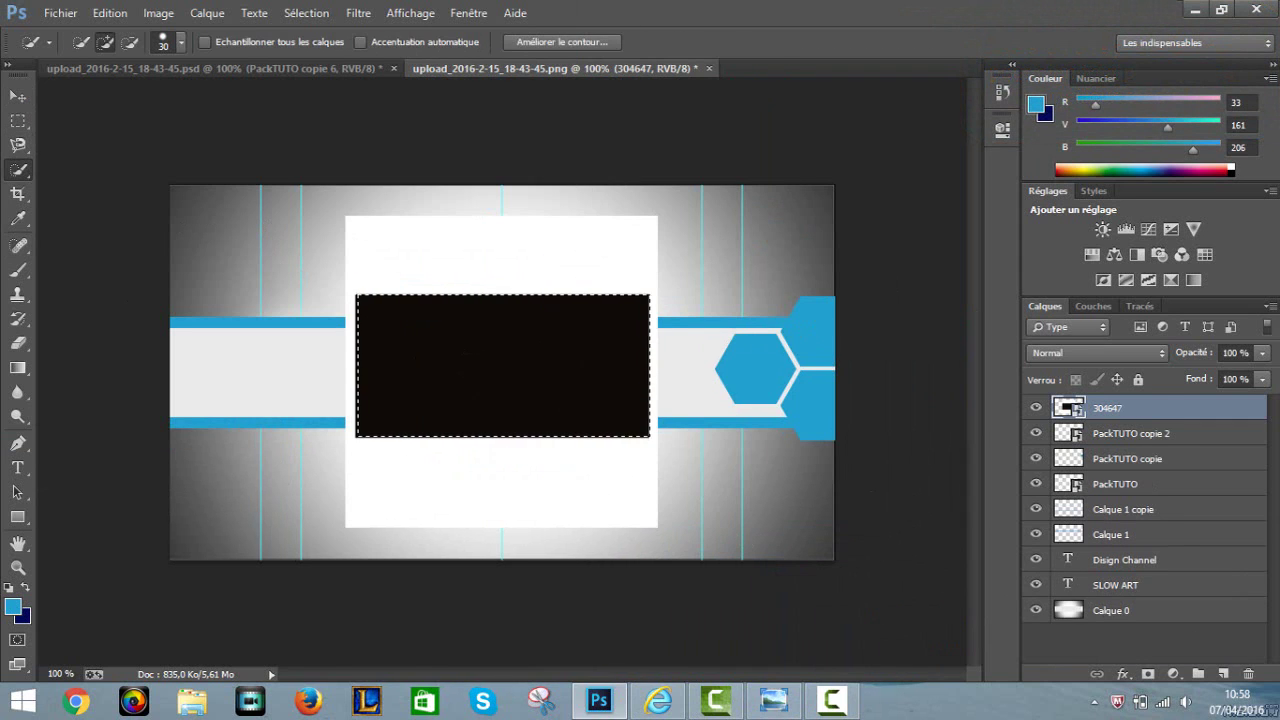
{"action": "key", "text": "v"}
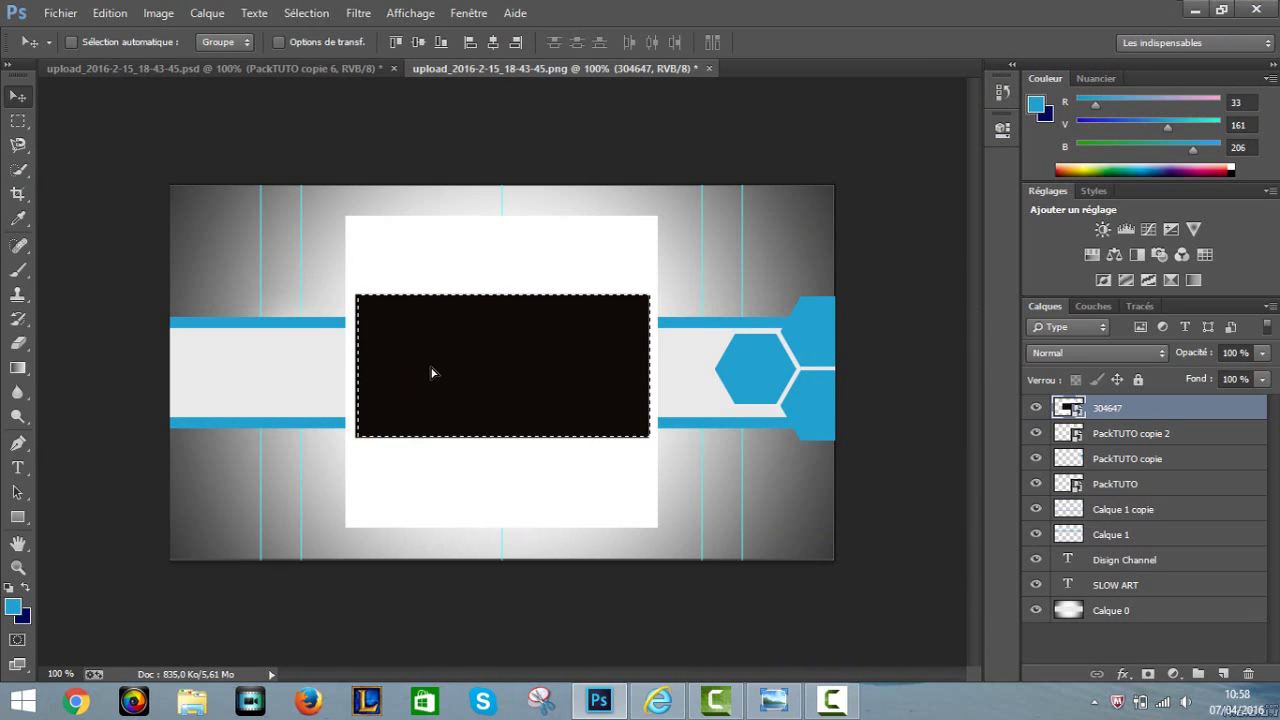
{"action": "key", "text": "ctrl+j"}
{"action": "left_click", "coordinate": [1036, 433]}
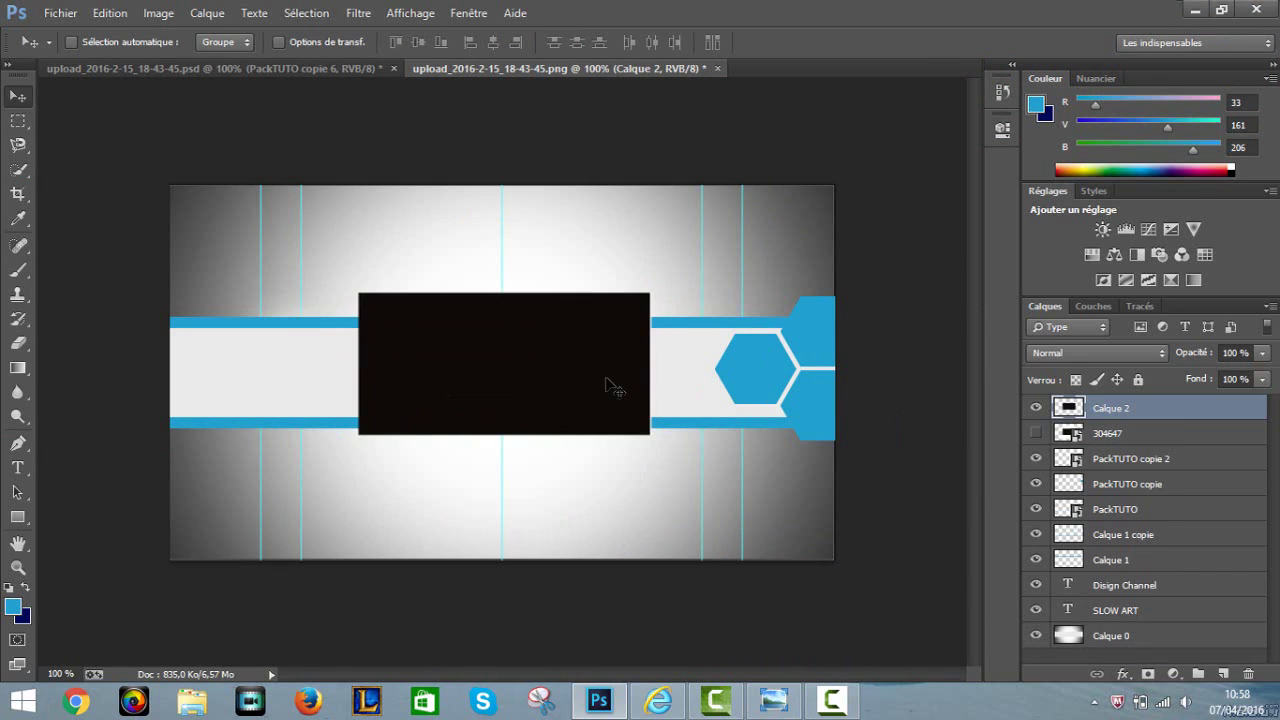
- Move the black rectangle above the central band and stretch it to 230.89 % width so it spans the whole banner
{"action": "key", "text": "ctrl+t"}
{"action": "left_click_drag", "start_coordinate": [589, 374], "coordinate": [562, 253]}
{"action": "left_click_drag", "start_coordinate": [649, 244], "coordinate": [842, 244]}
{"action": "left_click_drag", "start_coordinate": [355, 244], "coordinate": [170, 244]}
{"action": "key", "text": "Return"}
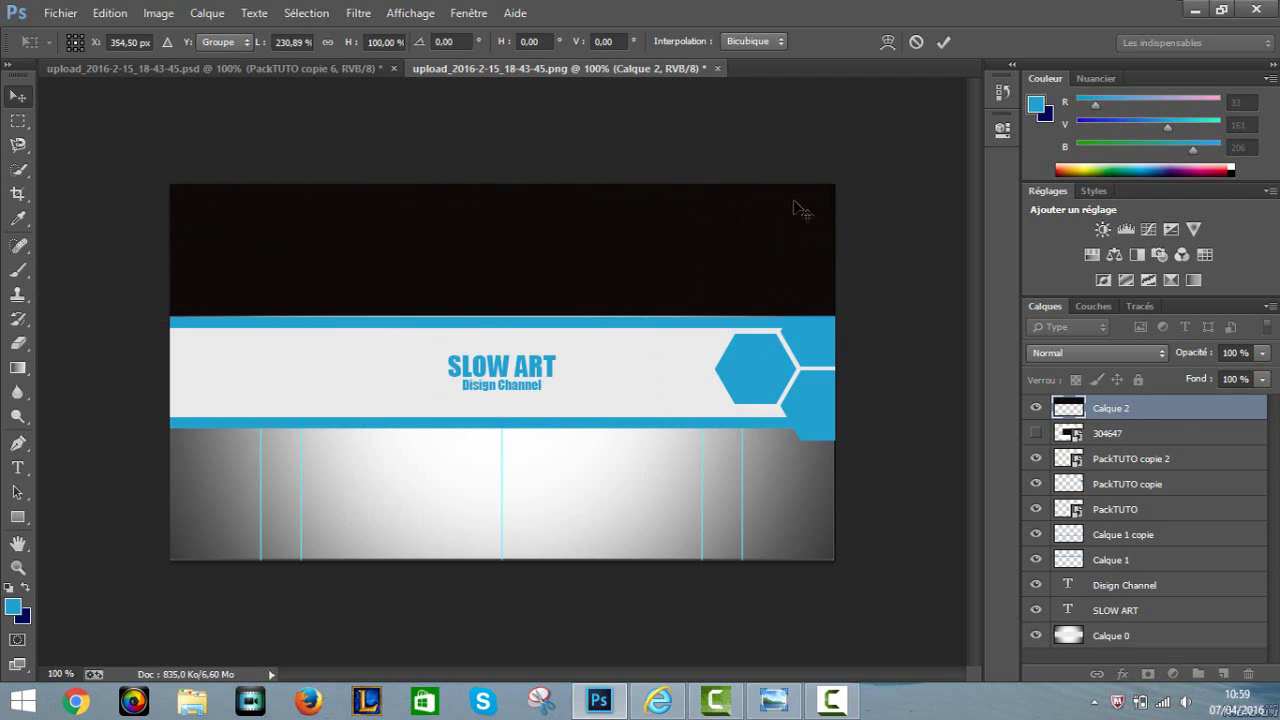
- Duplicate the black block's layer and move the copy below the lower blue strip to cover the bottom of the banner
{"action": "right_click", "coordinate": [1184, 408]}
{"action": "left_click", "coordinate": [978, 167]}
{"action": "key", "text": "Return"}
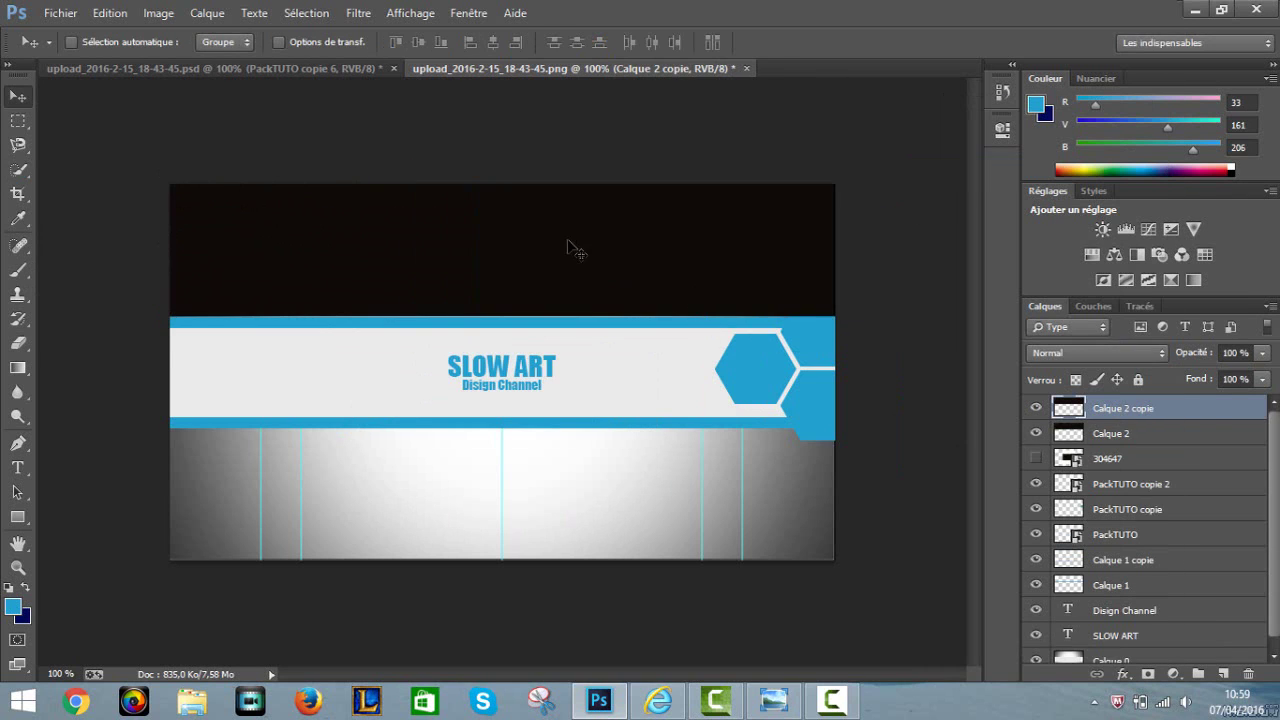
{"action": "left_click_drag", "start_coordinate": [566, 246], "coordinate": [570, 501]}
- Adjust the black blocks up close so they sit flush against the outer edges of the blue strips without gaps
{"action": "scroll", "coordinate": [565, 500], "scroll_direction": "up", "scroll_amount": 4}
{"action": "scroll", "coordinate": [486, 634], "scroll_direction": "down", "scroll_amount": 2}
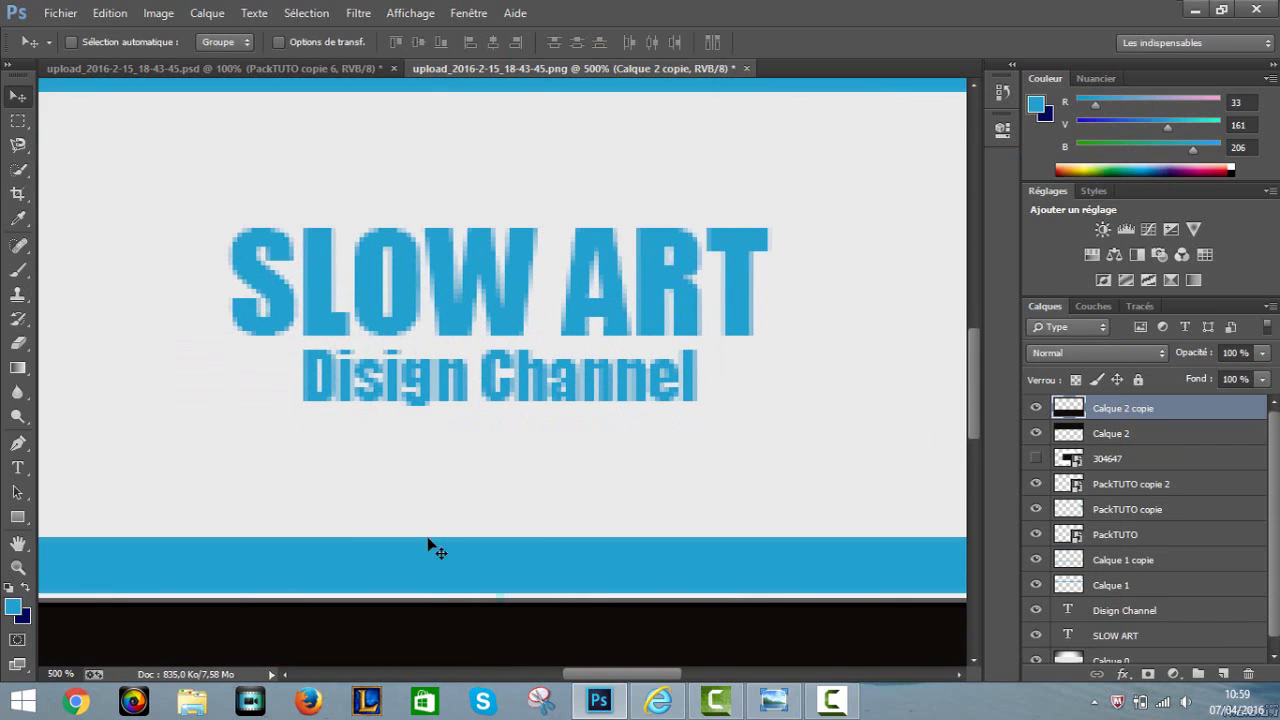
{"action": "scroll", "coordinate": [429, 543], "scroll_direction": "up", "scroll_amount": 1}
{"action": "scroll", "coordinate": [455, 500], "scroll_direction": "up", "scroll_amount": 5}
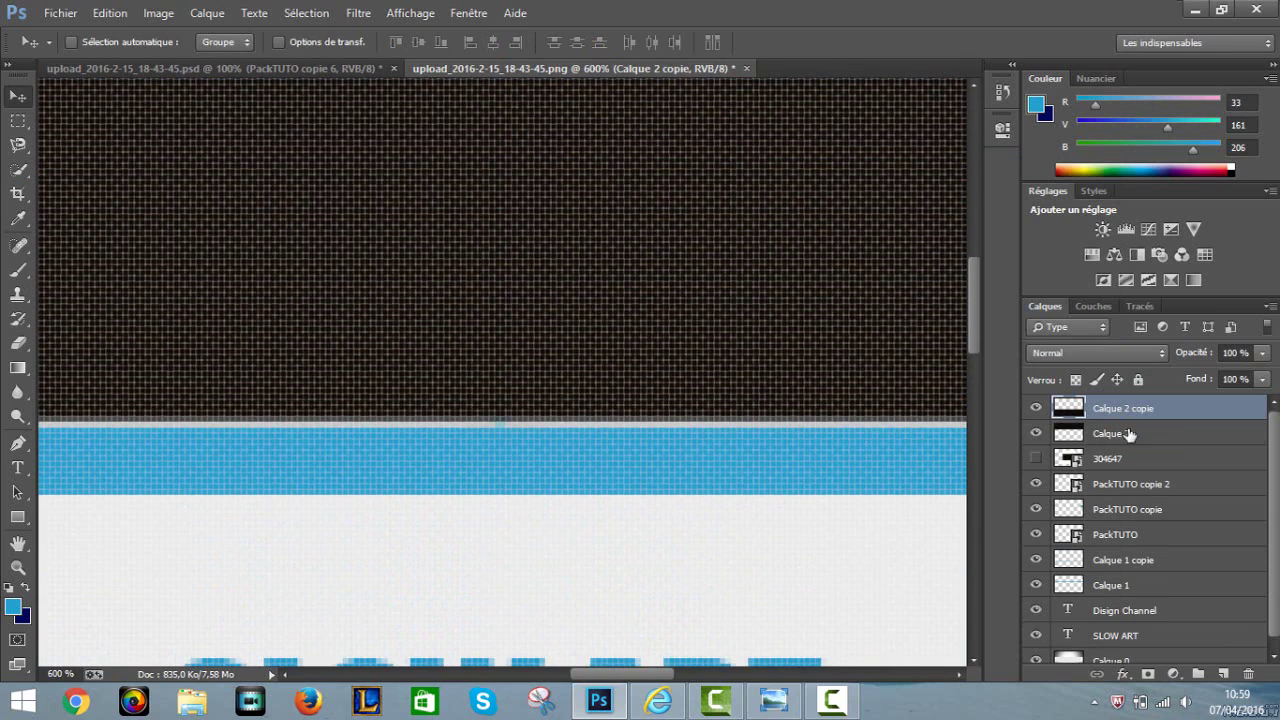
{"action": "left_click_drag", "start_coordinate": [555, 270], "coordinate": [558, 280]}
{"action": "scroll", "coordinate": [566, 290], "scroll_direction": "down", "scroll_amount": 5}
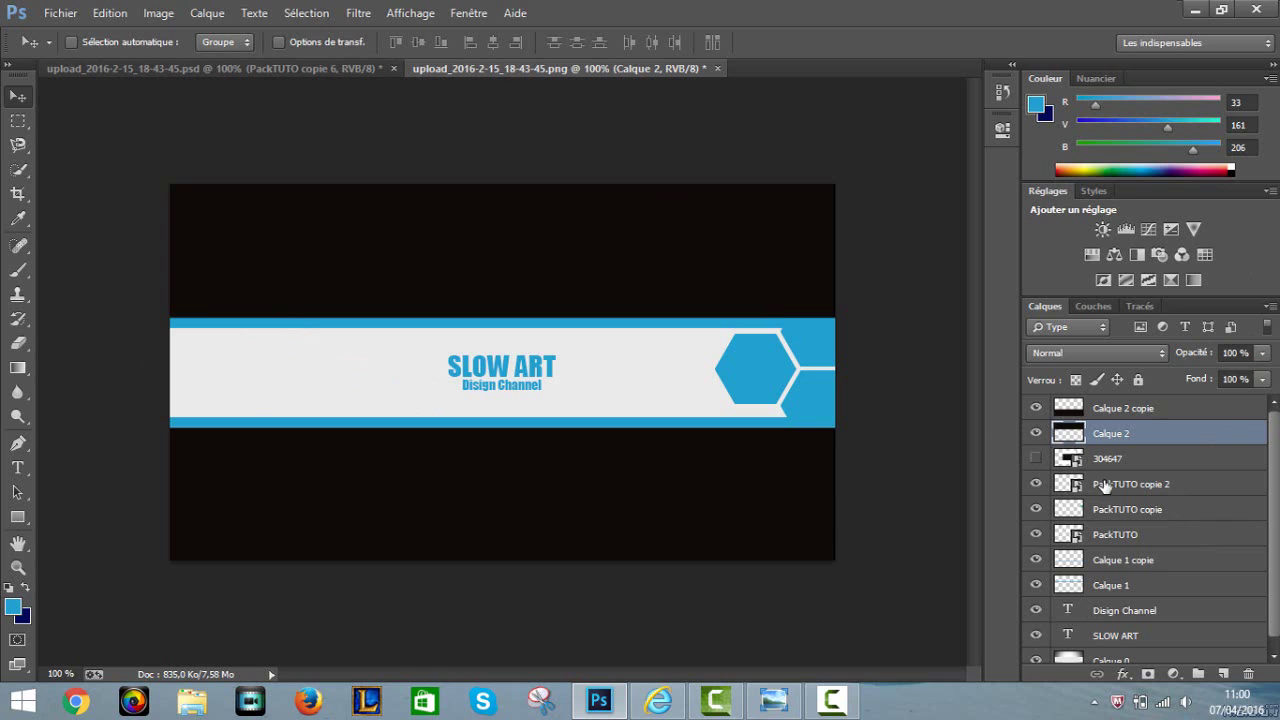
- Duplicate the PackTUTO copie 2 layer and move the new hexagon across to the grey band's left part
{"action": "left_click", "coordinate": [1191, 489]}
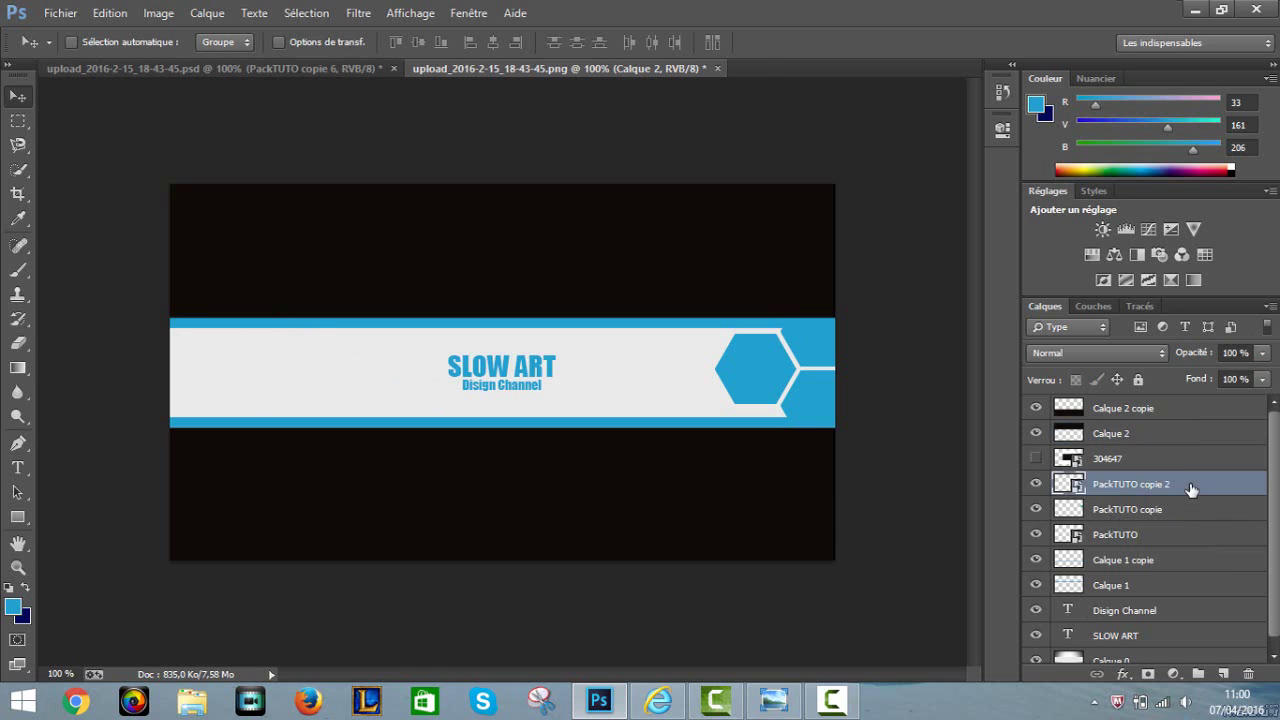
{"action": "right_click", "coordinate": [1191, 489]}
{"action": "left_click", "coordinate": [940, 122]}
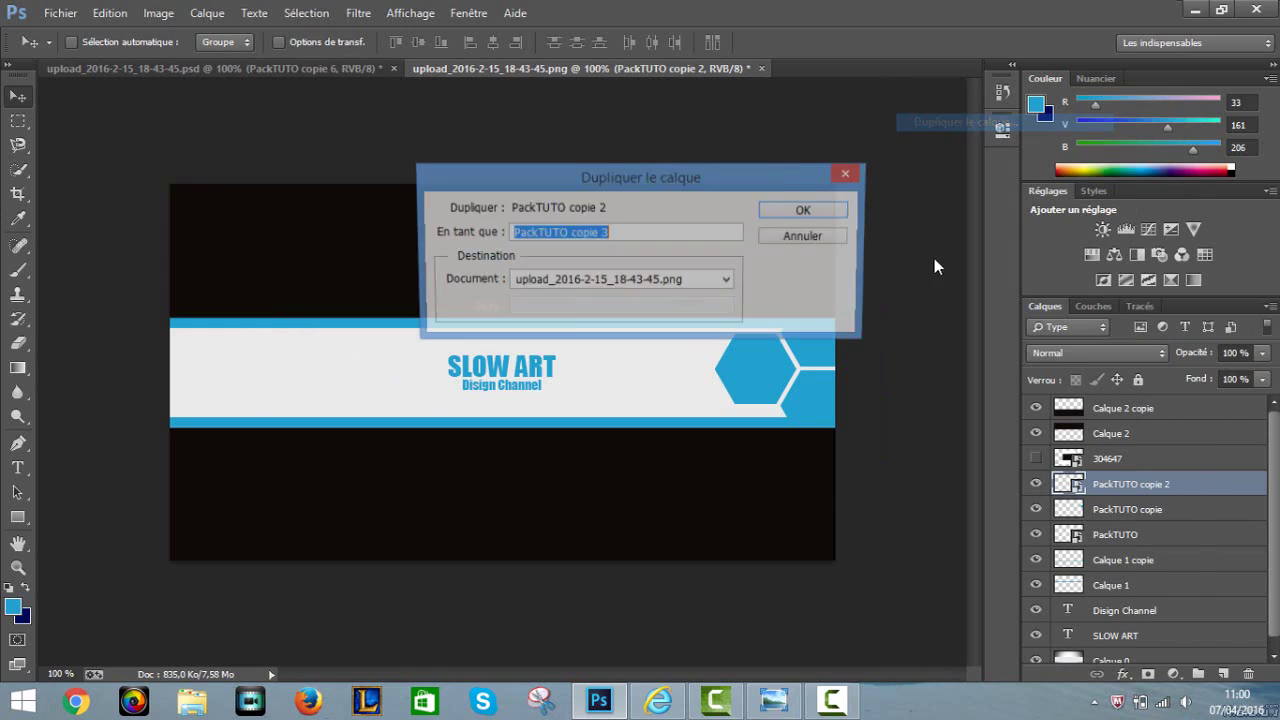
{"action": "left_click", "coordinate": [787, 247]}
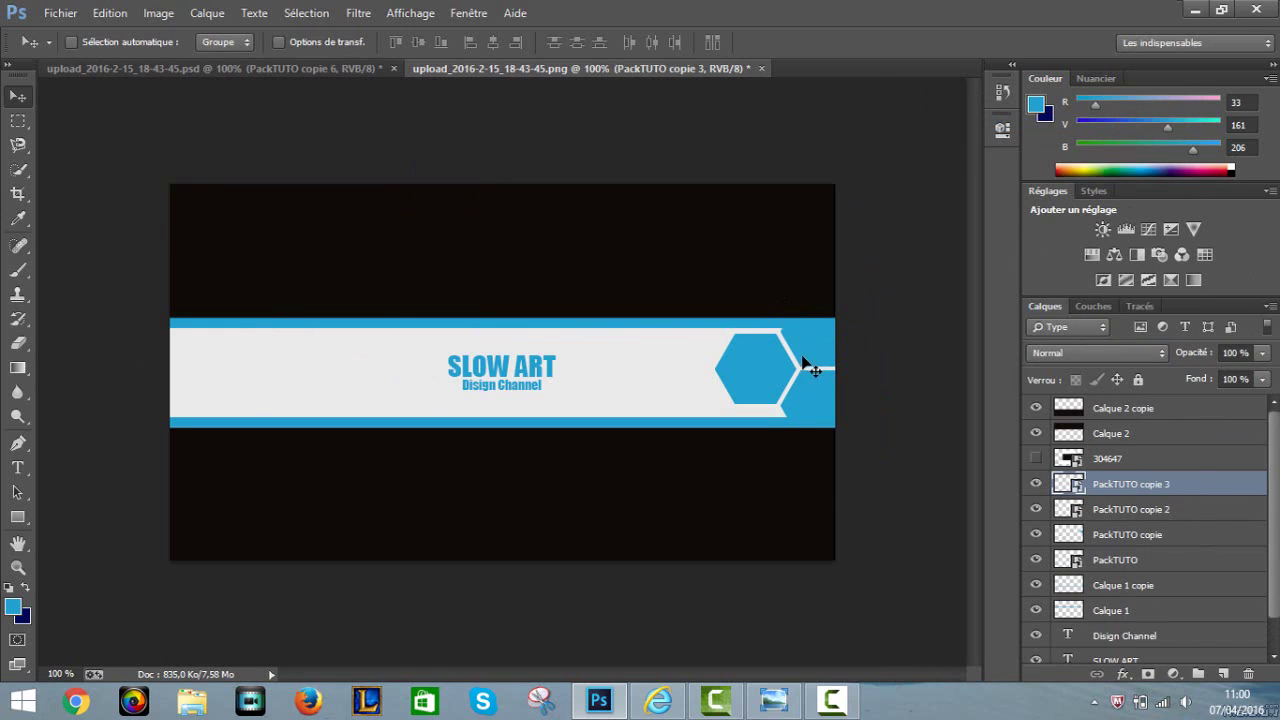
{"action": "left_click_drag", "start_coordinate": [752, 338], "coordinate": [250, 328]}
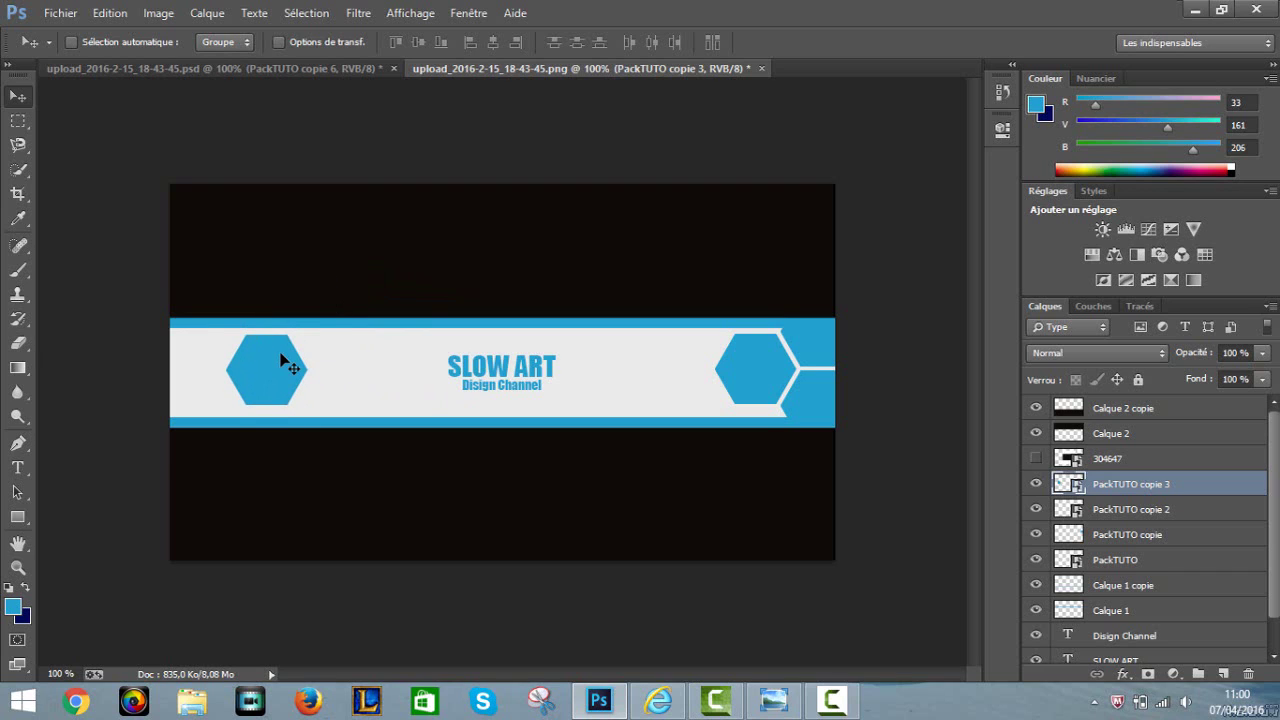
- Enlarge the left hexagon to about 76.5 % and position it so its right corner forms a blue point cutting into the grey band
{"action": "key", "text": "ctrl+t"}
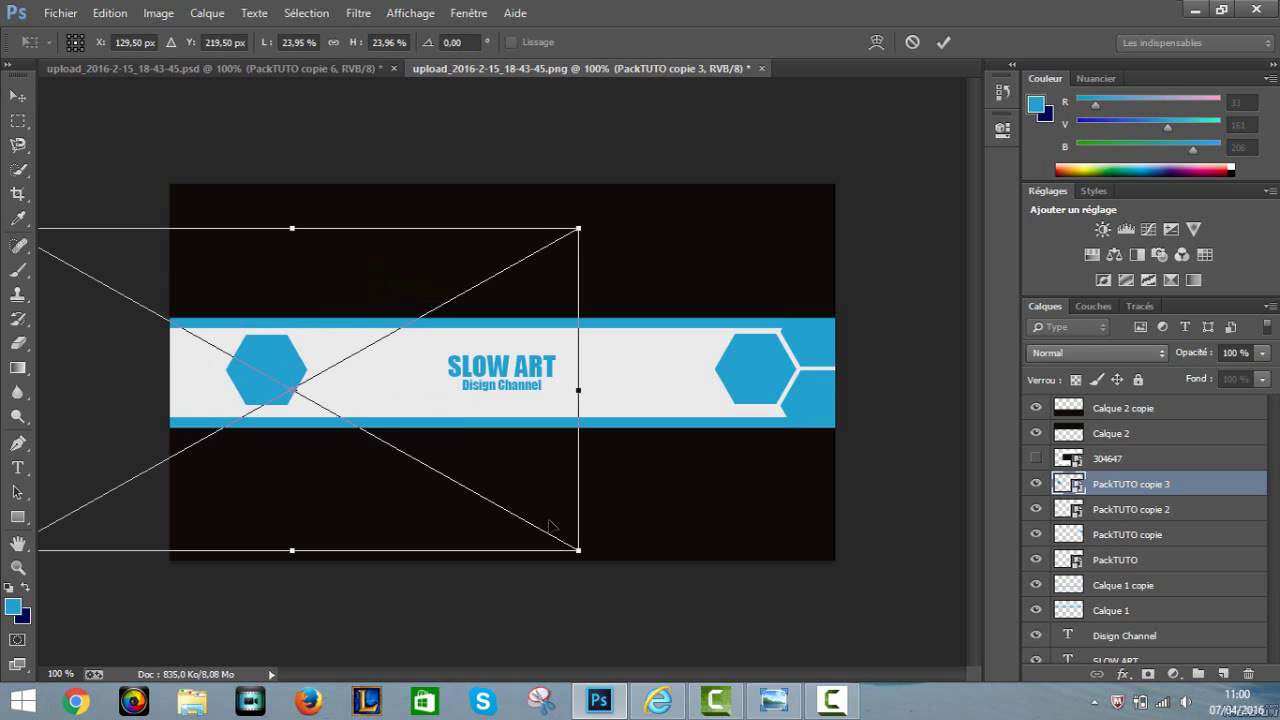
{"action": "left_click_drag", "start_coordinate": [579, 550], "coordinate": [918, 715]}
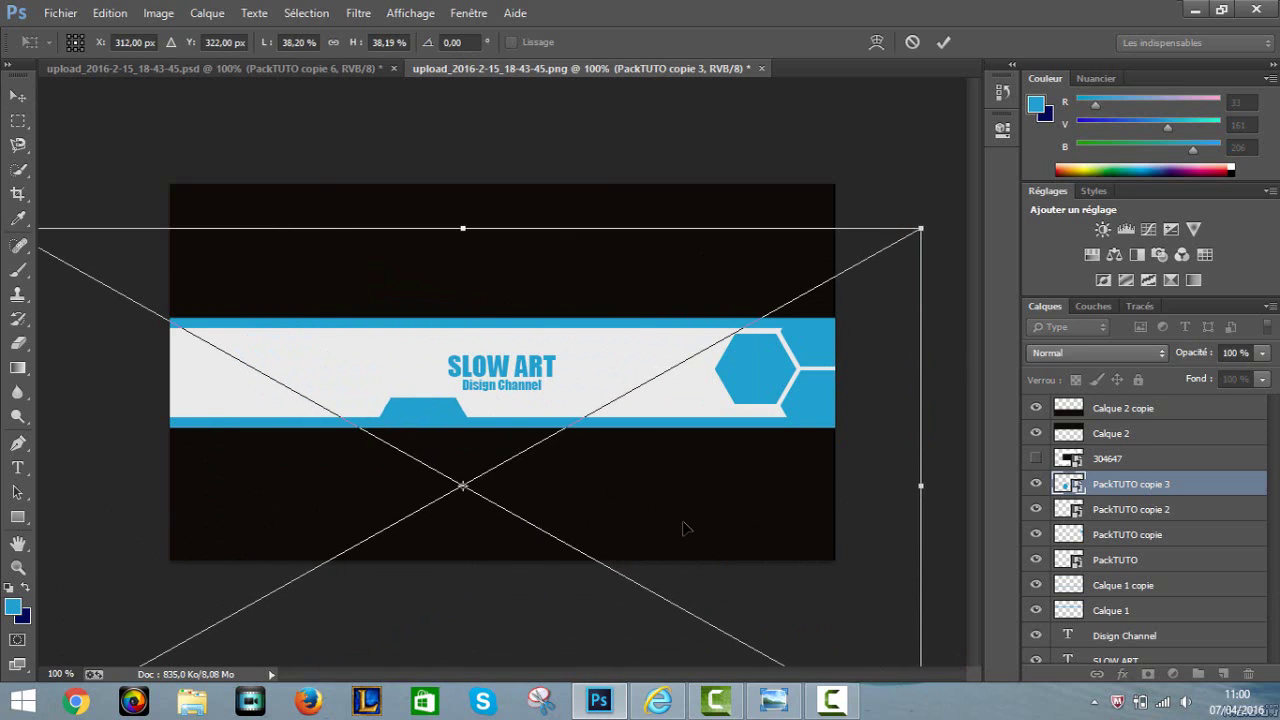
{"action": "left_click_drag", "start_coordinate": [684, 528], "coordinate": [14, 96]}
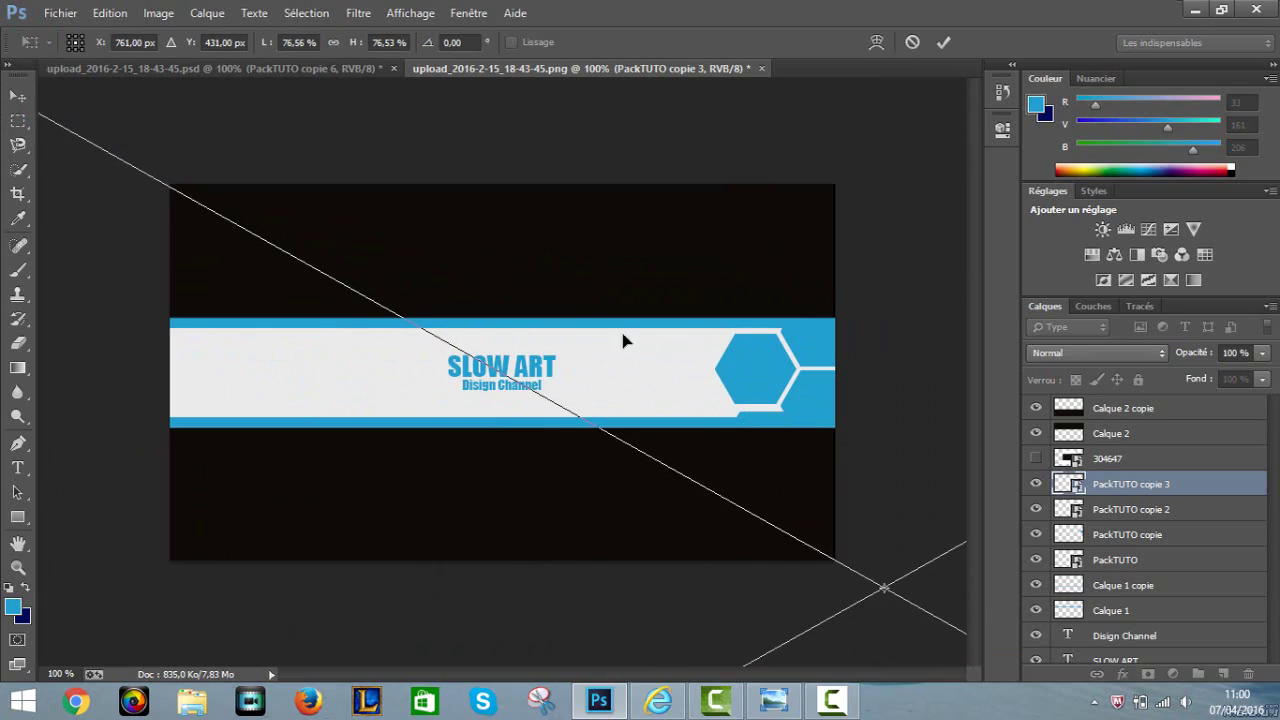
{"action": "left_click_drag", "start_coordinate": [696, 383], "coordinate": [260, 245]}
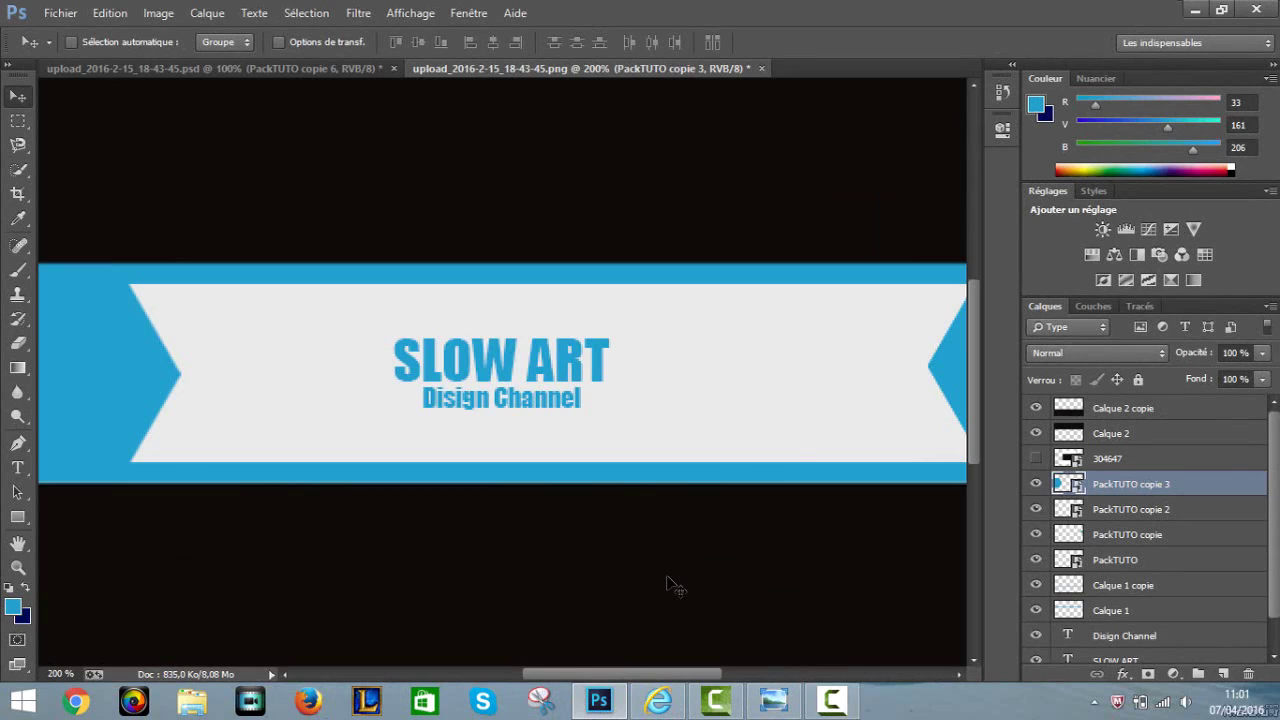
{"action": "key", "text": "ctrl+minus"}
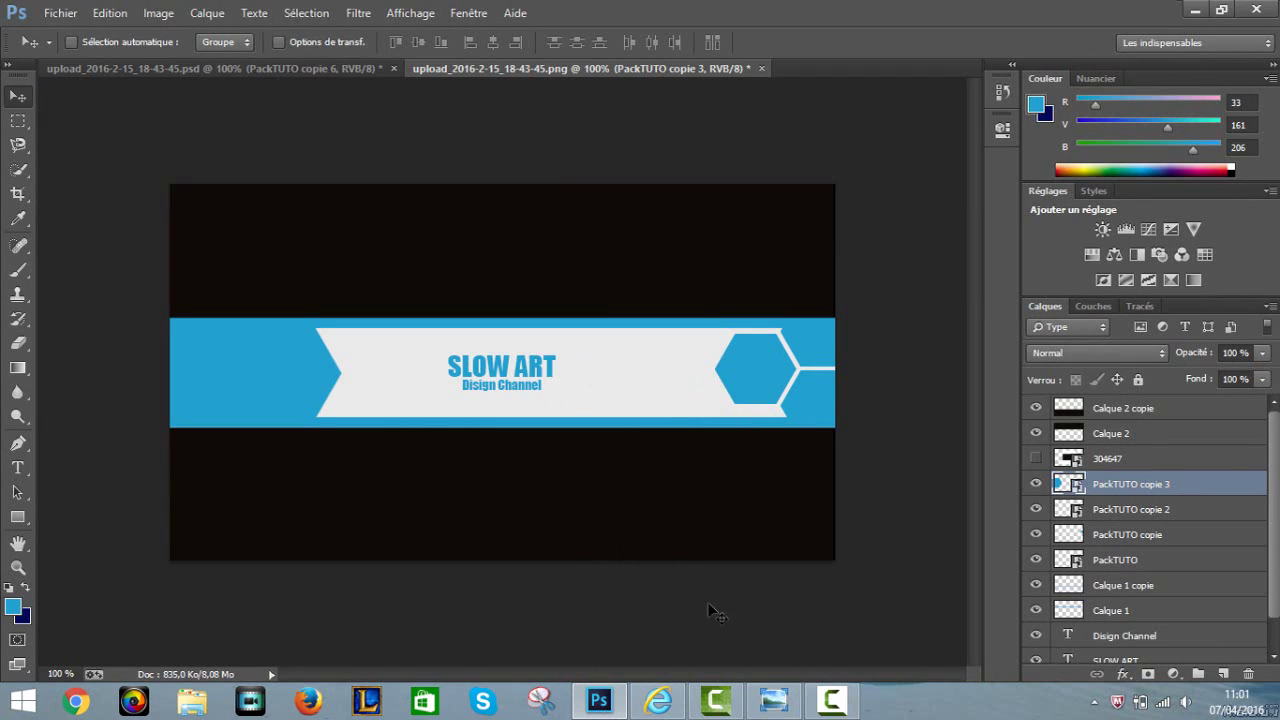
- Check the rendu final reference in the Windows photo viewer, and duplicate the PackTUTO copie 2 layer in Photoshop
{"action": "left_click", "coordinate": [773, 700]}
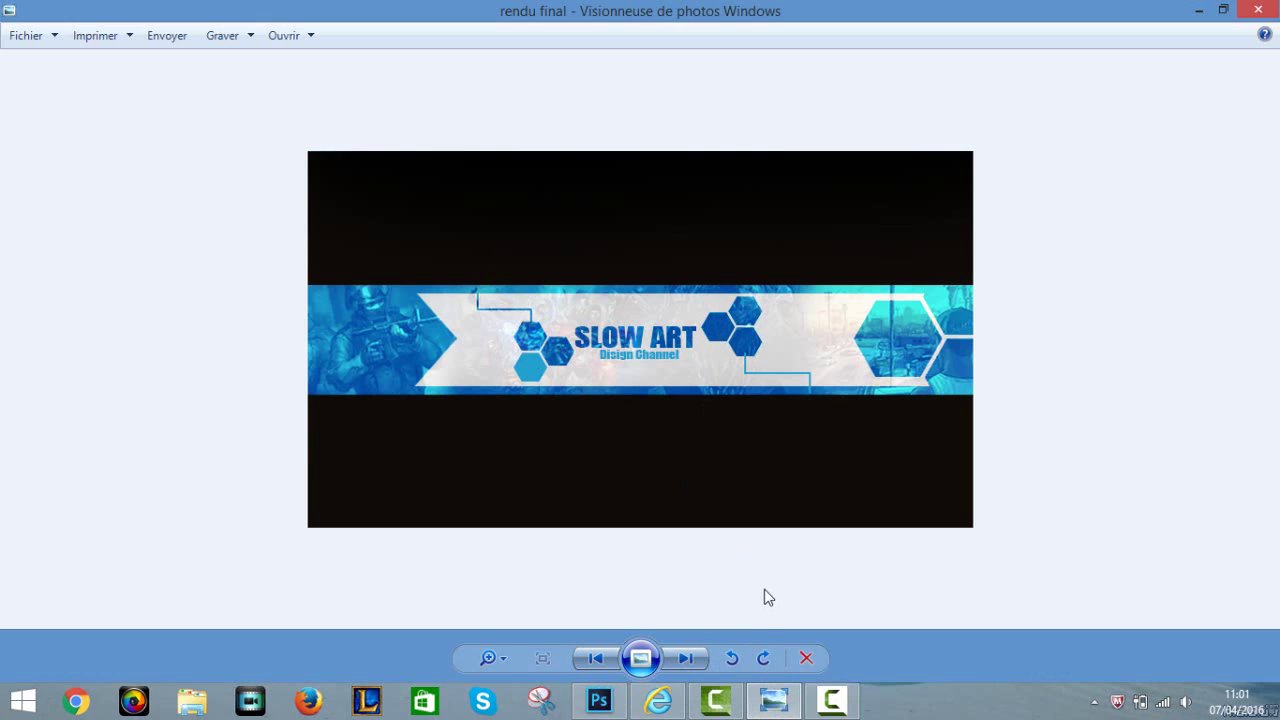
{"action": "left_click", "coordinate": [599, 700]}
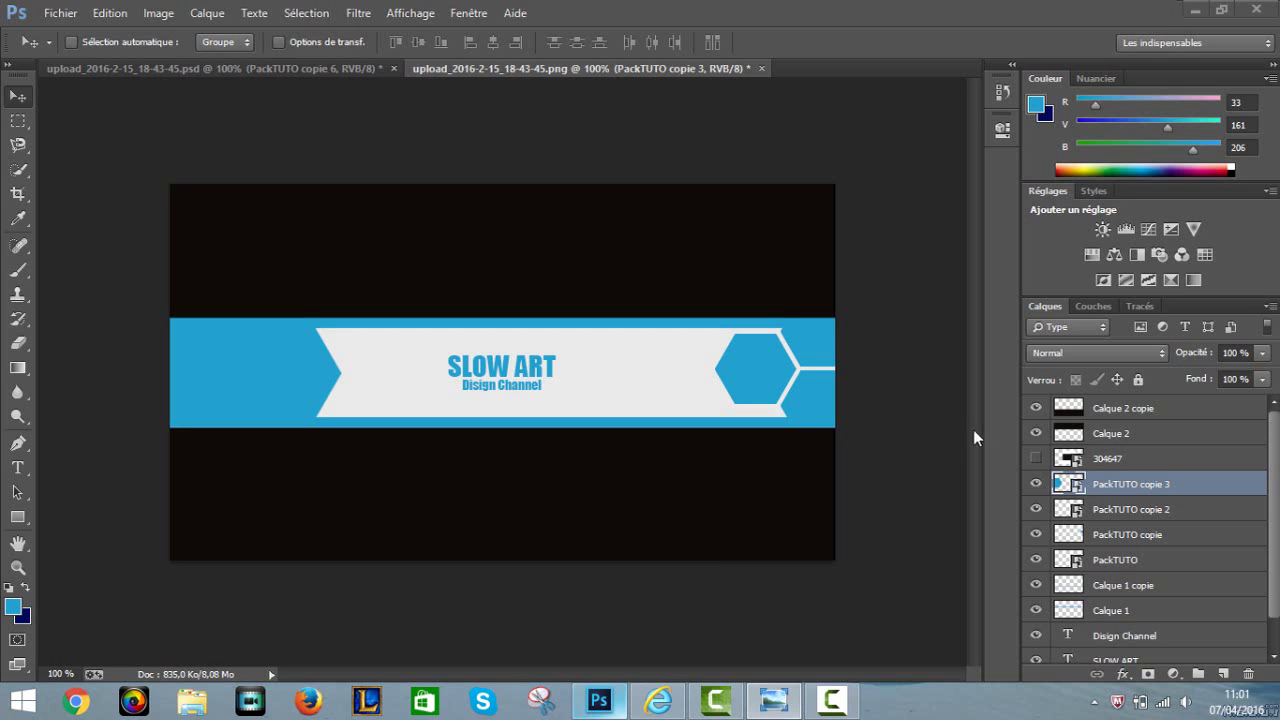
{"action": "right_click", "coordinate": [1200, 509]}
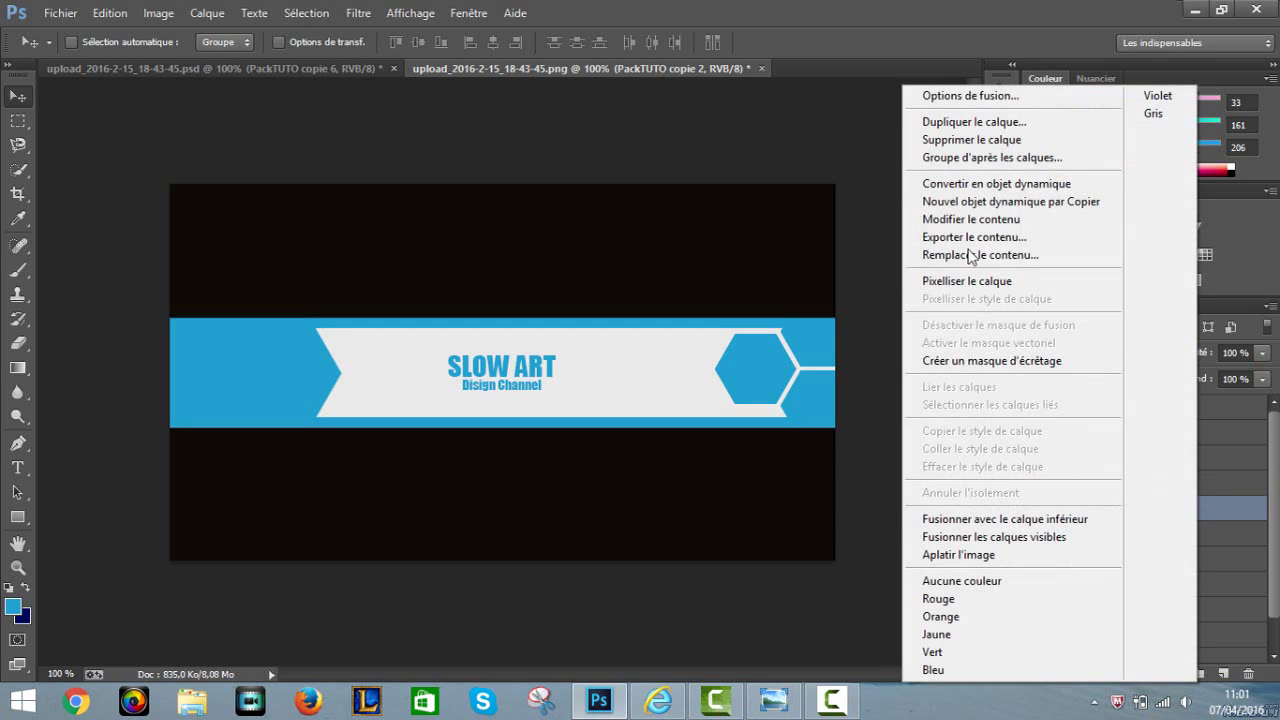
{"action": "left_click", "coordinate": [950, 122]}
{"action": "left_click", "coordinate": [806, 211]}
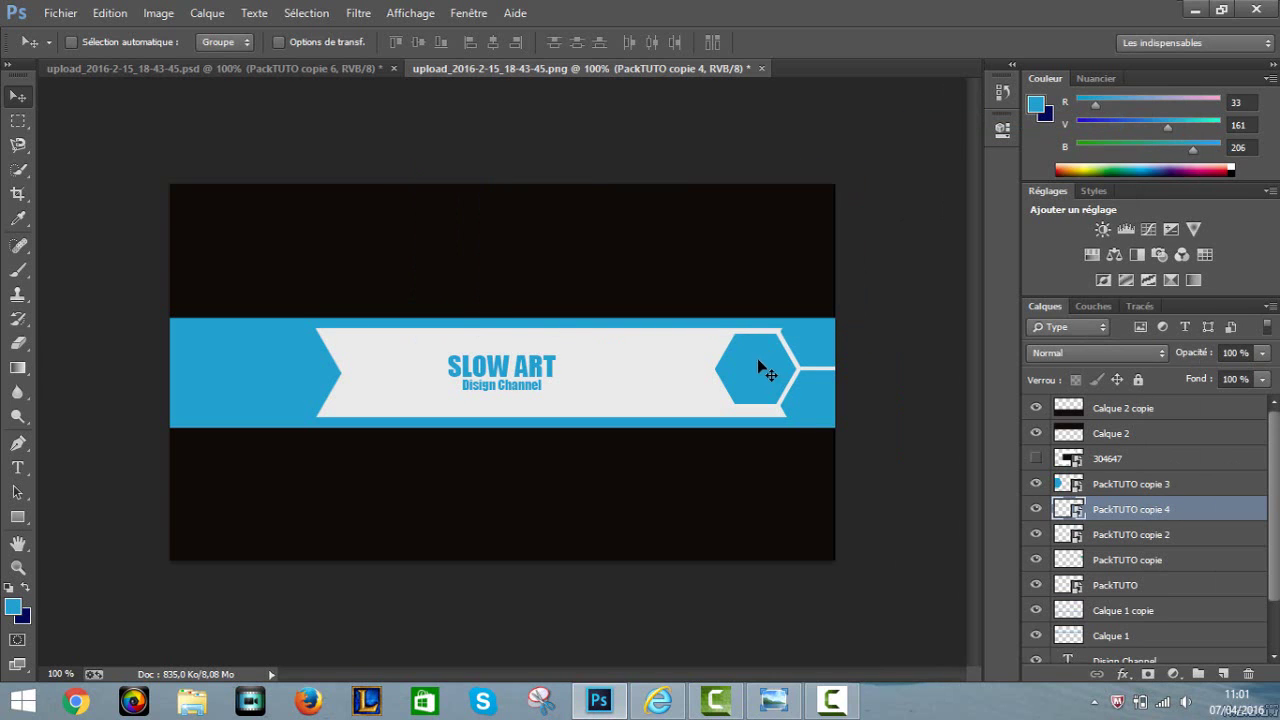
- Shrink the new hexagon copy to about 10.8 %, place it just right of the SLOW ART text at X 449 px, Y 195.5 px, and apply the transform
{"action": "left_click_drag", "start_coordinate": [757, 357], "coordinate": [650, 360]}
{"action": "key", "text": "ctrl+t"}
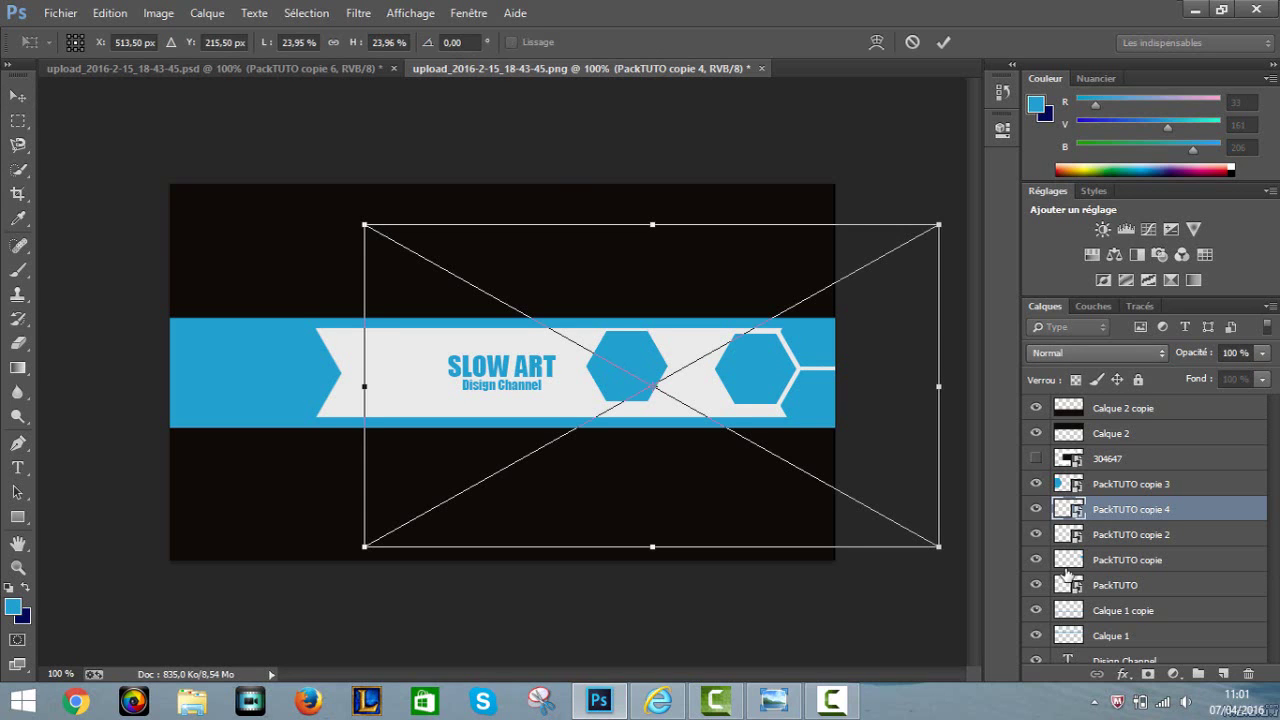
{"action": "left_click_drag", "start_coordinate": [889, 516], "coordinate": [744, 420]}
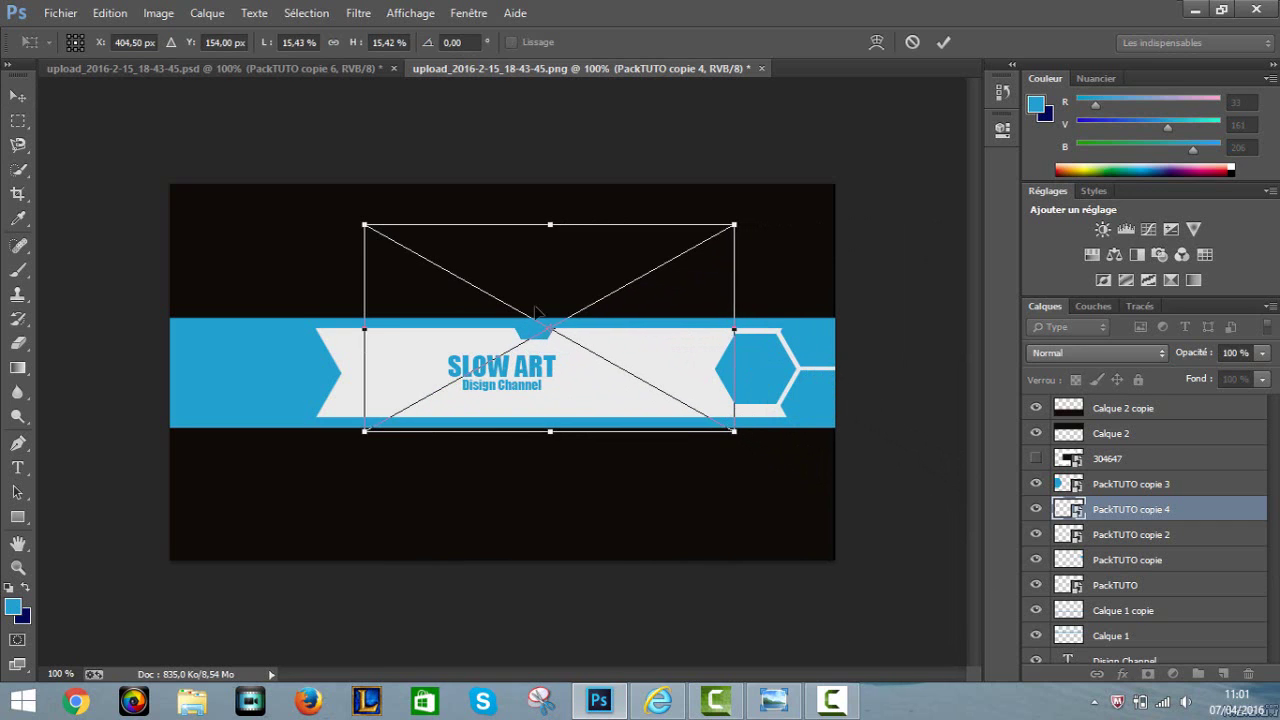
{"action": "left_click_drag", "start_coordinate": [603, 398], "coordinate": [642, 421]}
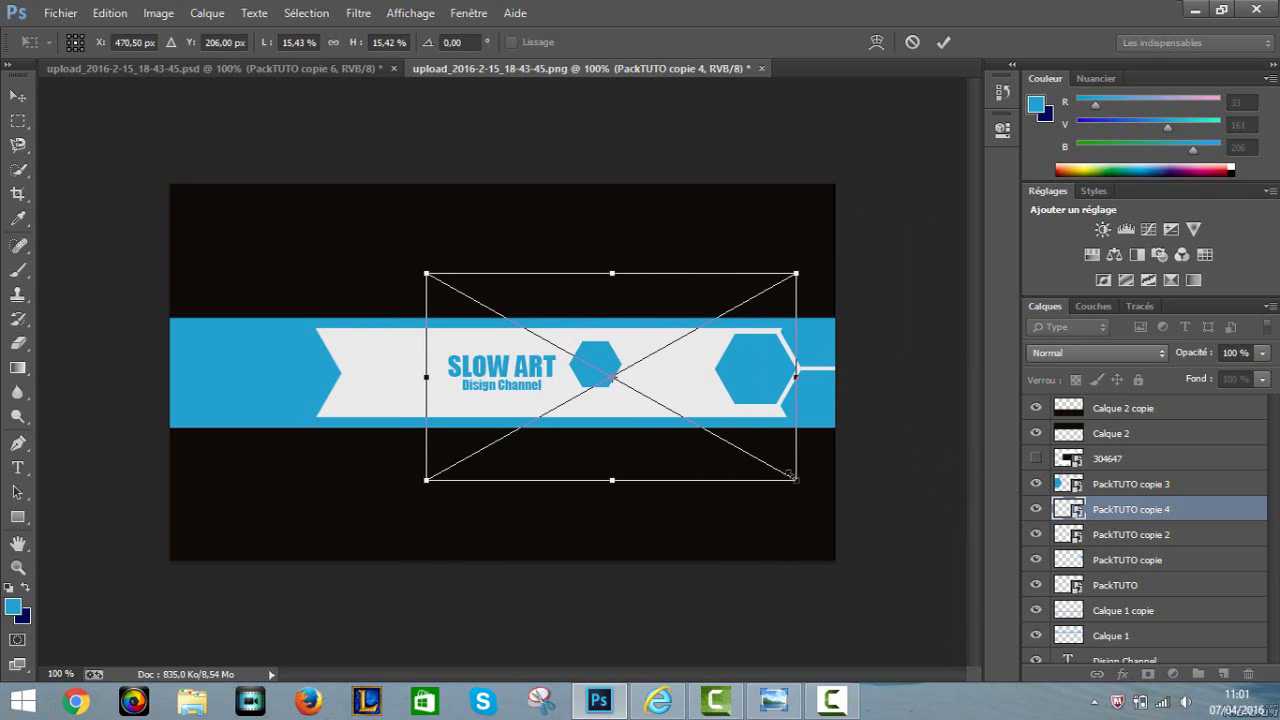
{"action": "left_click_drag", "start_coordinate": [791, 477], "coordinate": [704, 429]}
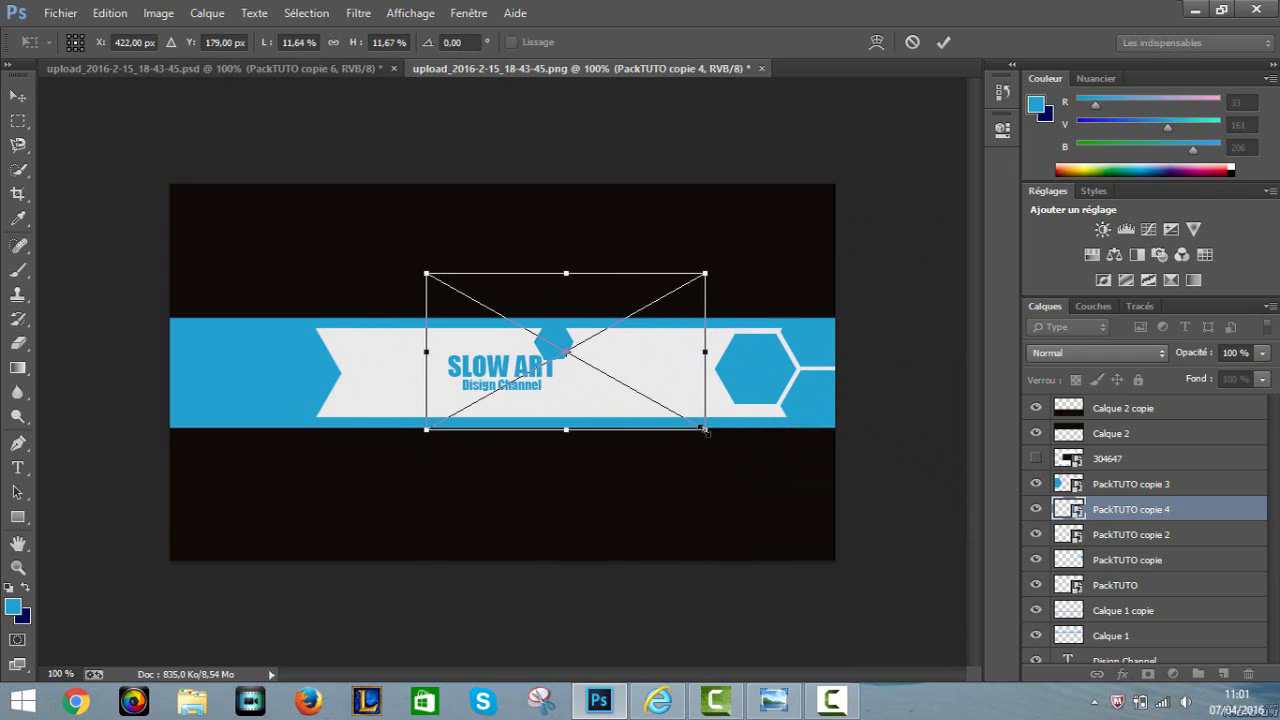
{"action": "left_click_drag", "start_coordinate": [589, 398], "coordinate": [619, 414]}
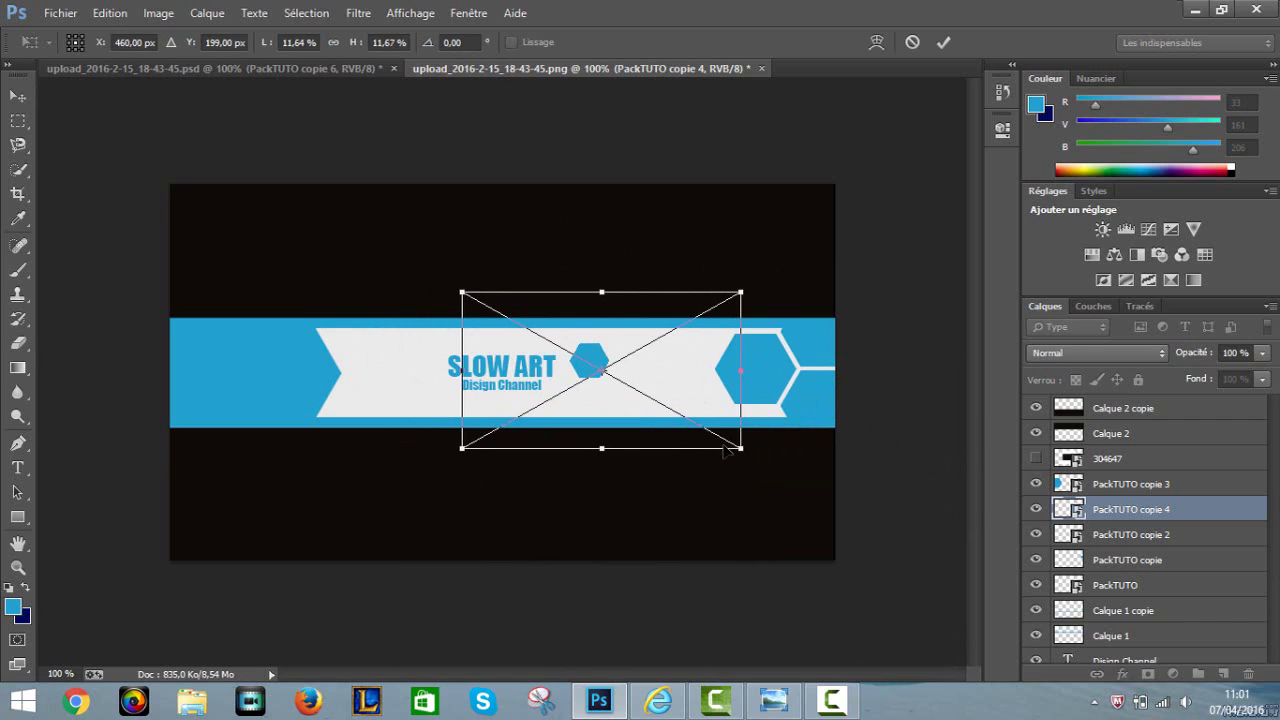
{"action": "left_click_drag", "start_coordinate": [716, 438], "coordinate": [697, 433]}
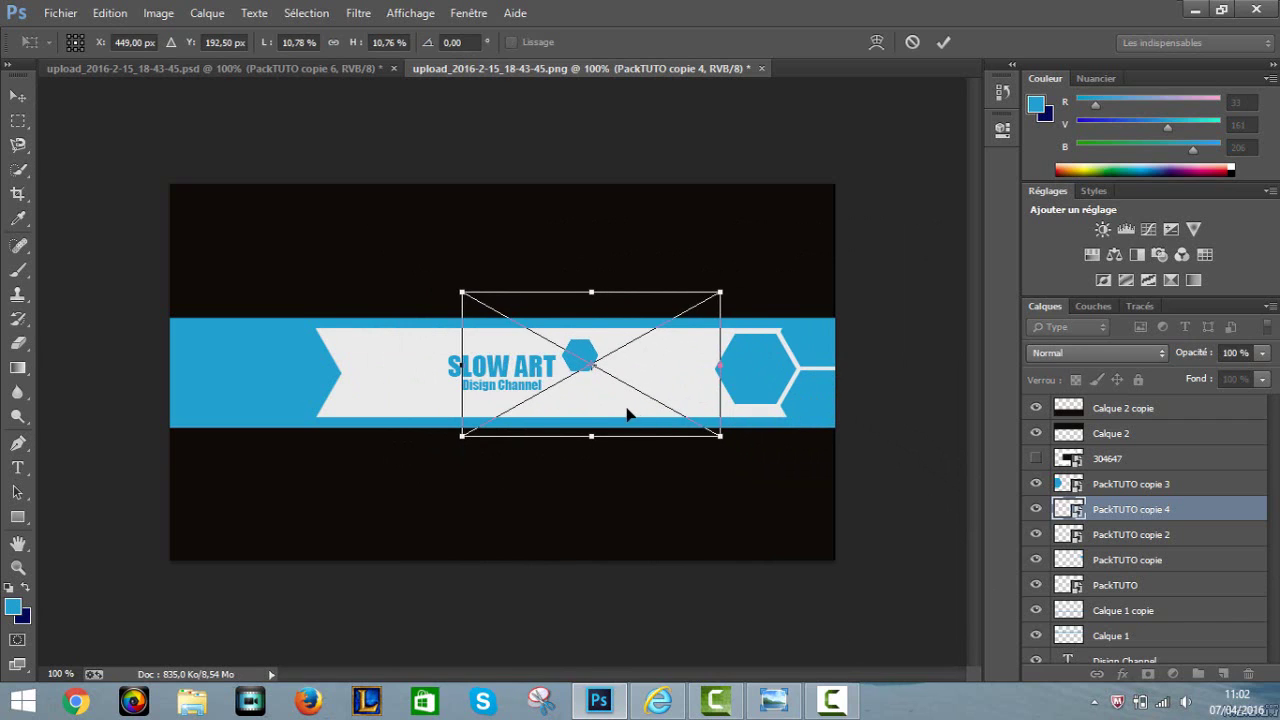
{"action": "left_click_drag", "start_coordinate": [626, 411], "coordinate": [629, 415]}
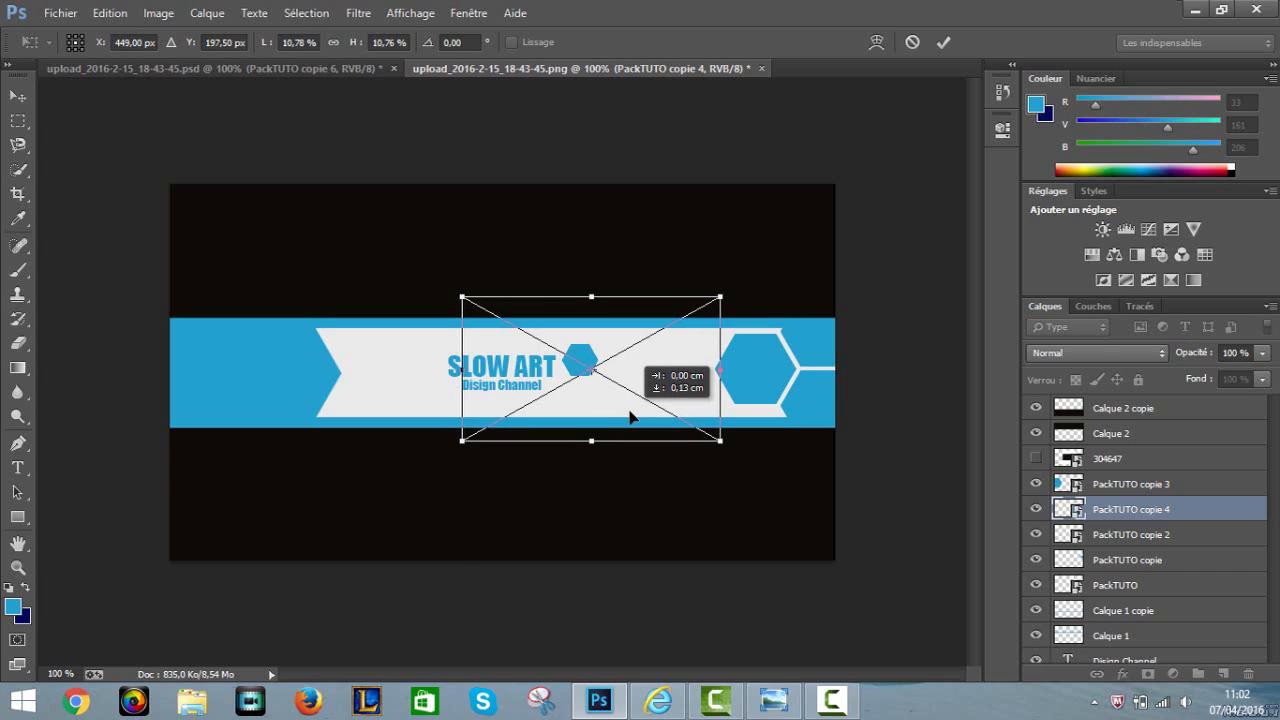
{"action": "left_click_drag", "start_coordinate": [630, 416], "coordinate": [630, 415]}
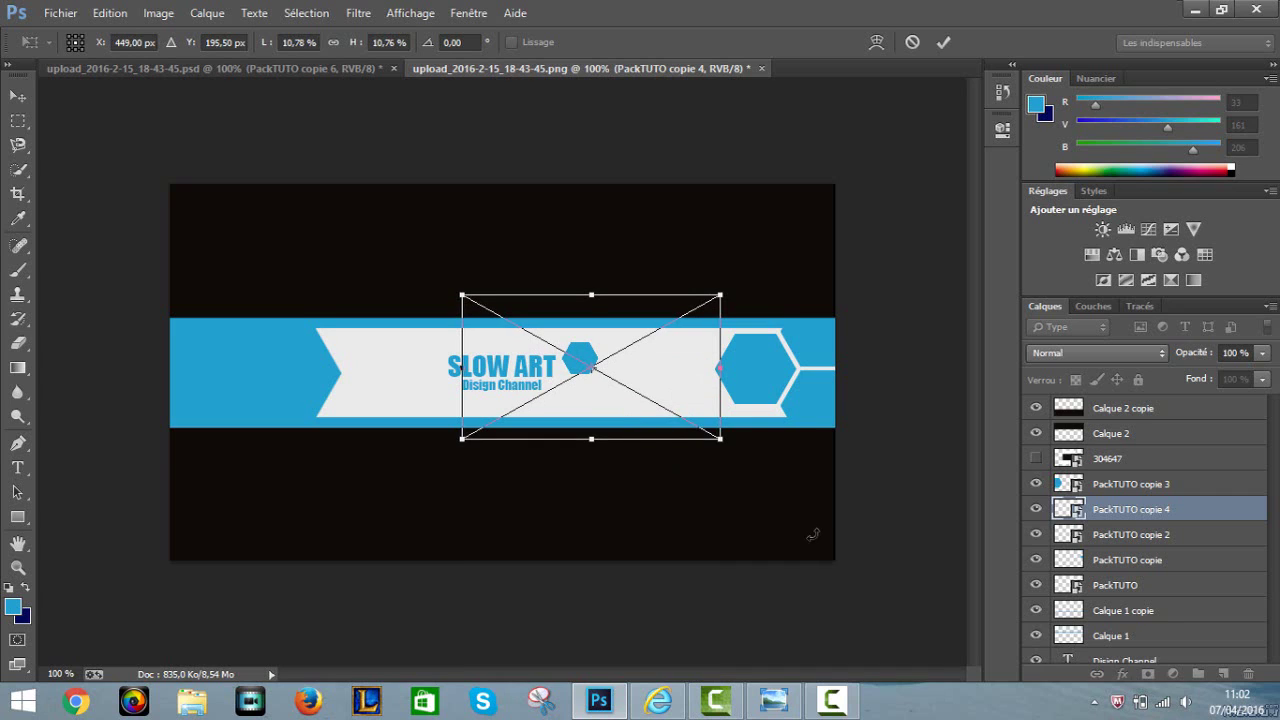
{"action": "key", "text": "Return"}
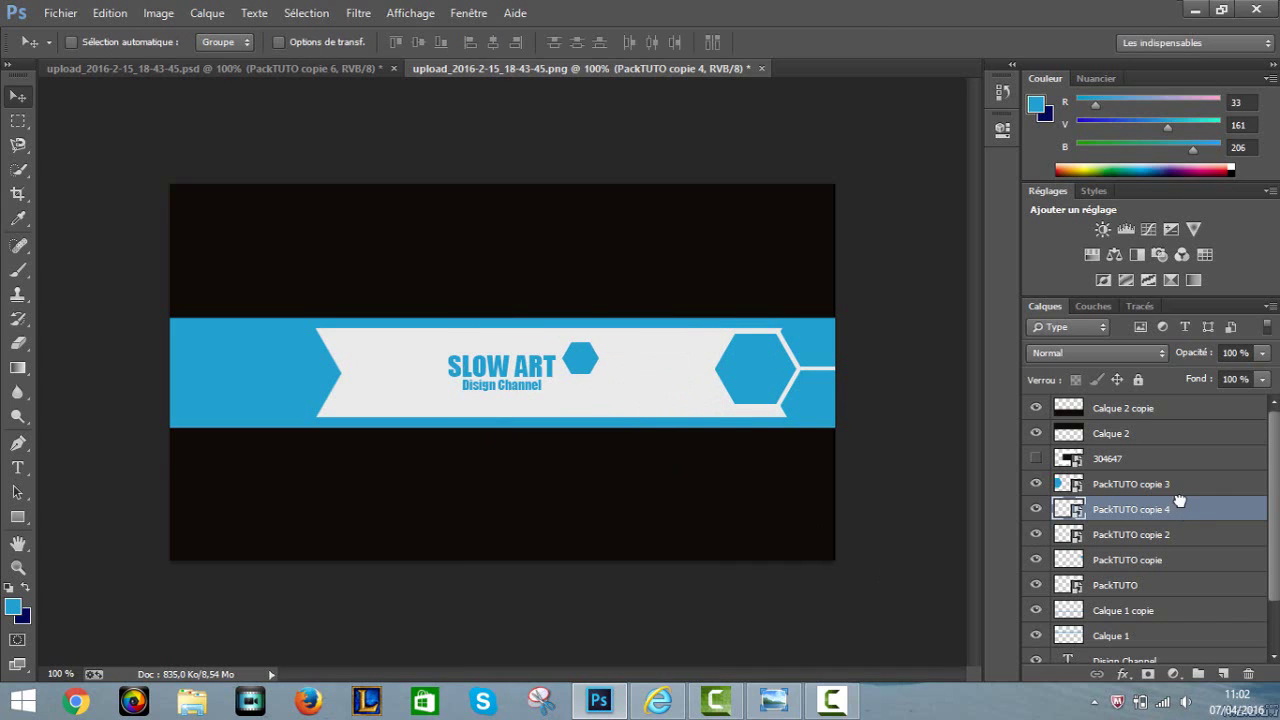
- Bring the PackTUTO copie 4 layer to the top of the layer stack and duplicate it as PackTUTO copie 5
{"action": "left_click_drag", "start_coordinate": [1180, 501], "coordinate": [1170, 408]}
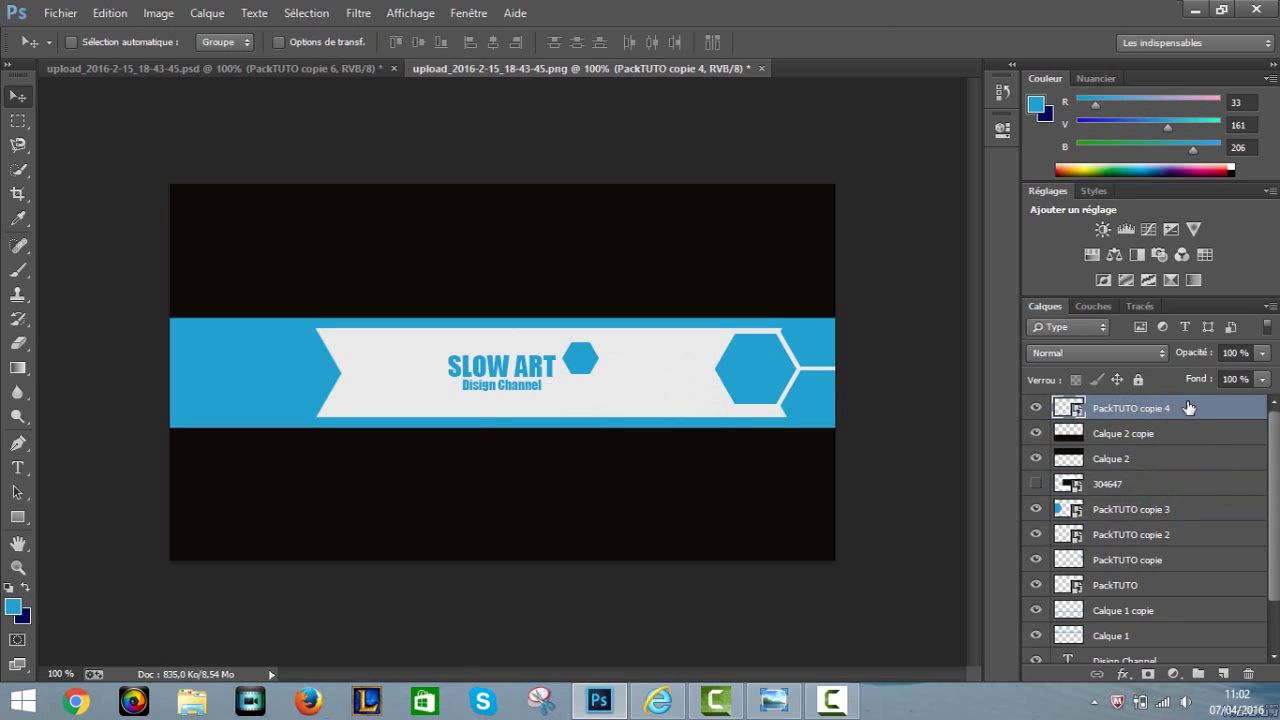
{"action": "right_click", "coordinate": [1184, 405]}
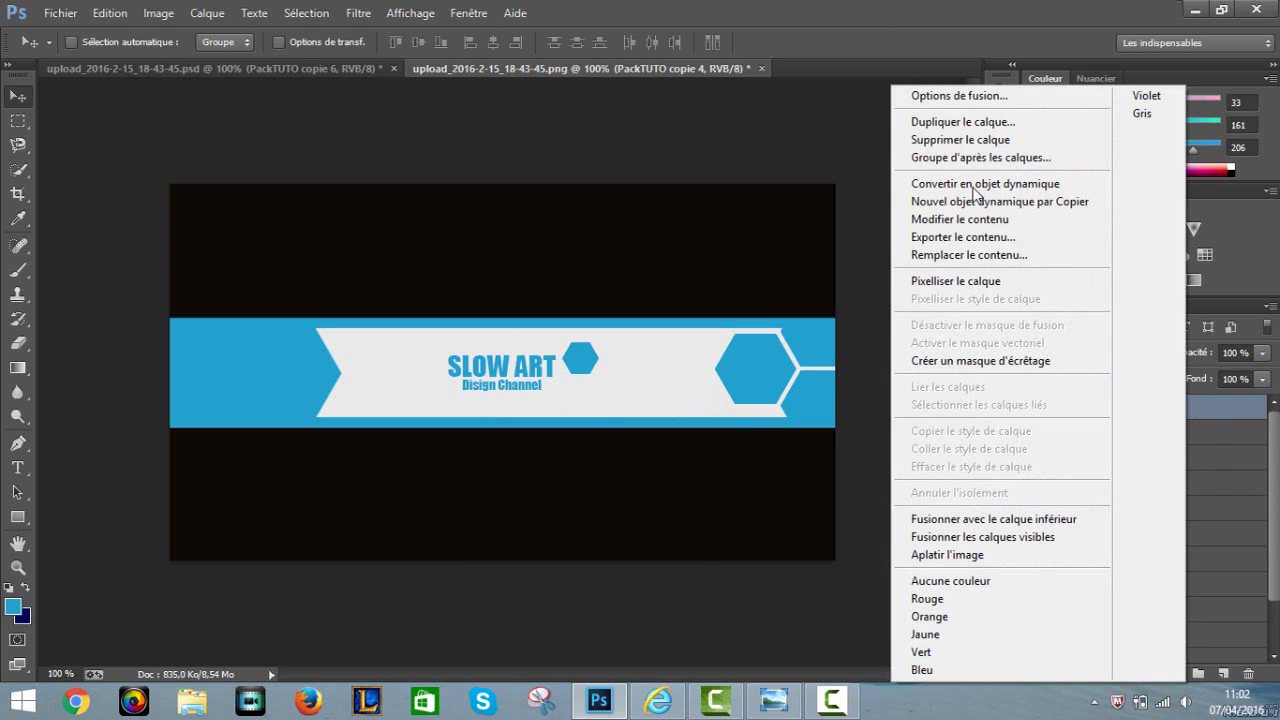
{"action": "left_click", "coordinate": [965, 124]}
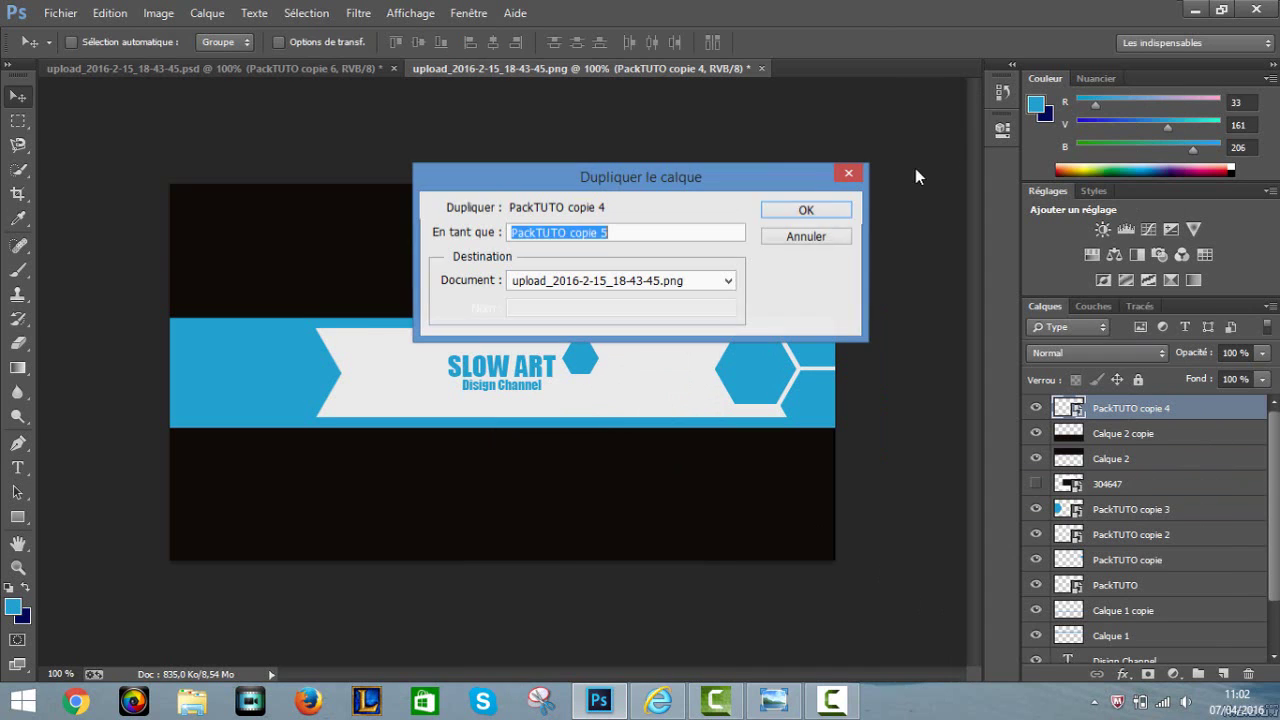
{"action": "left_click", "coordinate": [795, 240]}
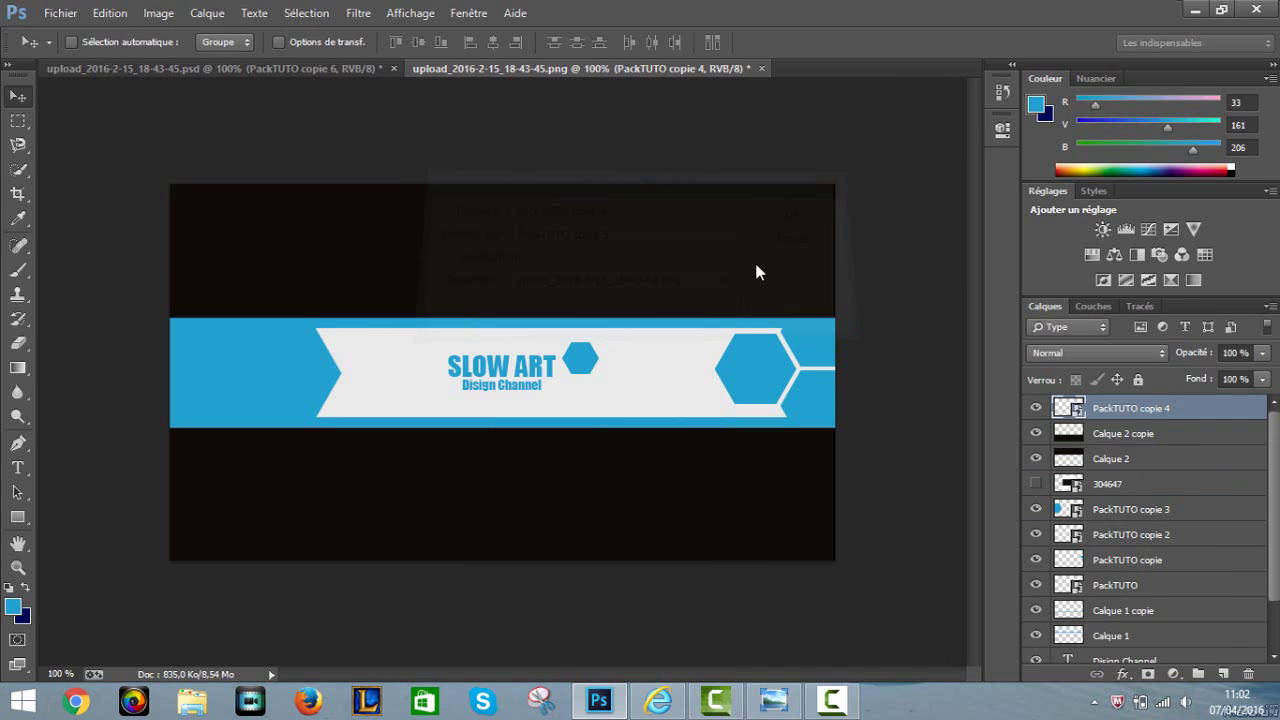
- Move the new hexagon copy to the upper-right side of the small hexagon beside the SLOW ART text
{"action": "left_click_drag", "start_coordinate": [584, 360], "coordinate": [624, 341]}
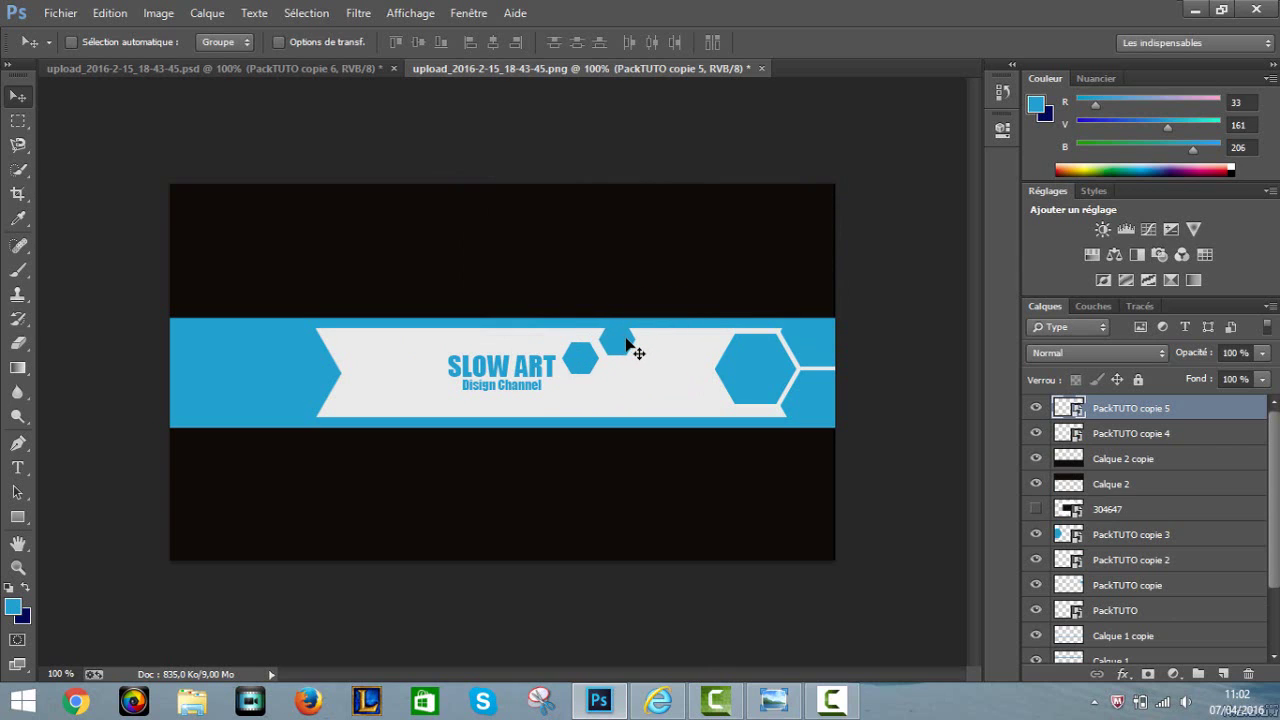
{"action": "key", "text": "ctrl+plus"}
{"action": "key", "text": "ctrl+plus"}
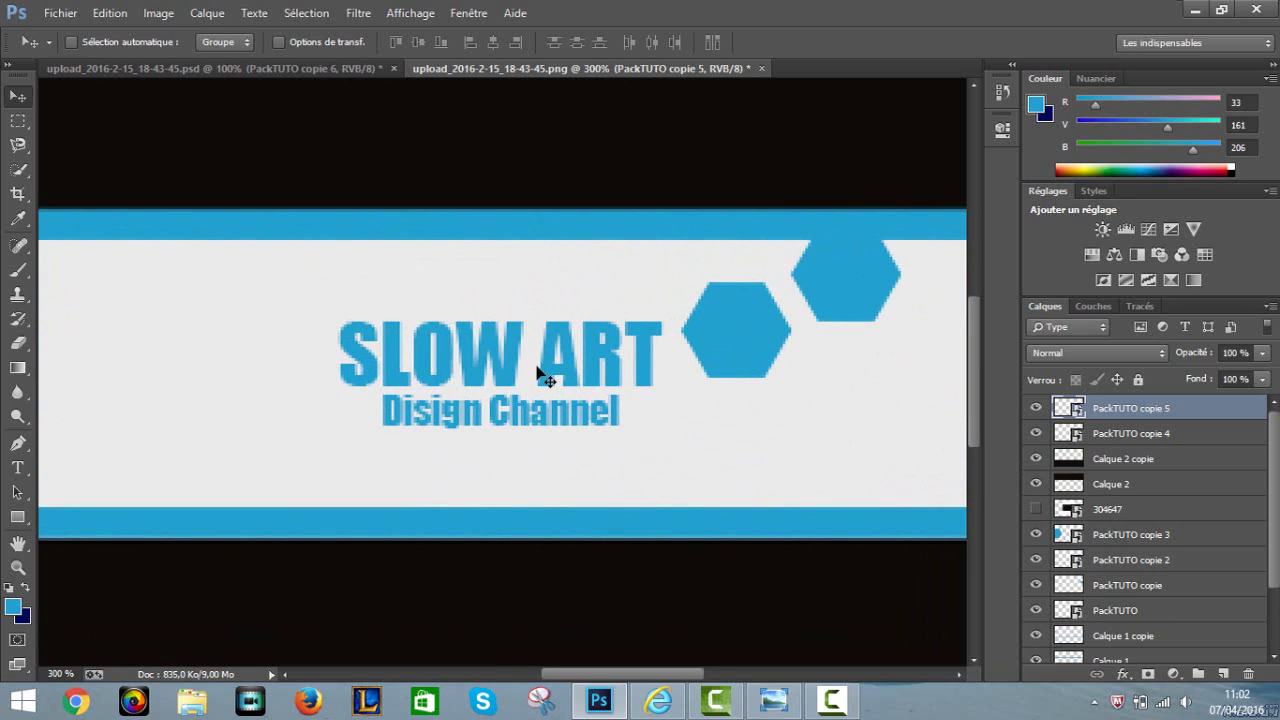
{"action": "left_click_drag", "start_coordinate": [684, 676], "coordinate": [723, 678]}
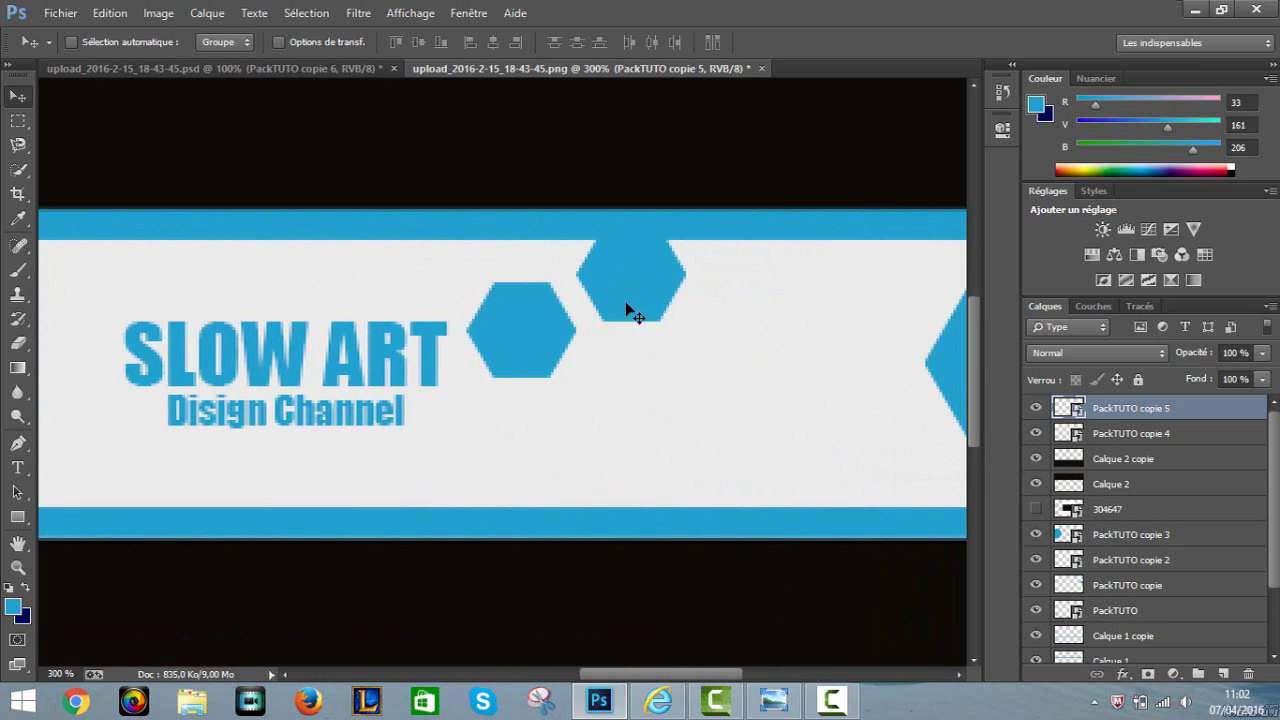
{"action": "left_click_drag", "start_coordinate": [626, 306], "coordinate": [626, 303]}
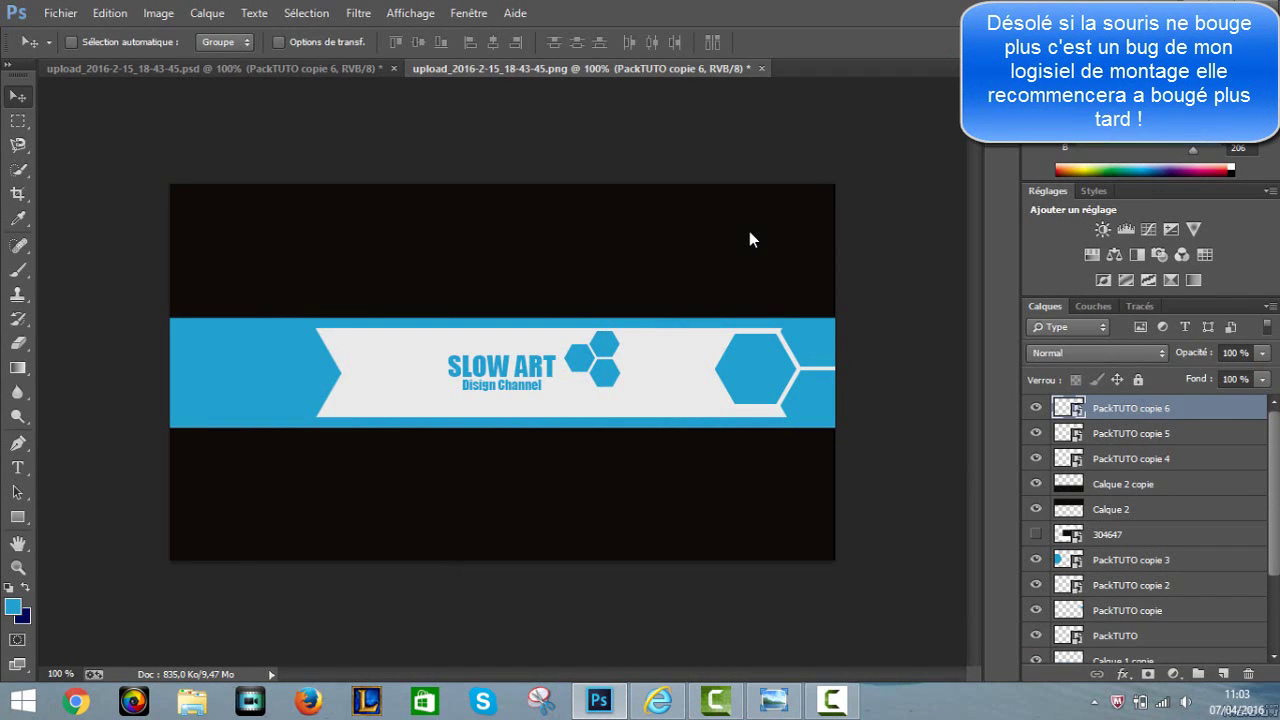
- Check the rendu final reference in the Windows photo viewer, and return to Photoshop
{"action": "left_click", "coordinate": [773, 700]}
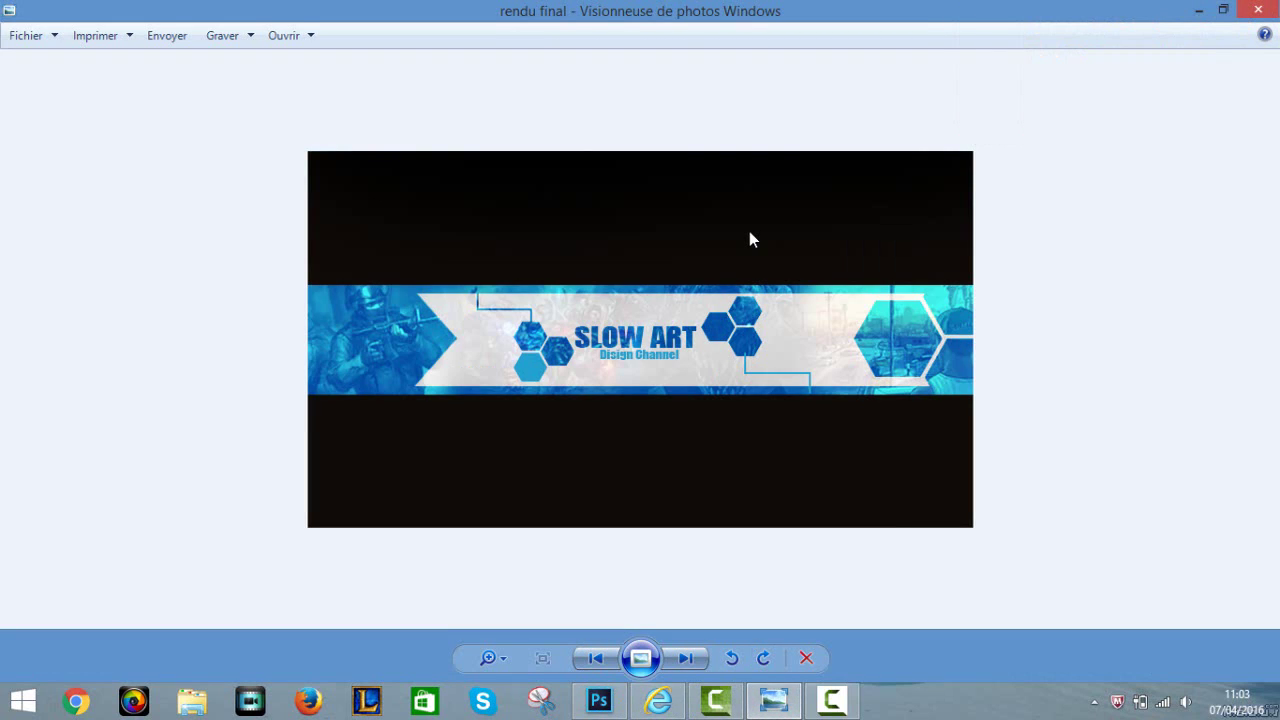
{"action": "left_click", "coordinate": [773, 700]}
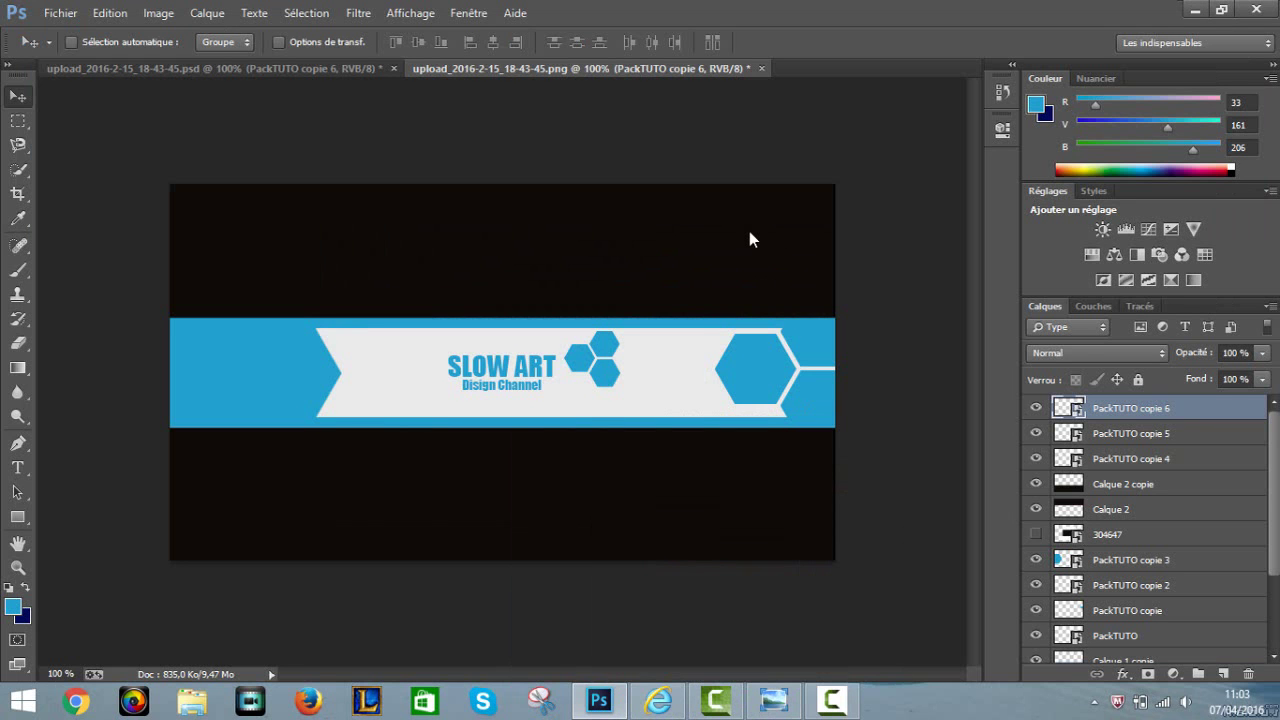
{"action": "key", "text": "m"}
{"action": "left_click", "coordinate": [18, 121]}
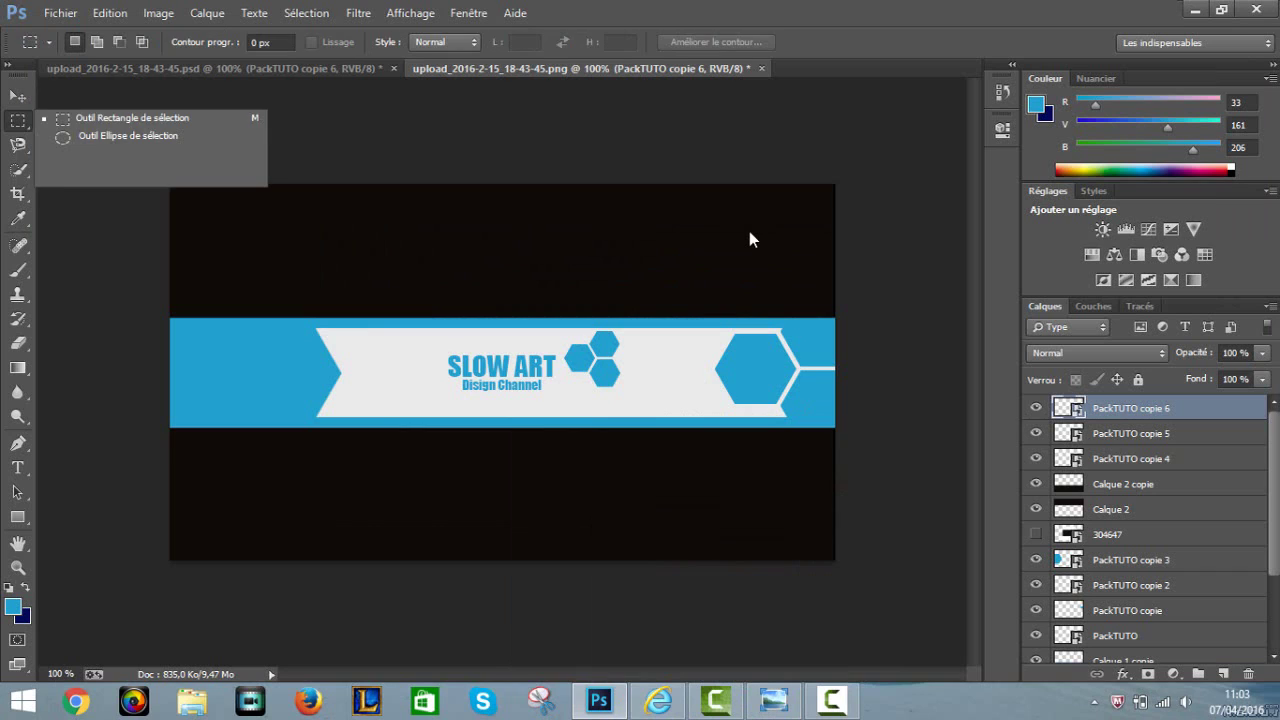
{"action": "left_click", "coordinate": [132, 118]}
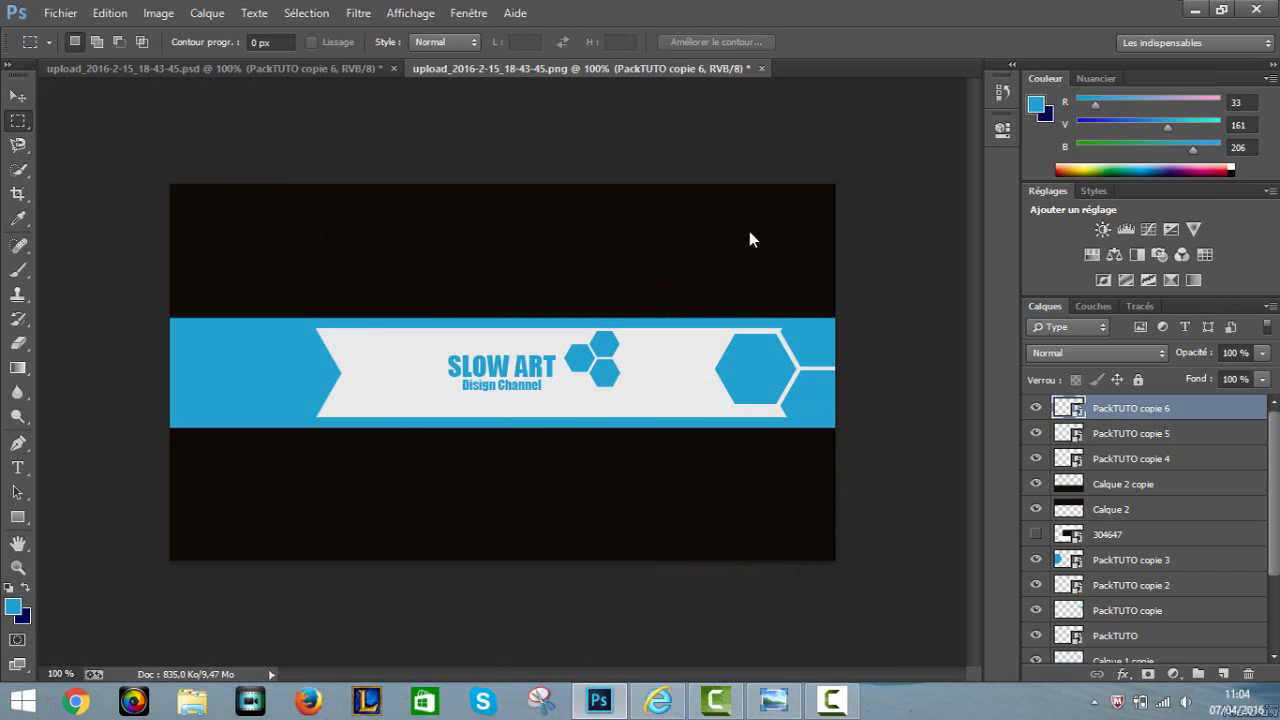
{"action": "left_click_drag", "start_coordinate": [244, 222], "coordinate": [329, 228]}
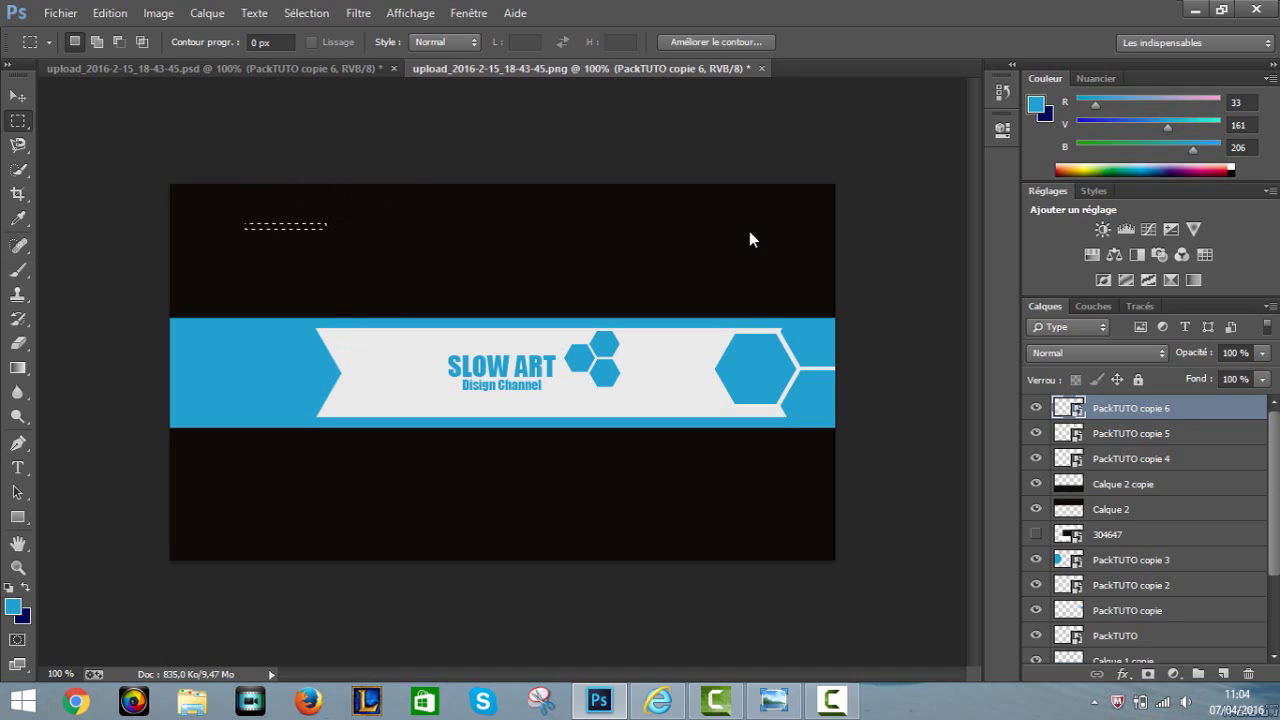
{"action": "left_click", "coordinate": [13, 606]}
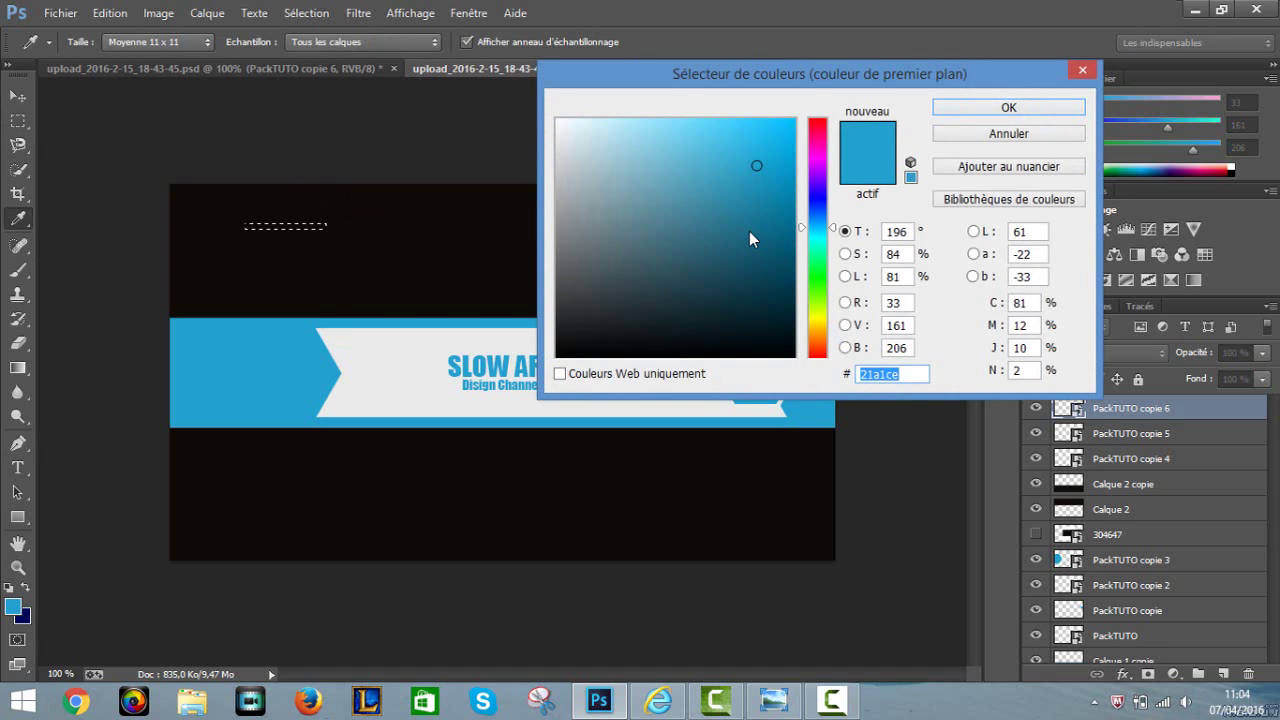
{"action": "key", "text": "Return"}
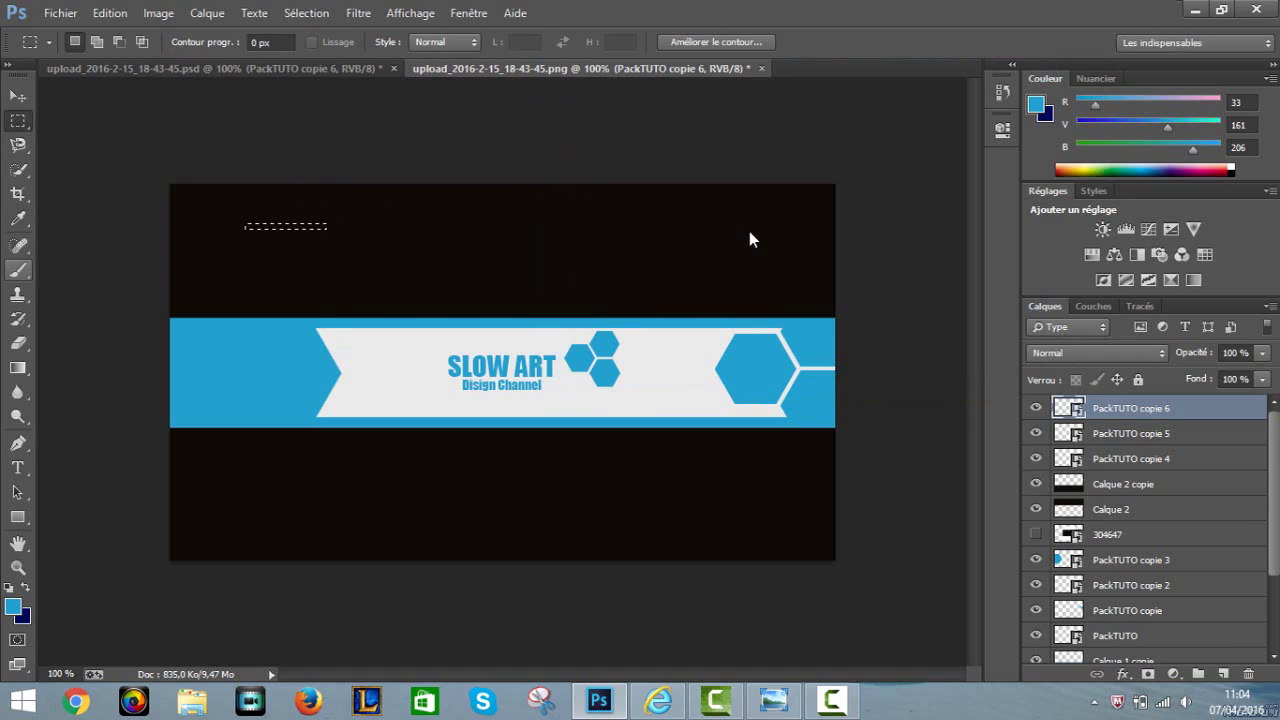
{"action": "key", "text": "b"}
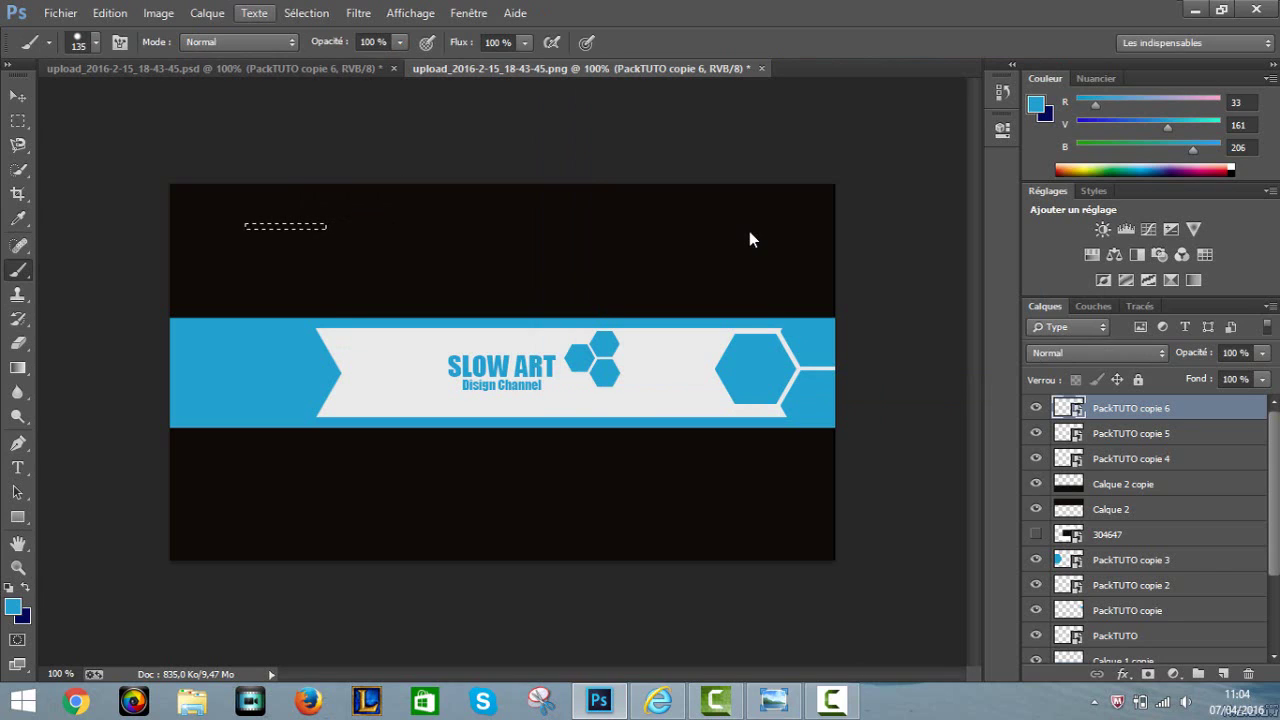
{"action": "left_click", "coordinate": [306, 12]}
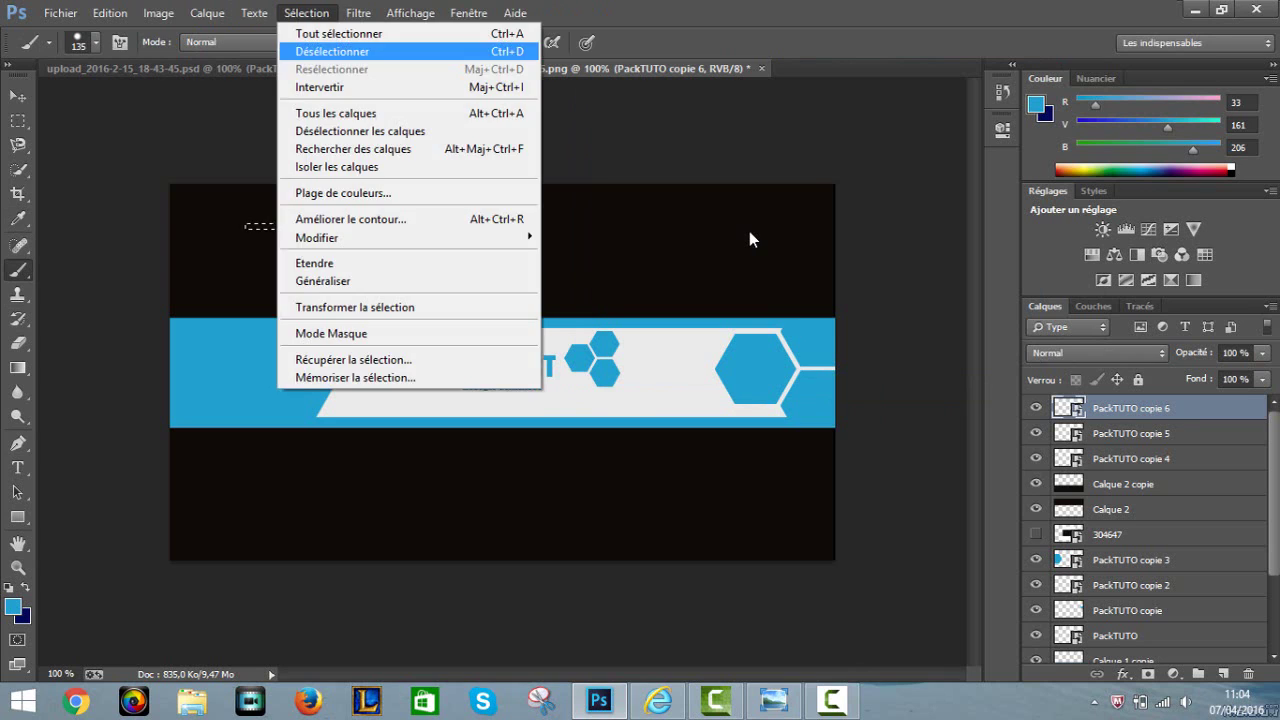
{"action": "left_click", "coordinate": [330, 50]}
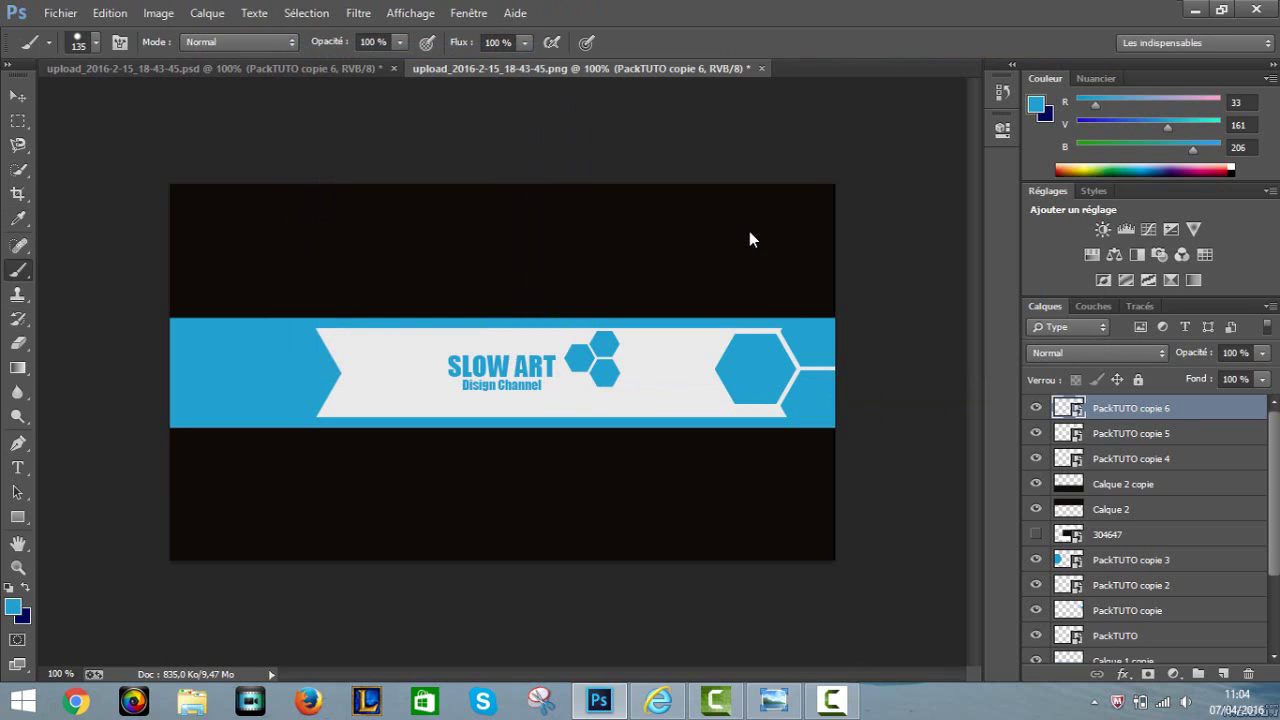
- On a new layer, create a thin horizontal bar filled with the blue foreground colour in the upper black area, and deselect it
{"action": "left_click", "coordinate": [1223, 674]}
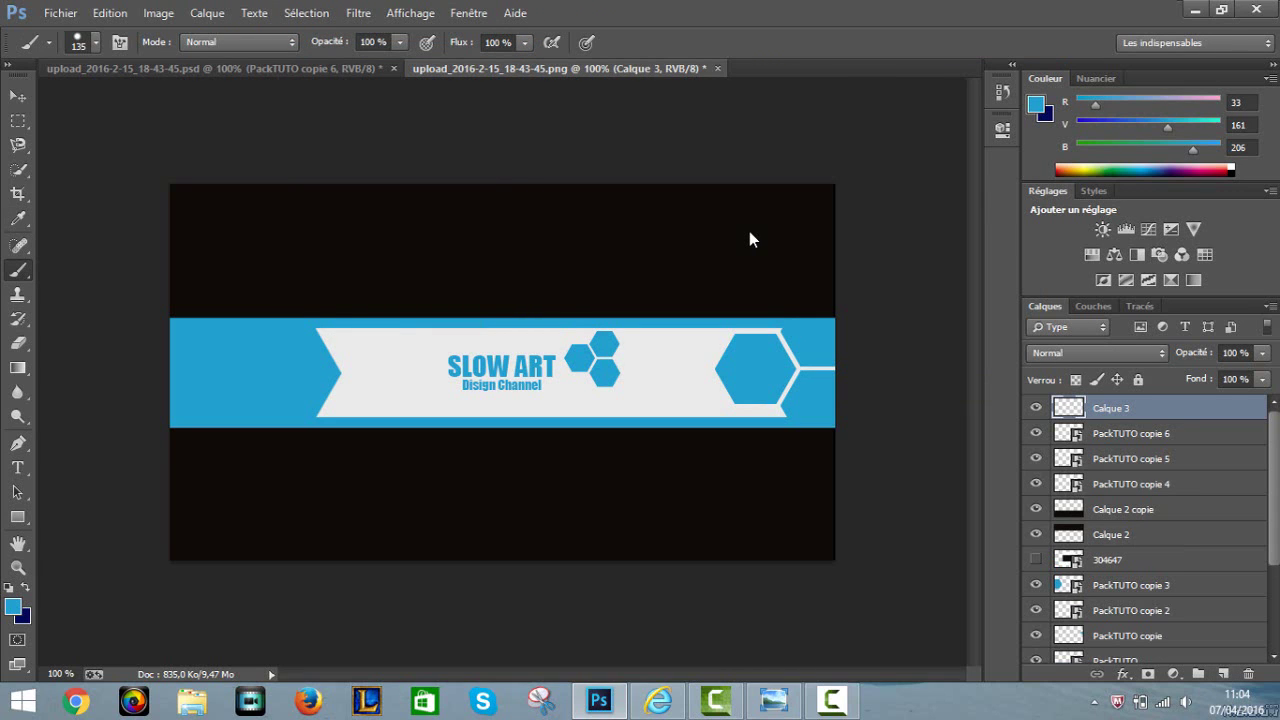
{"action": "left_click", "coordinate": [18, 120]}
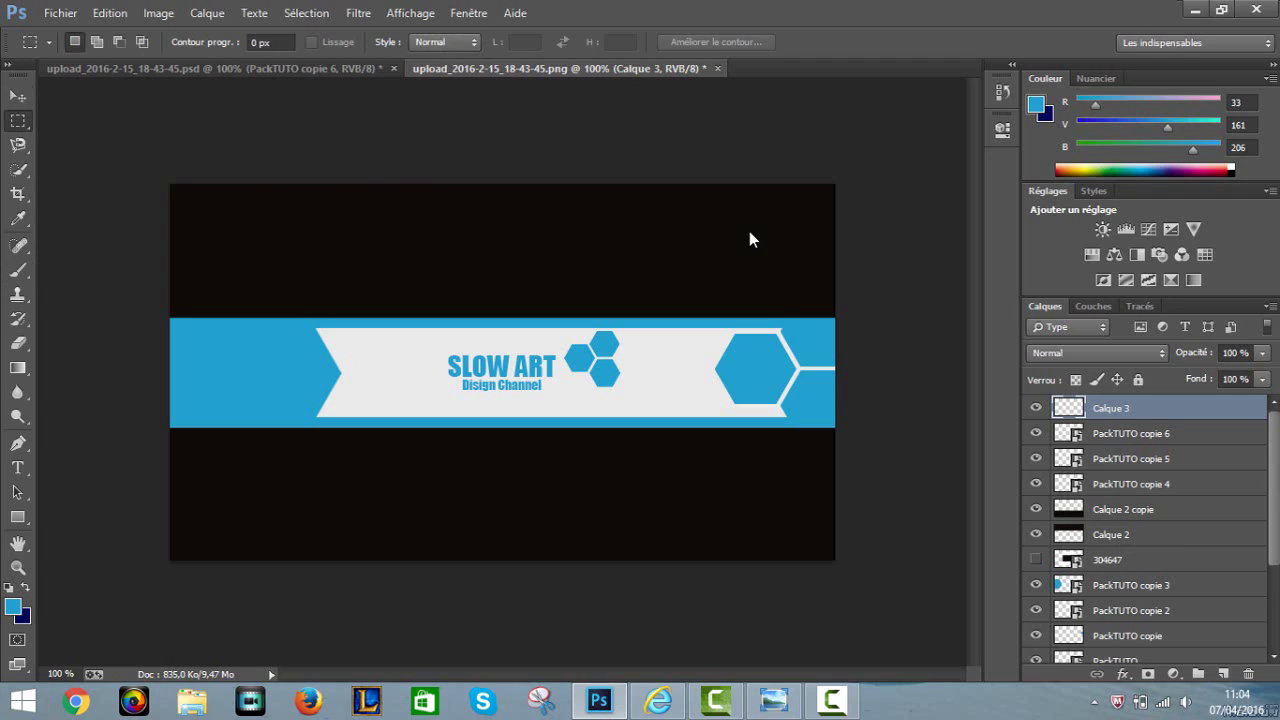
{"action": "left_click_drag", "start_coordinate": [245, 212], "coordinate": [337, 219]}
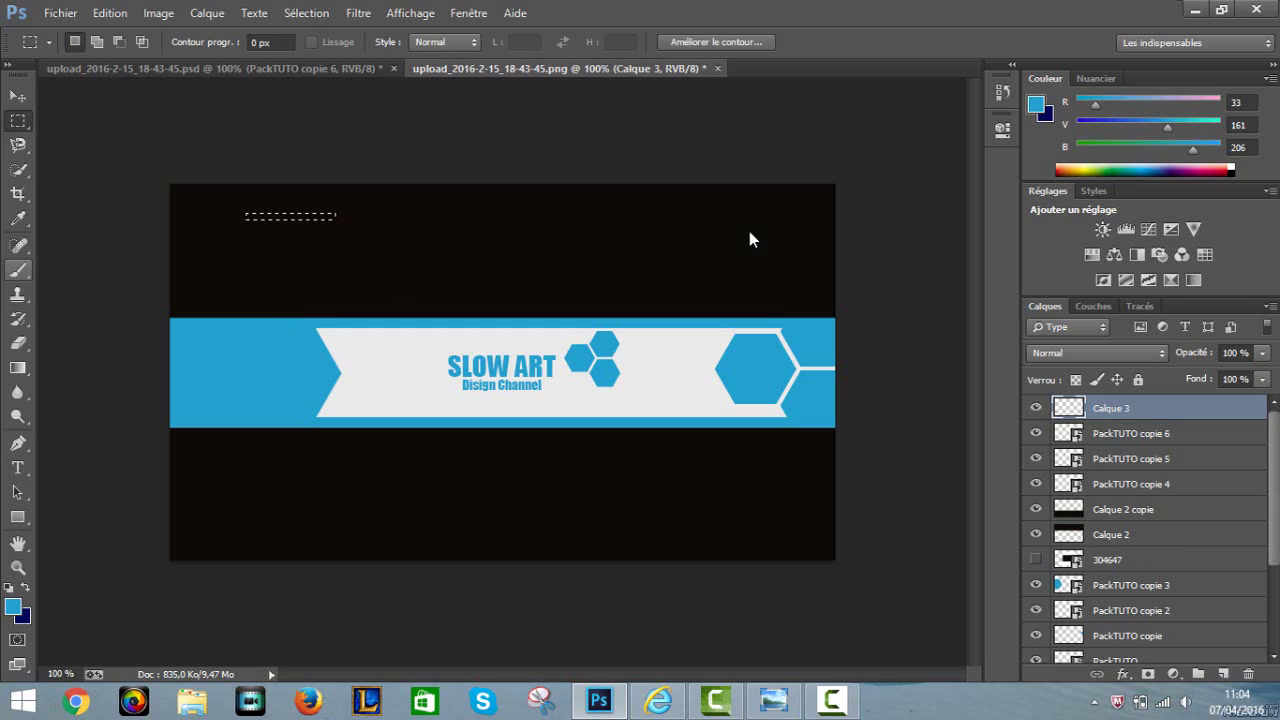
{"action": "key", "text": "b"}
{"action": "key", "text": "alt+BackSpace"}
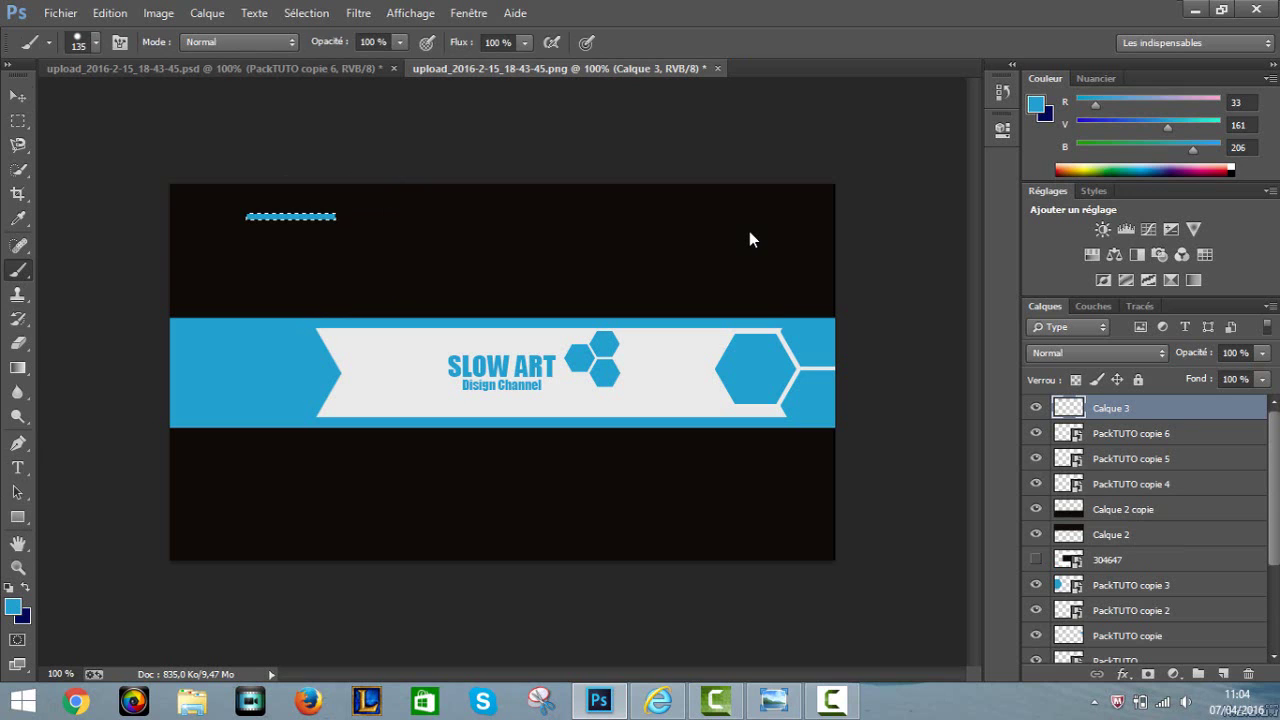
{"action": "key", "text": "alt+s"}
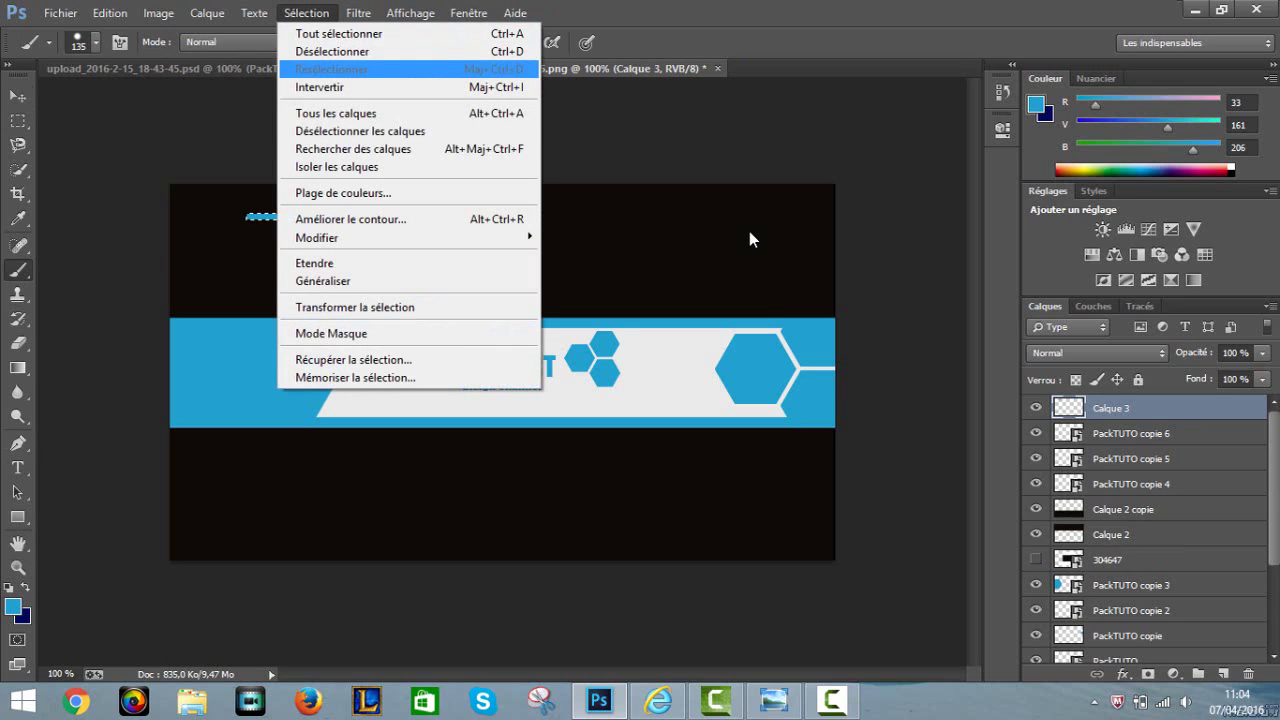
{"action": "key", "text": "ctrl+d"}
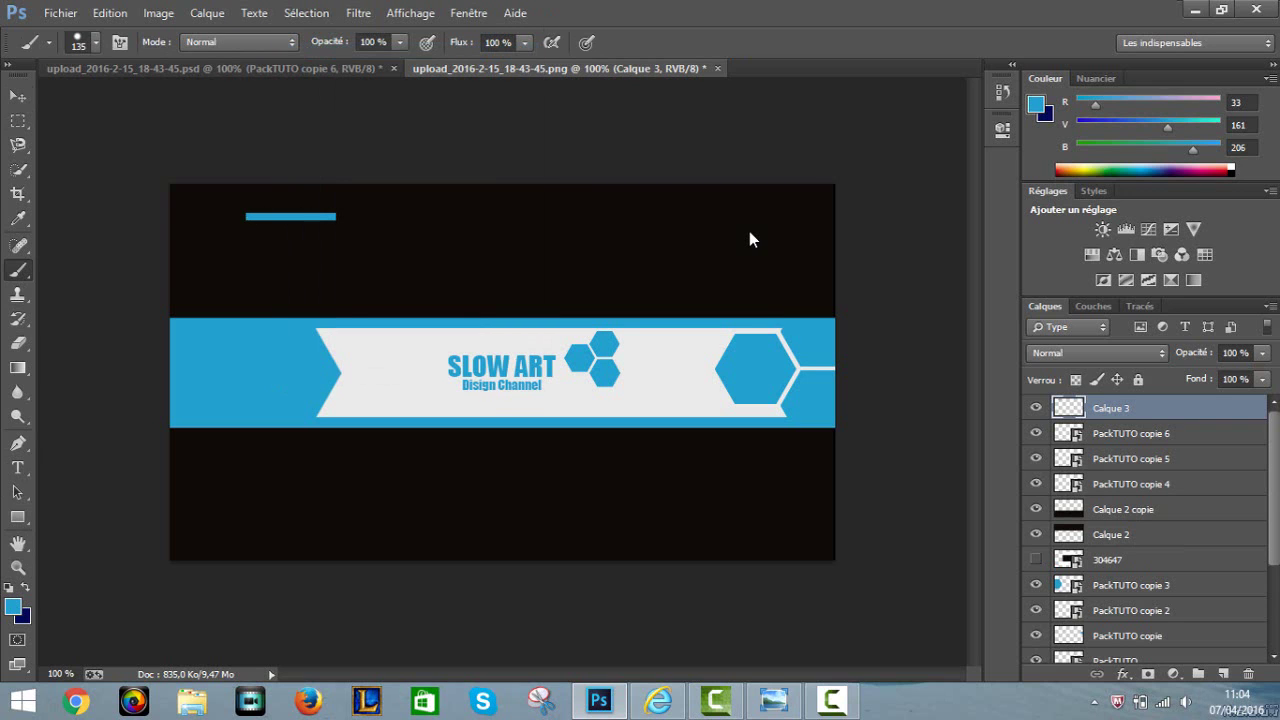
- Free-transform the blue bar: rotate it 90° and place it under the cluster's lower hexagon at X 468 px, Y 255 px
{"action": "key", "text": "ctrl+t"}
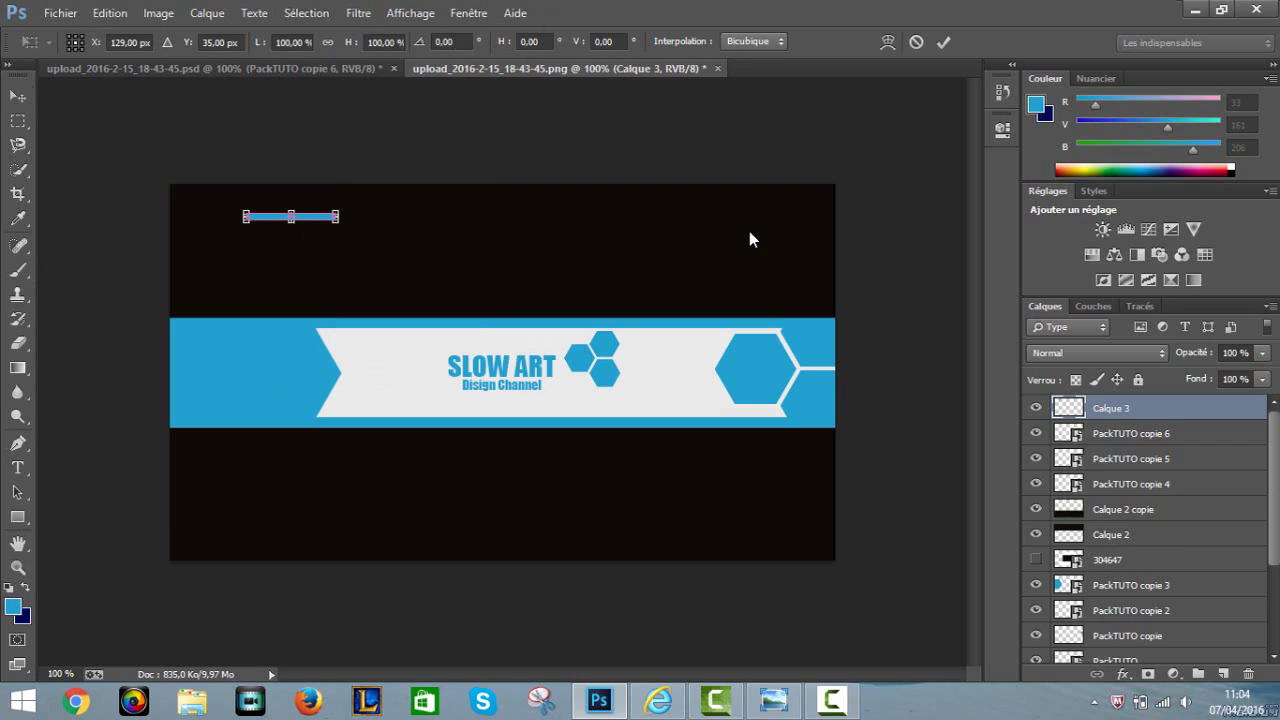
{"action": "left_click_drag", "start_coordinate": [290, 216], "coordinate": [343, 243]}
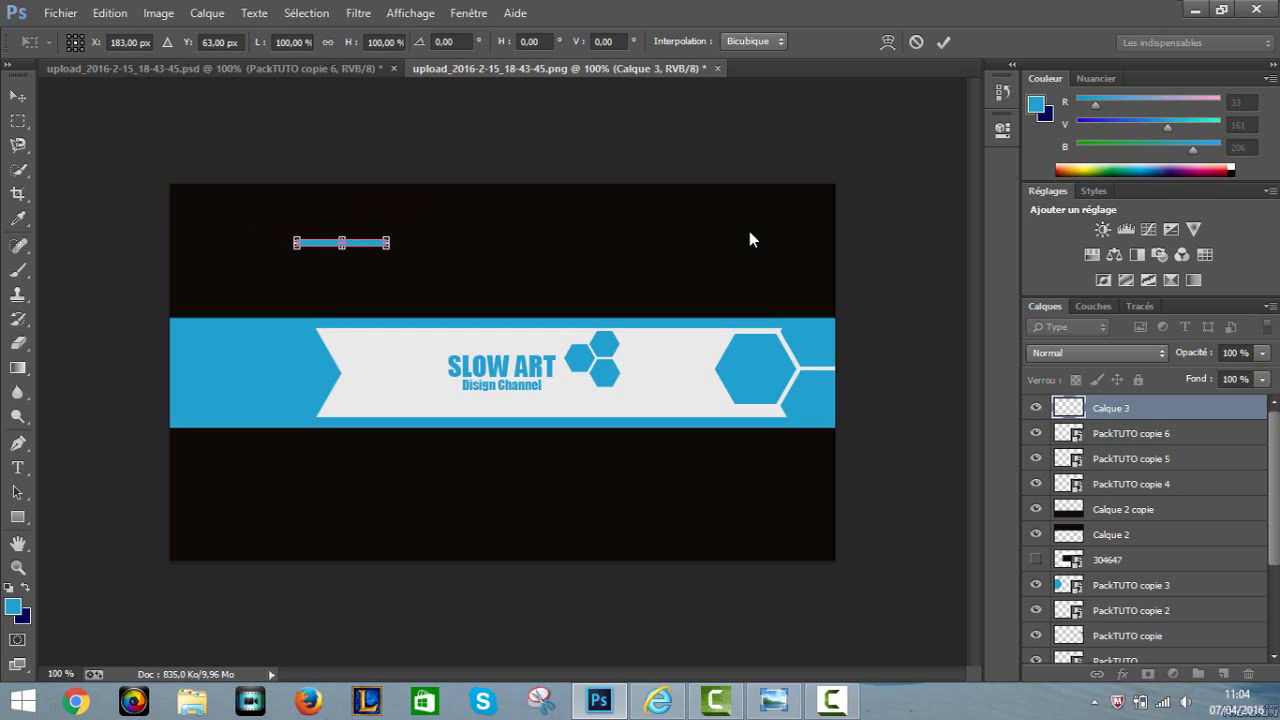
{"action": "left_click_drag", "start_coordinate": [455, 190], "coordinate": [630, 432]}
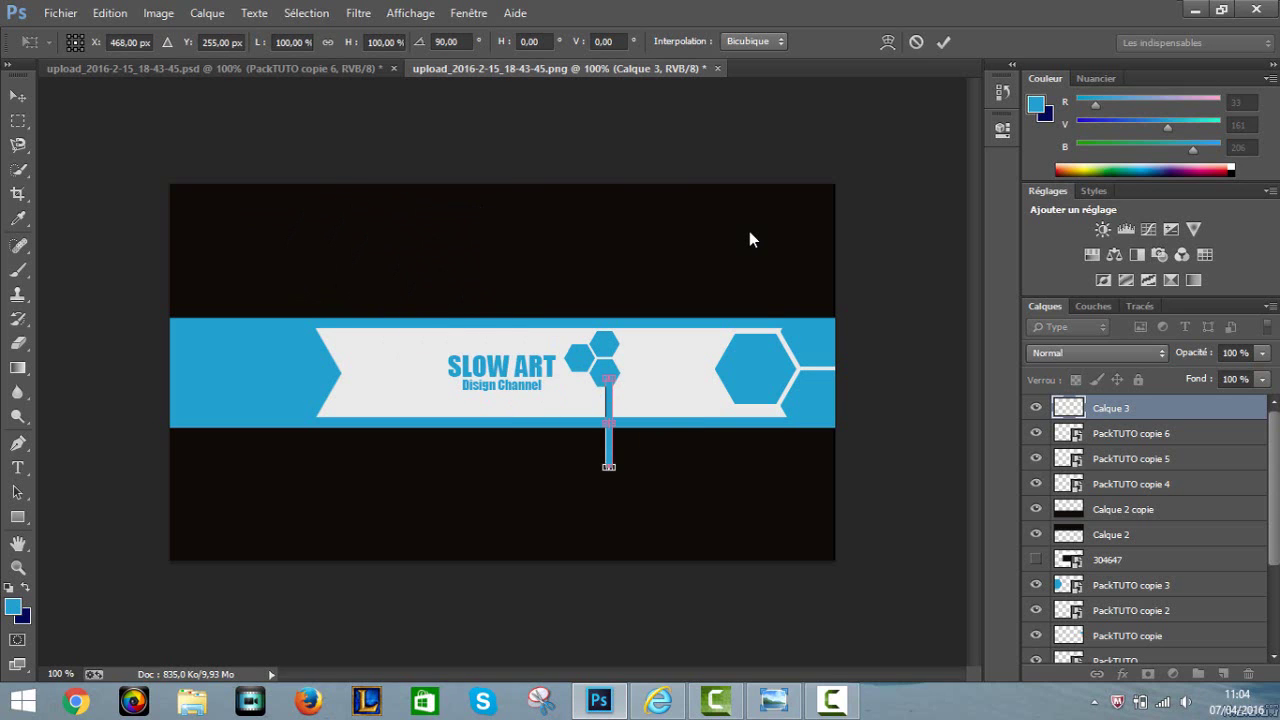
- Check the connector lines in the rendu final reference, and shorten the vertical bar in Photoshop to about 32.3 % at X 464 px, Y 227.5 px
{"action": "key", "text": "ctrl+plus"}
{"action": "key", "text": "ctrl+plus"}
{"action": "key", "text": "ctrl+plus"}
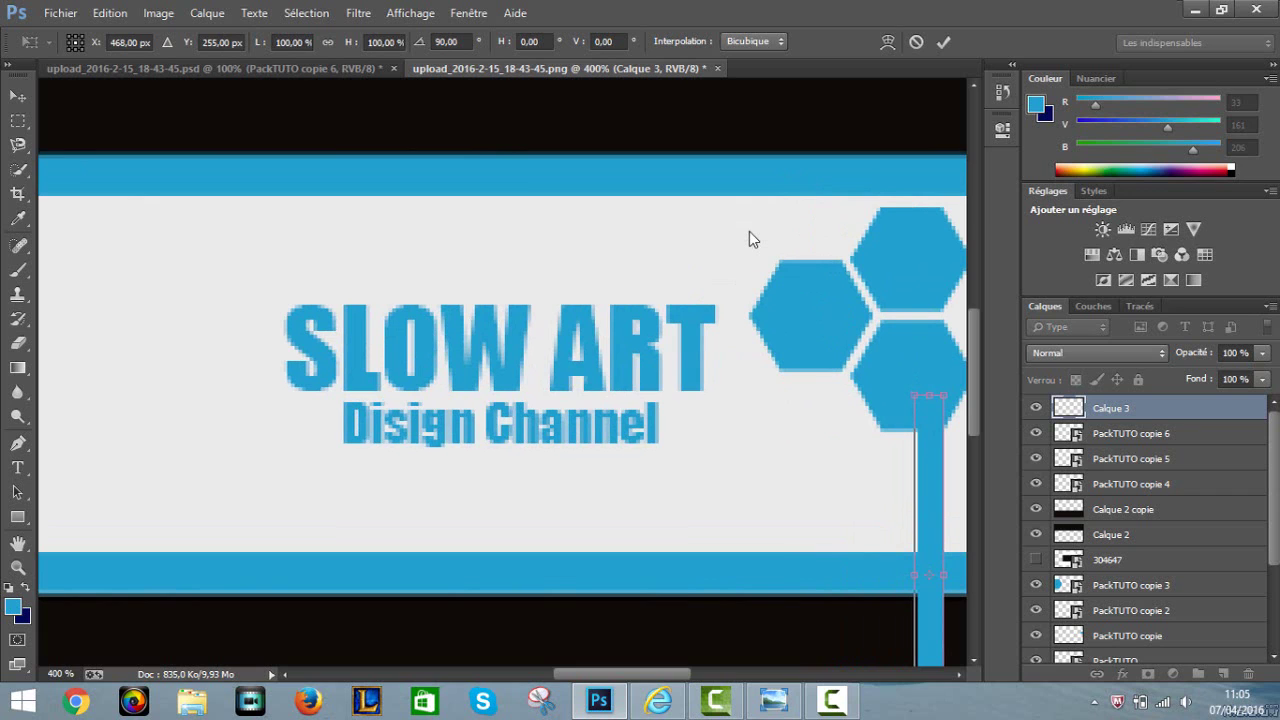
{"action": "scroll", "coordinate": [749, 232], "scroll_direction": "right", "scroll_amount": 5}
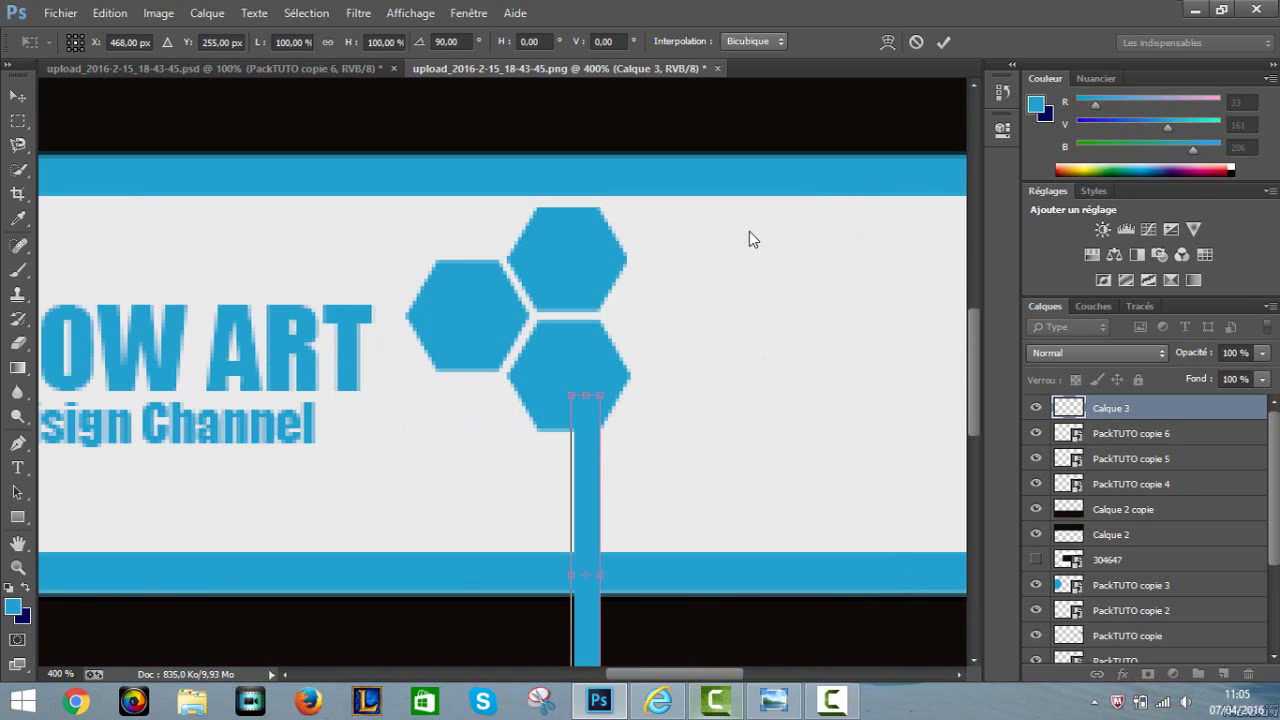
{"action": "key", "text": "alt+Tab"}
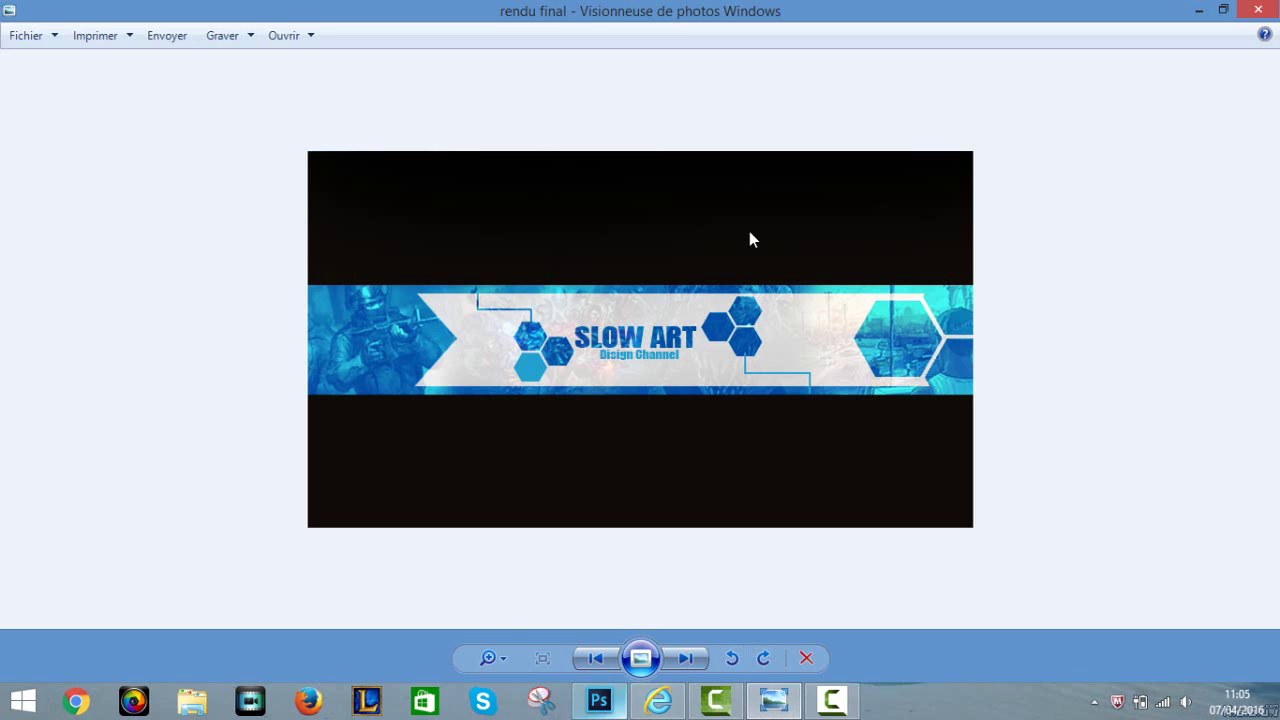
{"action": "key", "text": "alt+Tab"}
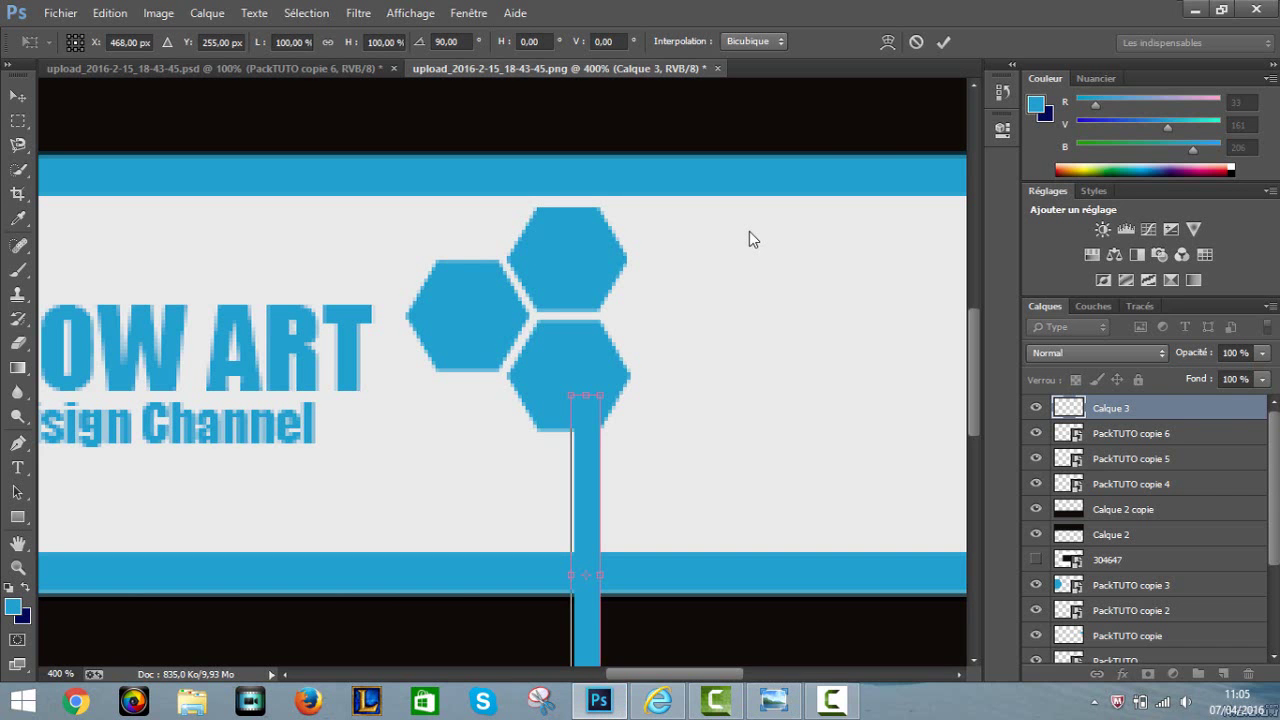
{"action": "mouse_move", "coordinate": [586, 395]}
{"action": "left_mouse_down"}
{"action": "mouse_move", "coordinate": [582, 595]}
{"action": "mouse_move", "coordinate": [570, 412]}
{"action": "left_mouse_up"}
- Thin the vertical bar to 37.5 % thickness and move it to X 464.5 px, Y 231.5 px below the lower hexagon
{"action": "key", "text": "ctrl+plus"}
{"action": "key", "text": "ctrl+plus"}
{"action": "key", "text": "ctrl+plus"}
{"action": "key", "text": "ctrl+plus"}
{"action": "key", "text": "ctrl+plus"}
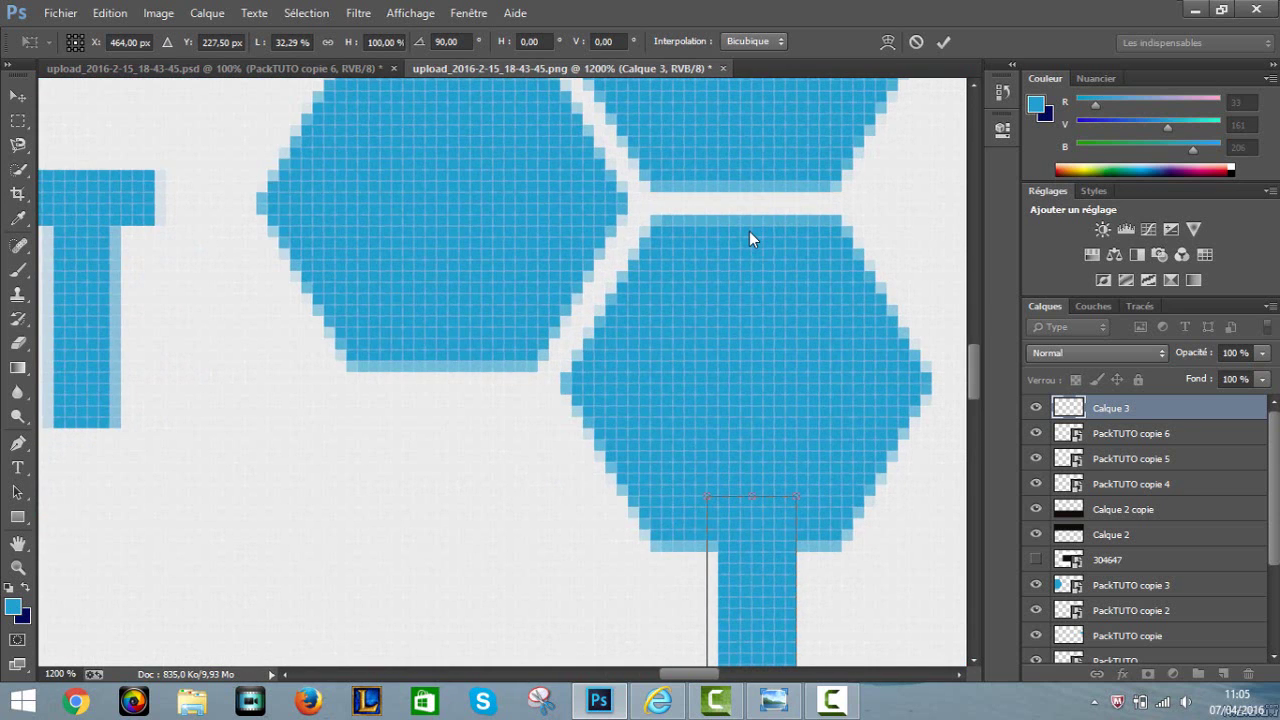
{"action": "scroll", "coordinate": [752, 238], "scroll_direction": "down", "scroll_amount": 3}
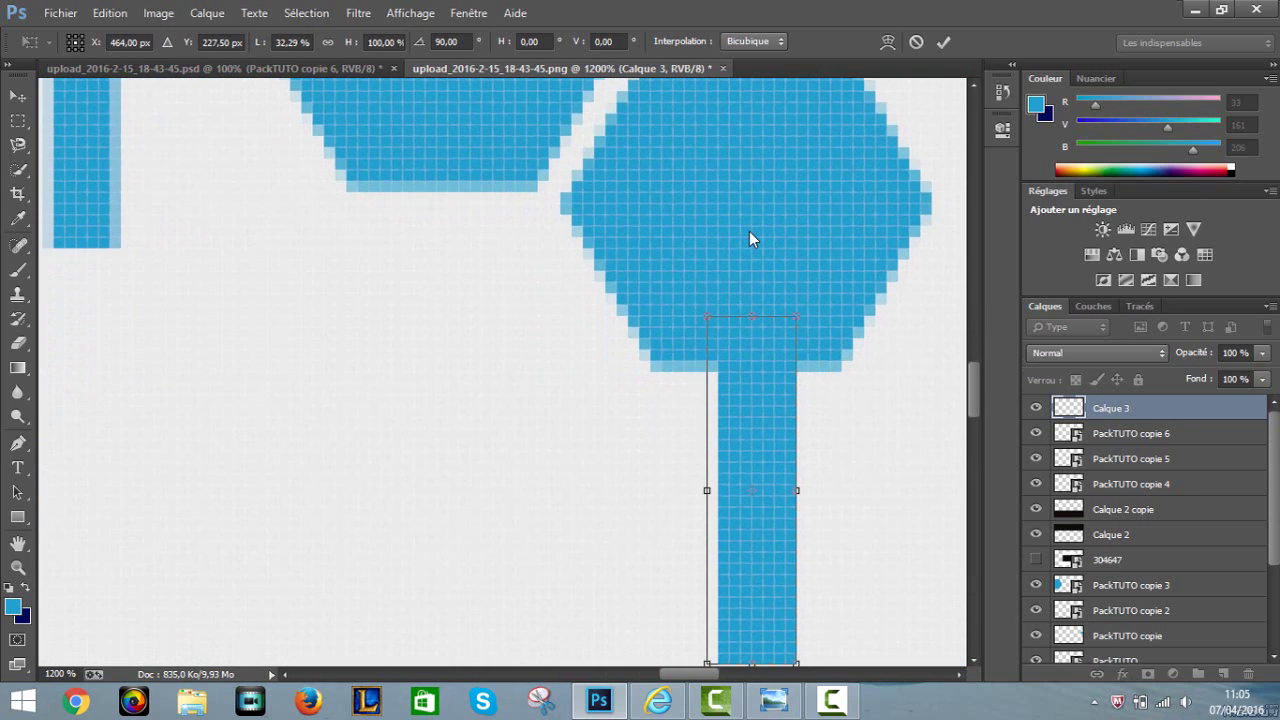
{"action": "left_click_drag", "start_coordinate": [797, 490], "coordinate": [752, 490]}
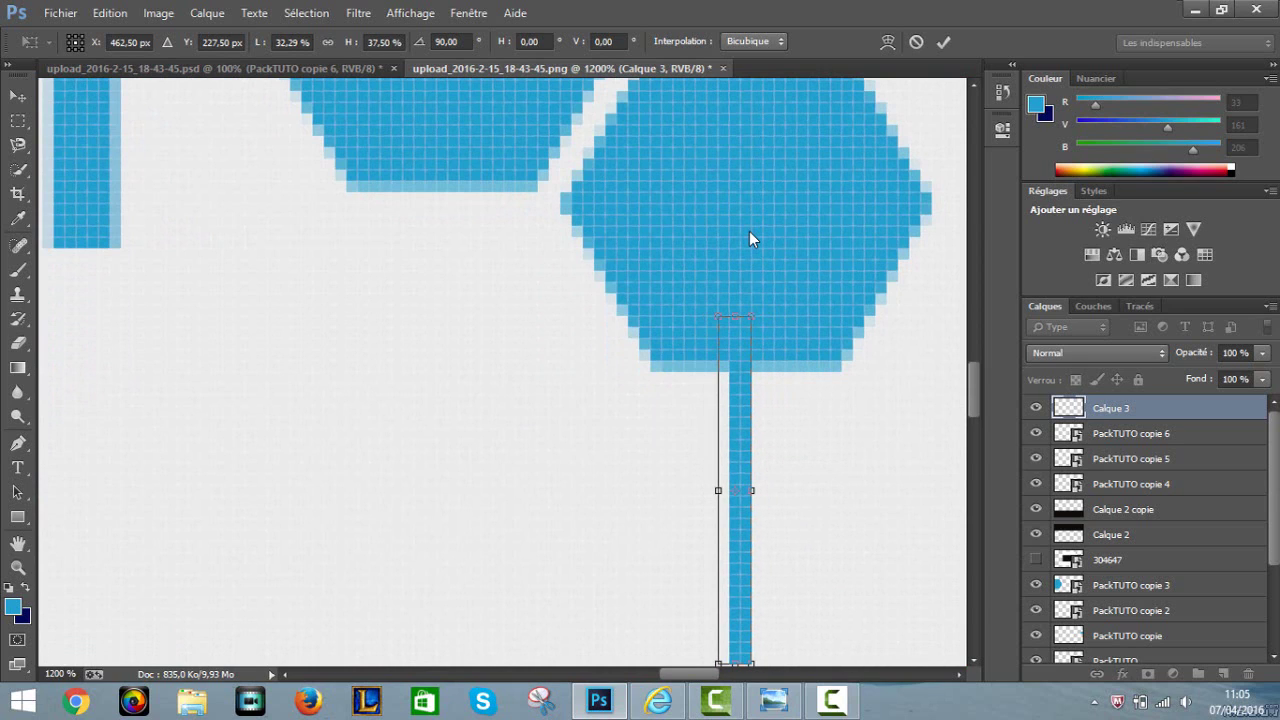
{"action": "key", "text": "Right"}
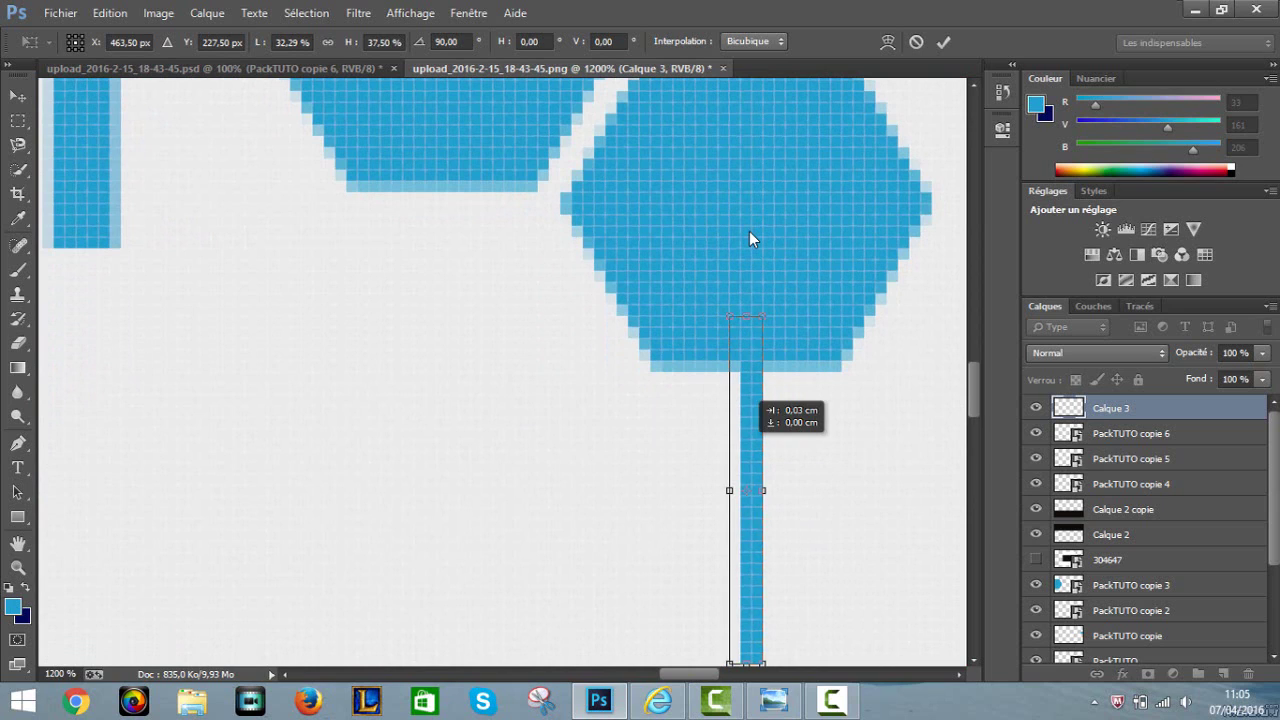
{"action": "key", "text": "Right"}
{"action": "key", "text": "Down"}
{"action": "key", "text": "Down"}
{"action": "key", "text": "Down"}
{"action": "key", "text": "Down"}
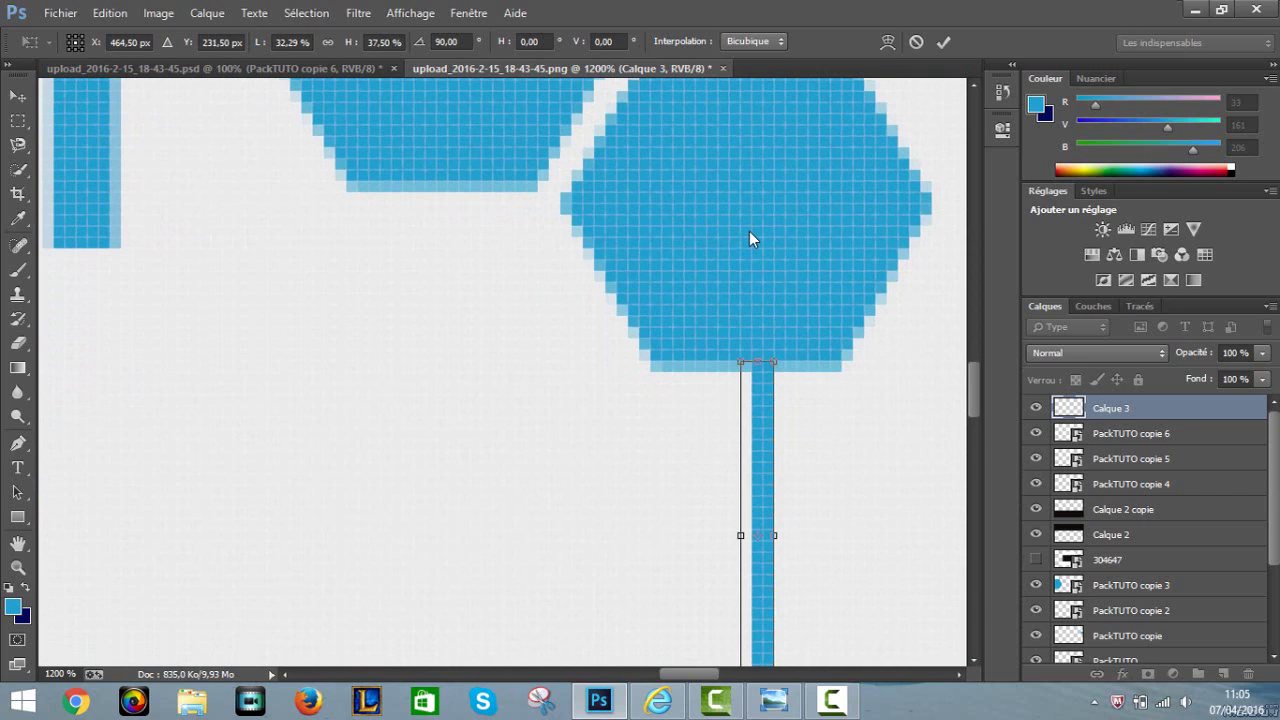
- Shorten the vertical bar to about 15.6 % below the hexagon's lower edge, shift it to X 463.5 px, and apply the transform
{"action": "mouse_move", "coordinate": [757, 362]}
{"action": "left_mouse_down"}
{"action": "mouse_move", "coordinate": [757, 541]}
{"action": "mouse_move", "coordinate": [757, 332]}
{"action": "mouse_move", "coordinate": [757, 381]}
{"action": "left_mouse_up"}
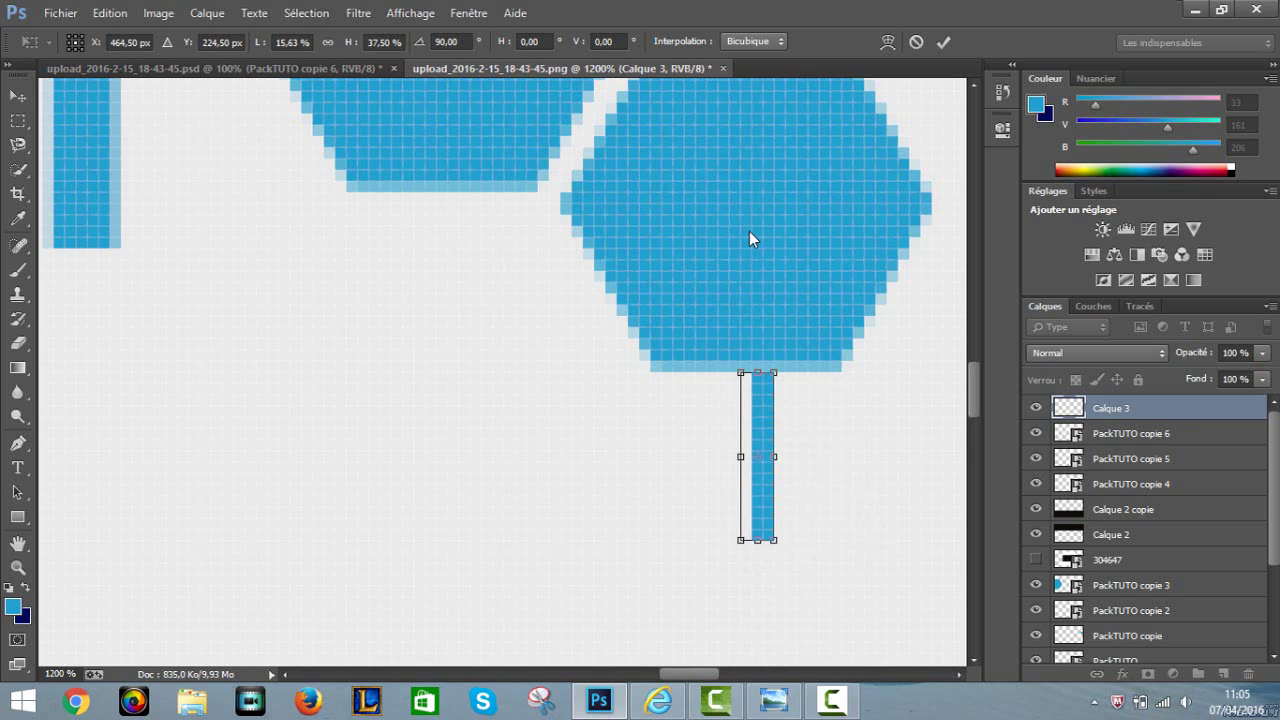
{"action": "key", "text": "ctrl+minus"}
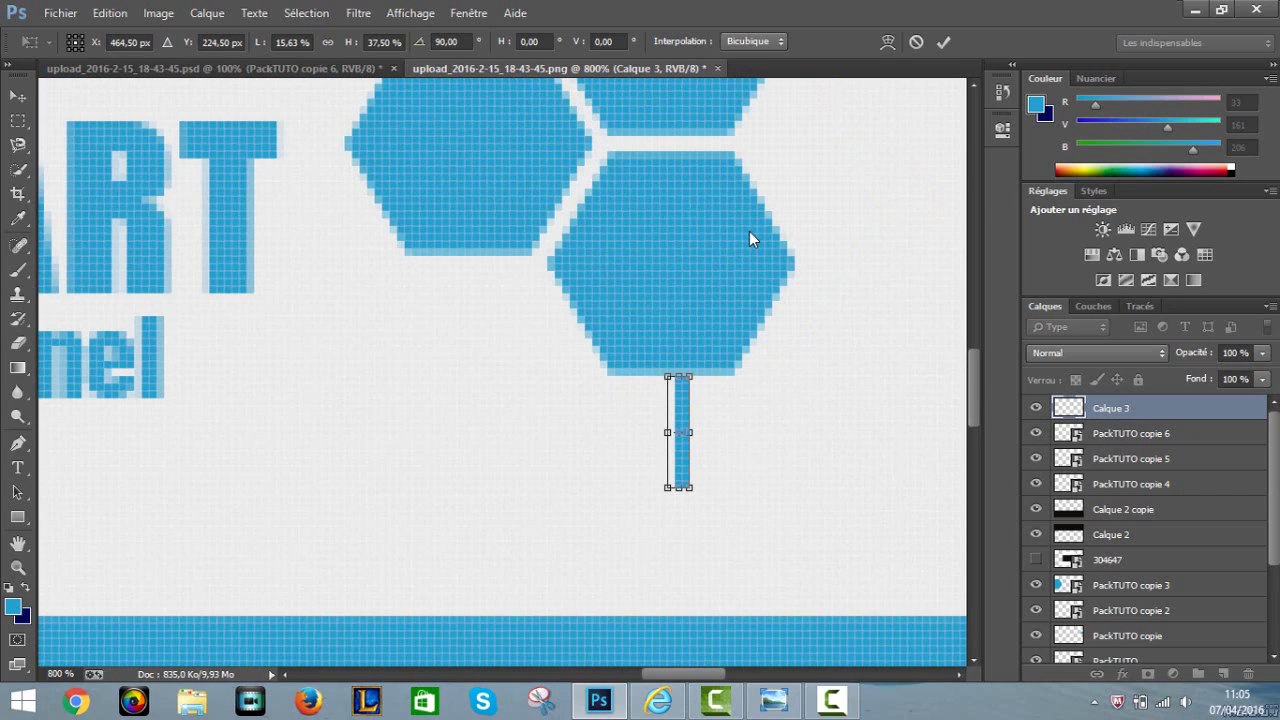
{"action": "left_click_drag", "start_coordinate": [678, 420], "coordinate": [670, 420]}
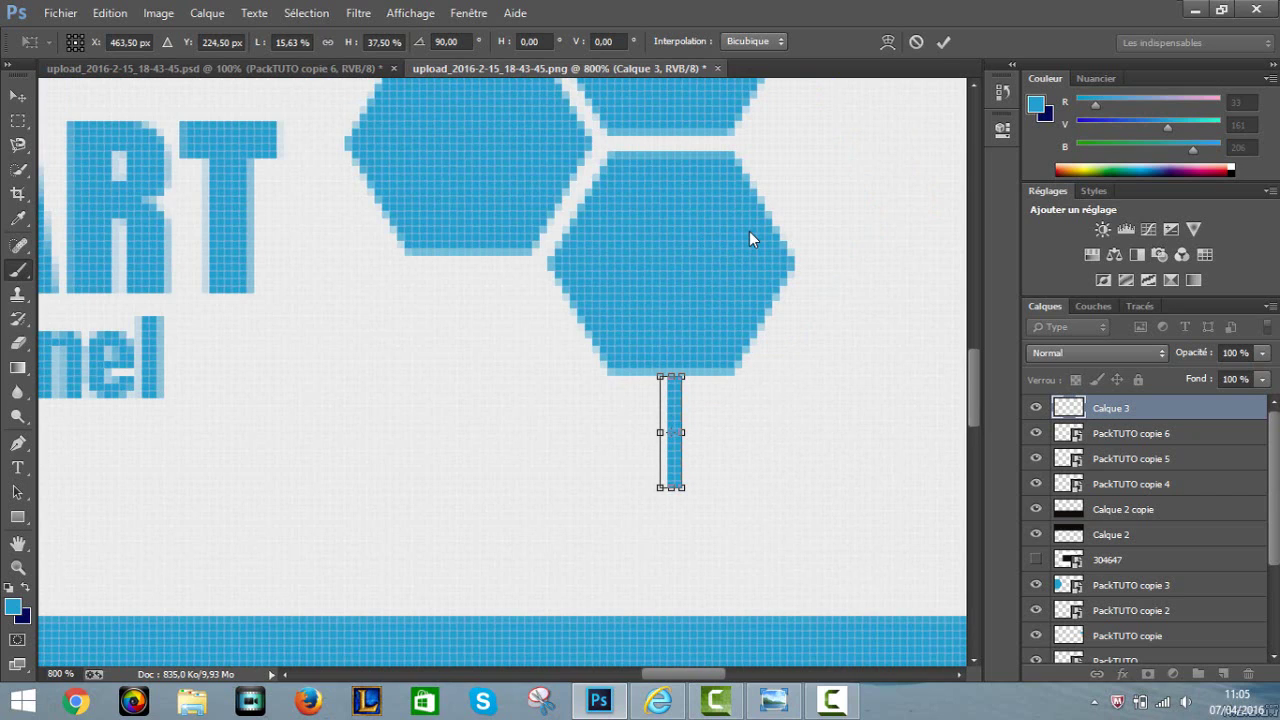
{"action": "key", "text": "Return"}
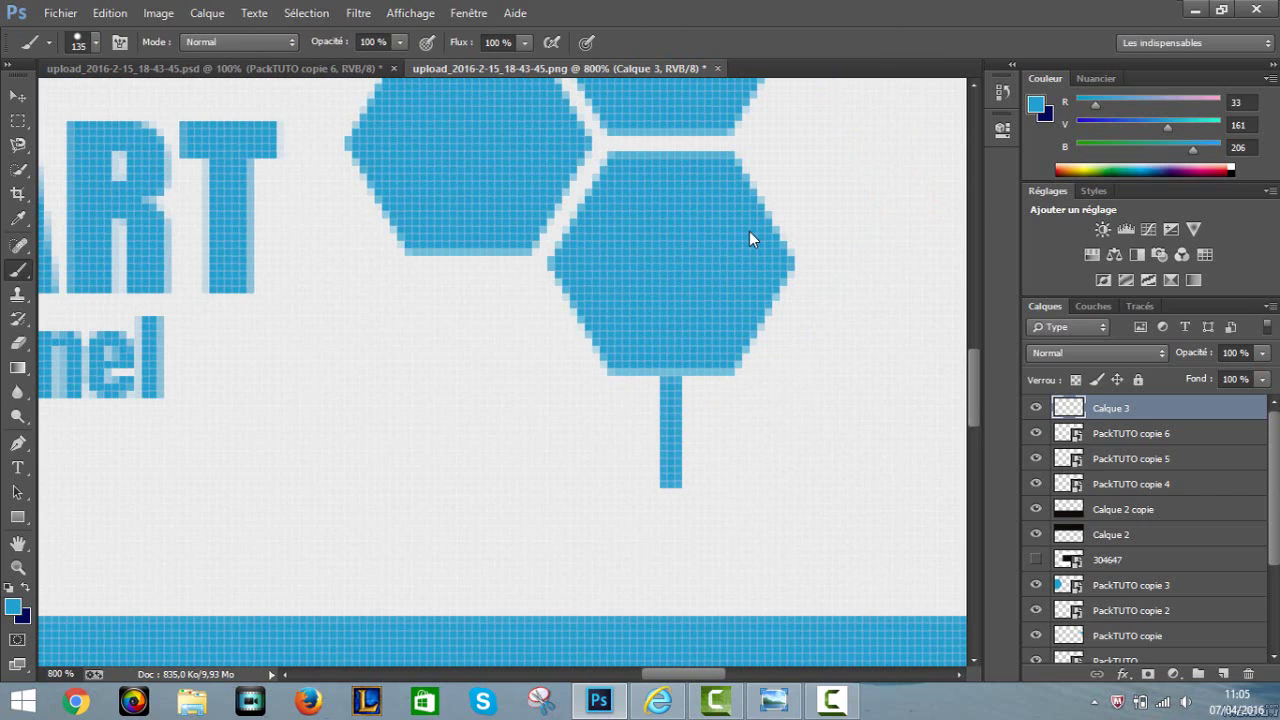
- Duplicate the vertical bar's layer and move the copy 7 px to the right and 3 px down
{"action": "key", "text": "v"}
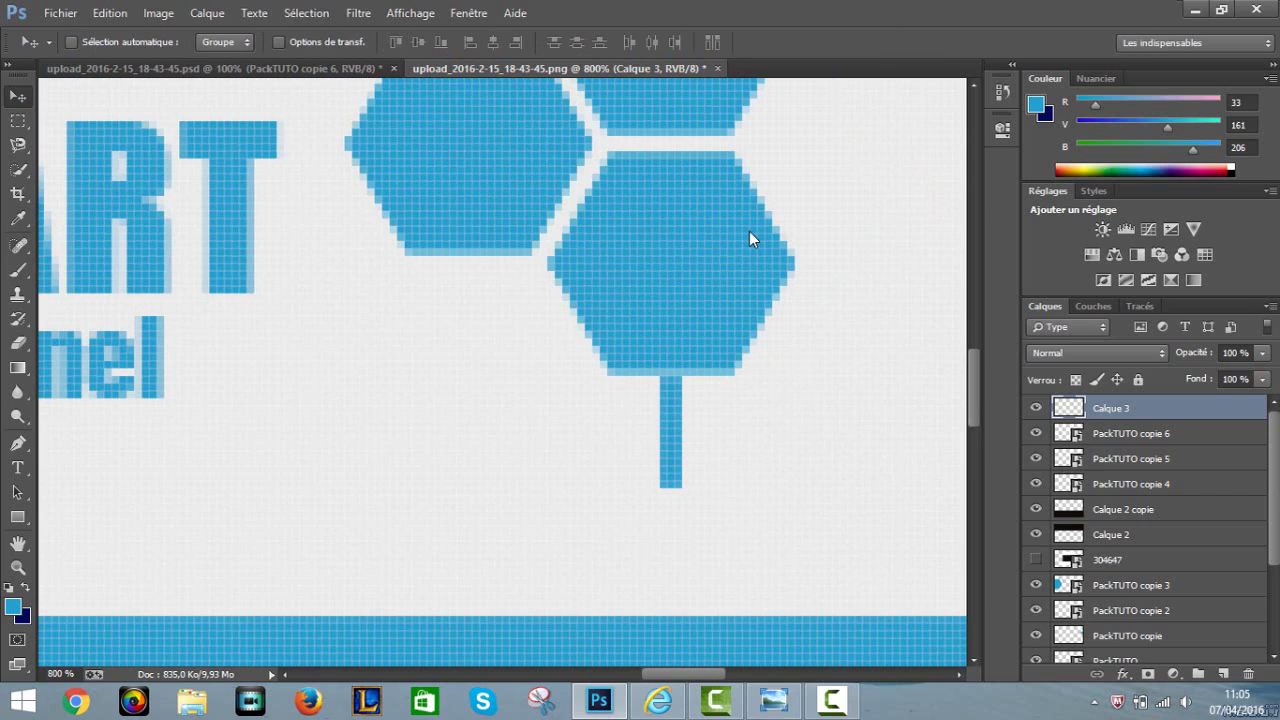
{"action": "right_click", "coordinate": [1160, 408]}
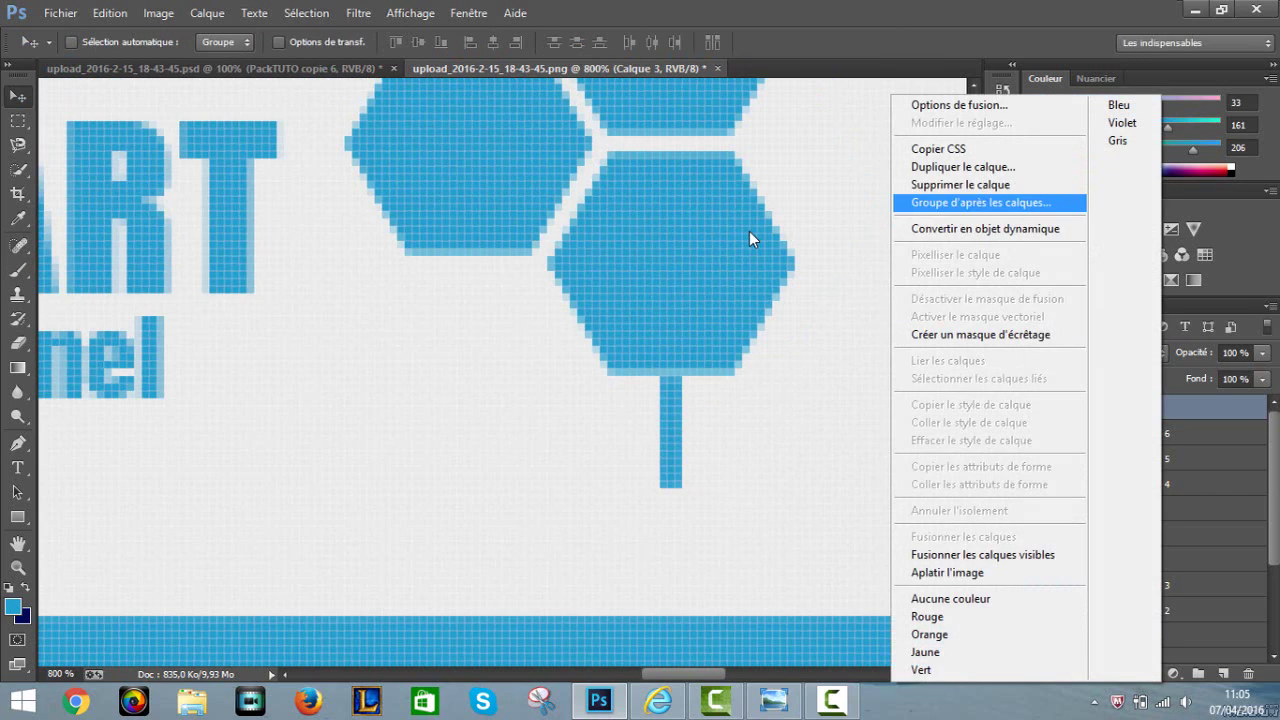
{"action": "left_click", "coordinate": [962, 167]}
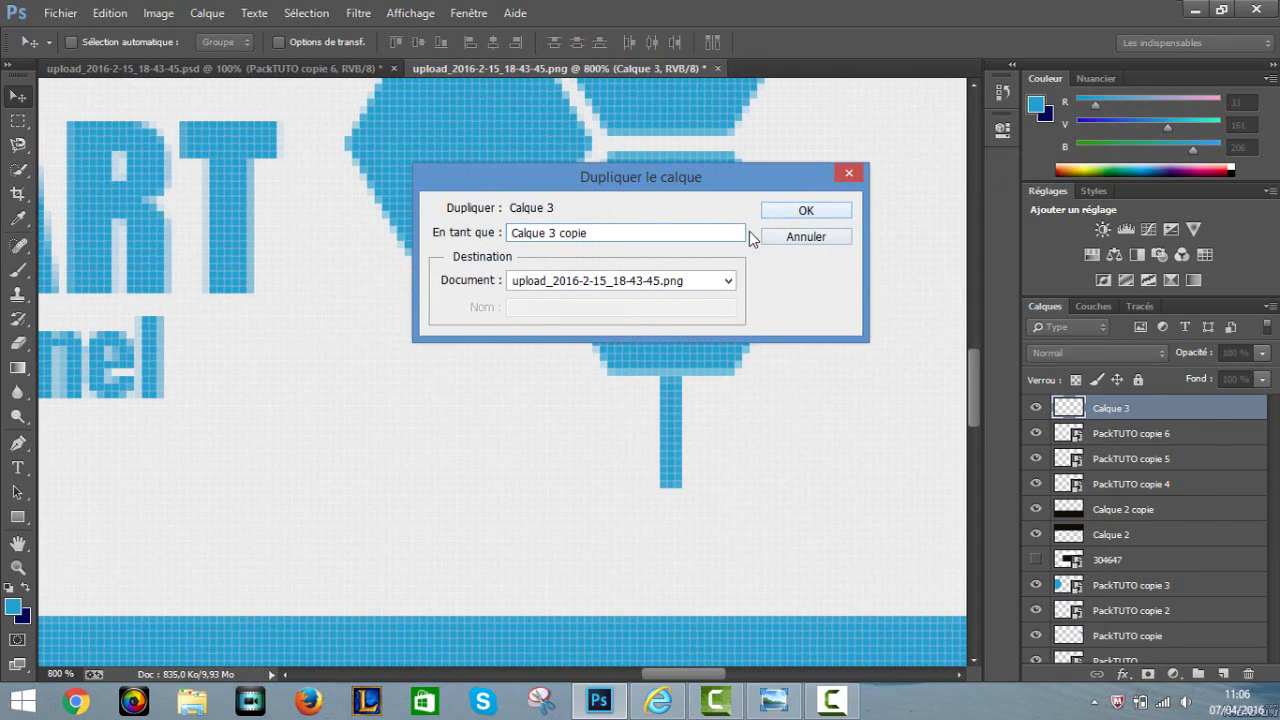
{"action": "key", "text": "Return"}
{"action": "key", "text": "Right"}
{"action": "key", "text": "Right"}
{"action": "key", "text": "Right"}
{"action": "key", "text": "Right"}
{"action": "key", "text": "Right"}
{"action": "key", "text": "Right"}
{"action": "key", "text": "Right"}
{"action": "key", "text": "Down"}
{"action": "key", "text": "Down"}
{"action": "key", "text": "Down"}
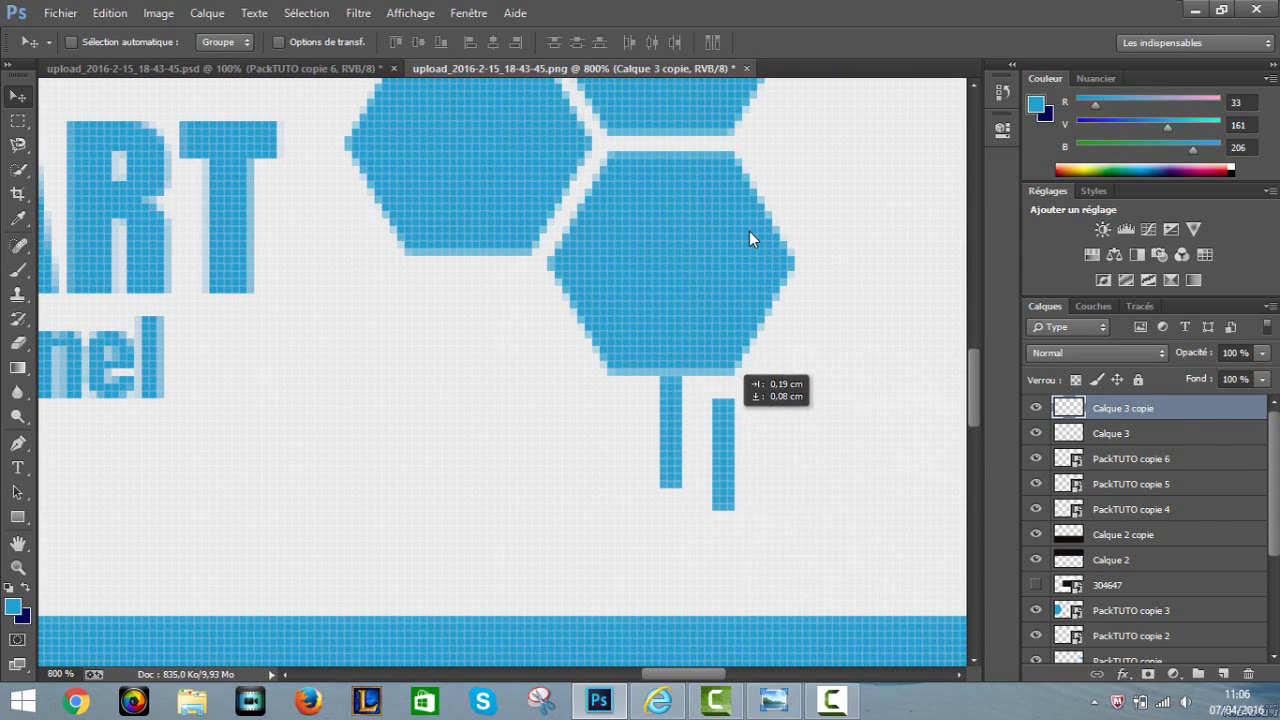
- Rotate the bar copy about -90° and join it to the vertical bar's lower end at X 472.5 px, Y 230.5 px
{"action": "key", "text": "ctrl+t"}
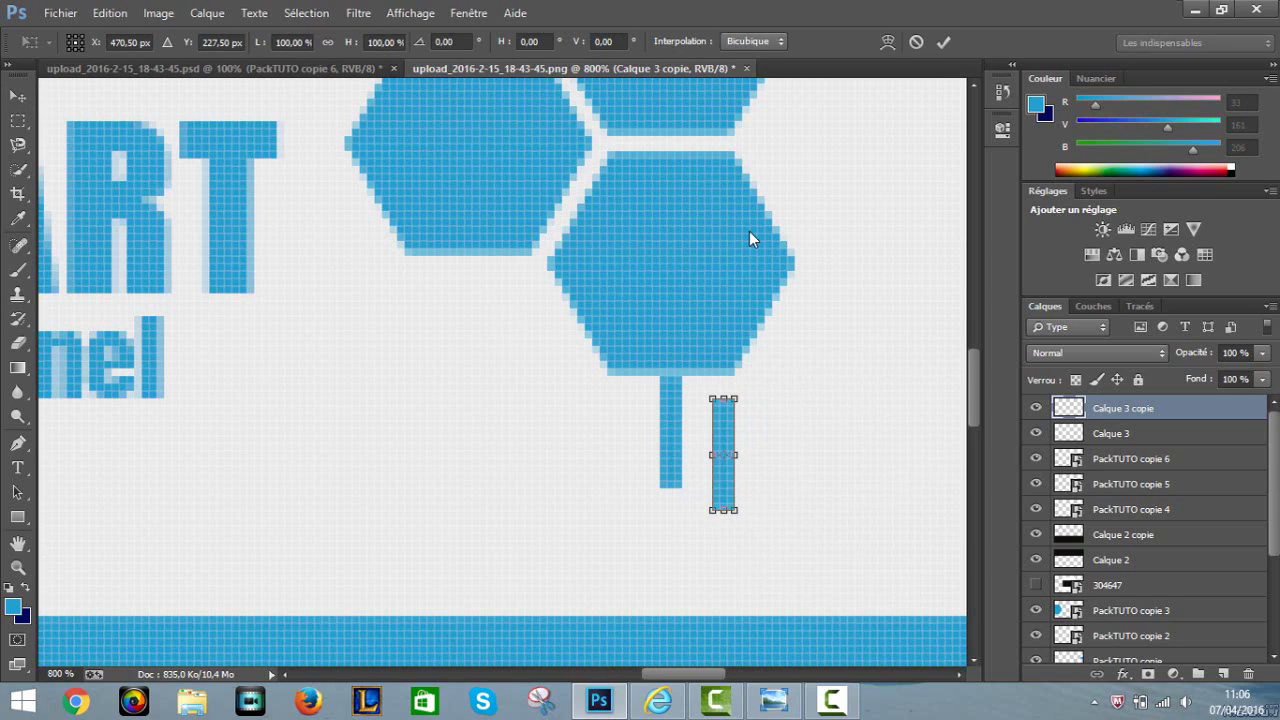
{"action": "left_click_drag", "start_coordinate": [796, 419], "coordinate": [687, 382]}
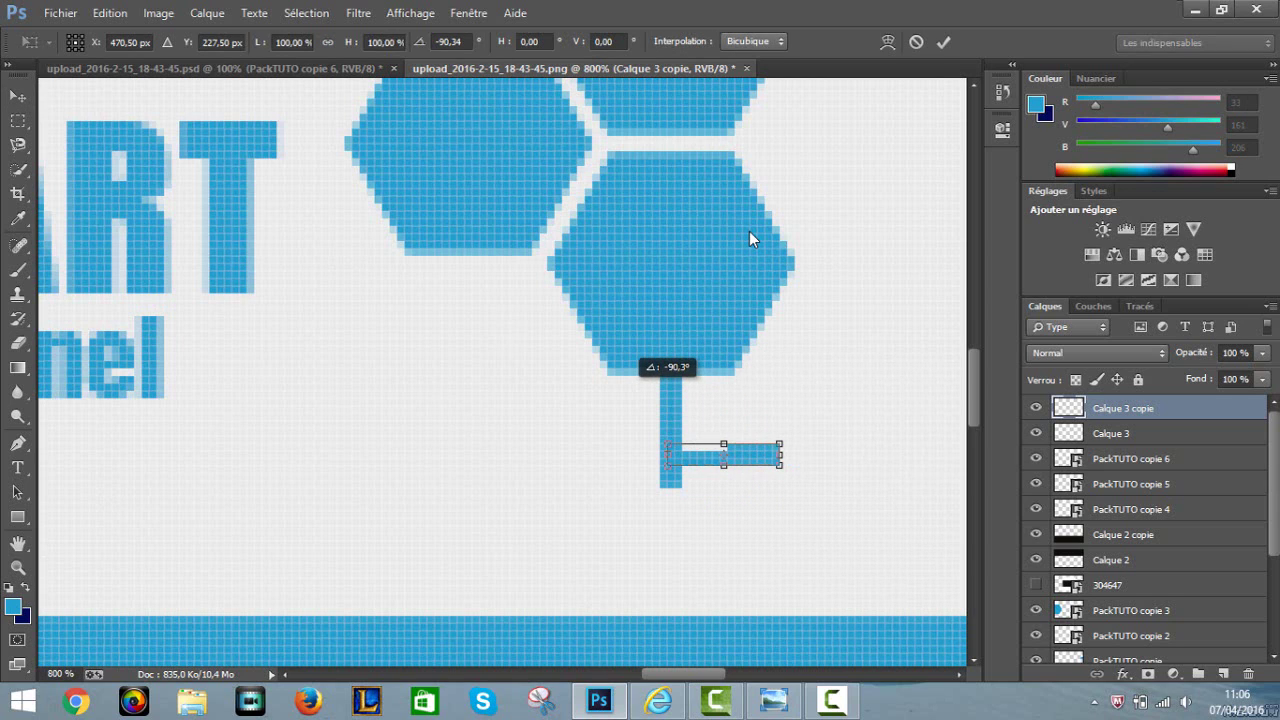
{"action": "left_click_drag", "start_coordinate": [752, 238], "coordinate": [752, 238]}
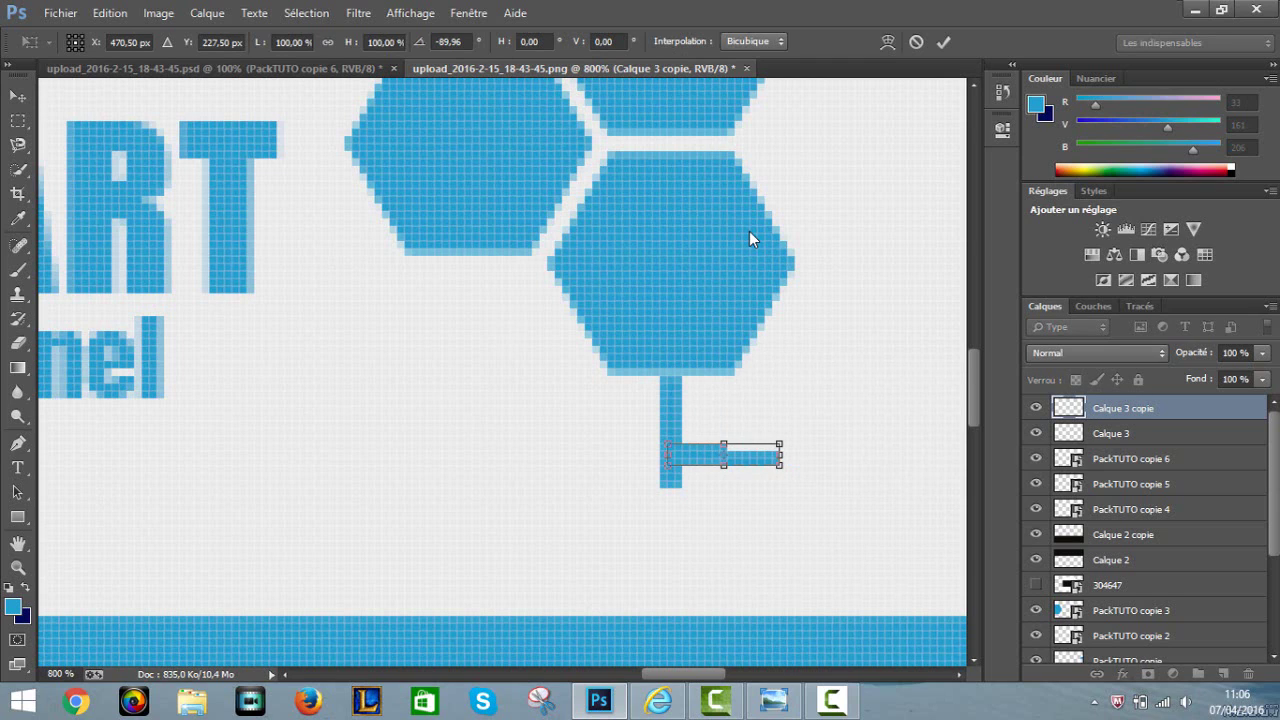
{"action": "key", "text": "Down"}
{"action": "key", "text": "Down"}
{"action": "key", "text": "Down"}
{"action": "key", "text": "Right"}
{"action": "key", "text": "Right"}
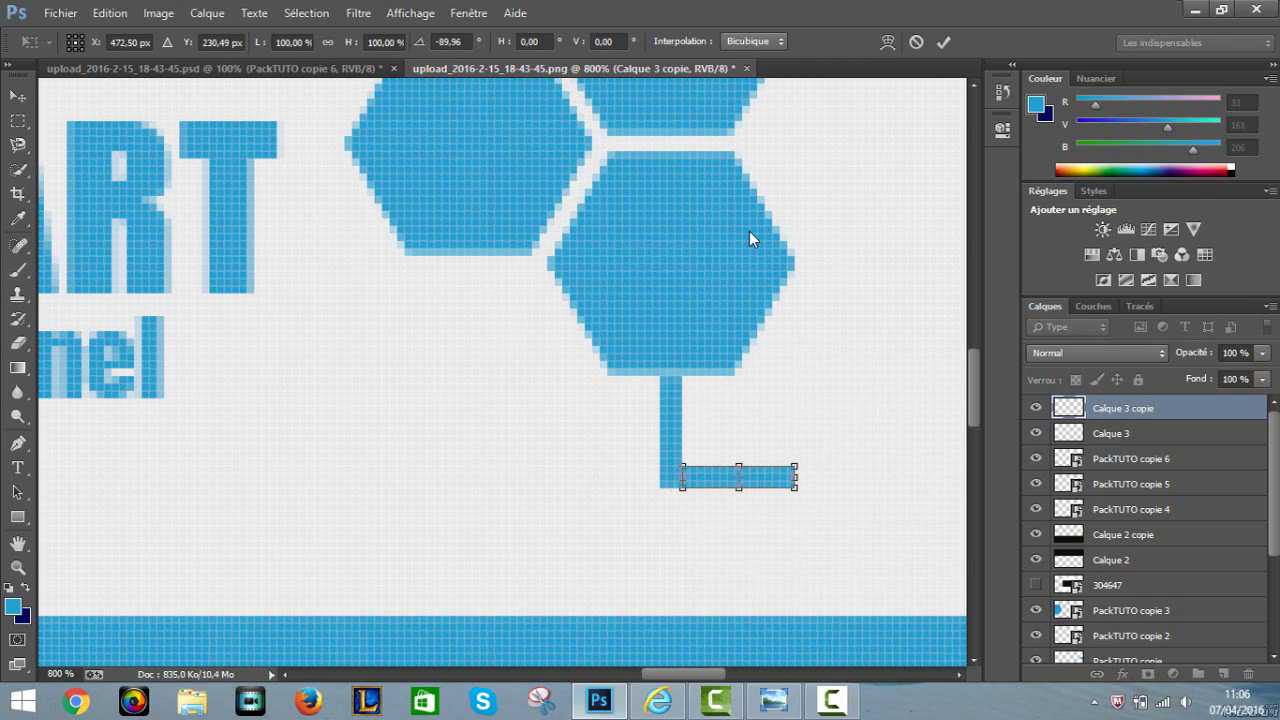
- Stretch the horizontal bar towards the large hexagon to about 579 % of its length, and apply the transform
{"action": "scroll", "coordinate": [753, 239], "scroll_direction": "right", "scroll_amount": 5}
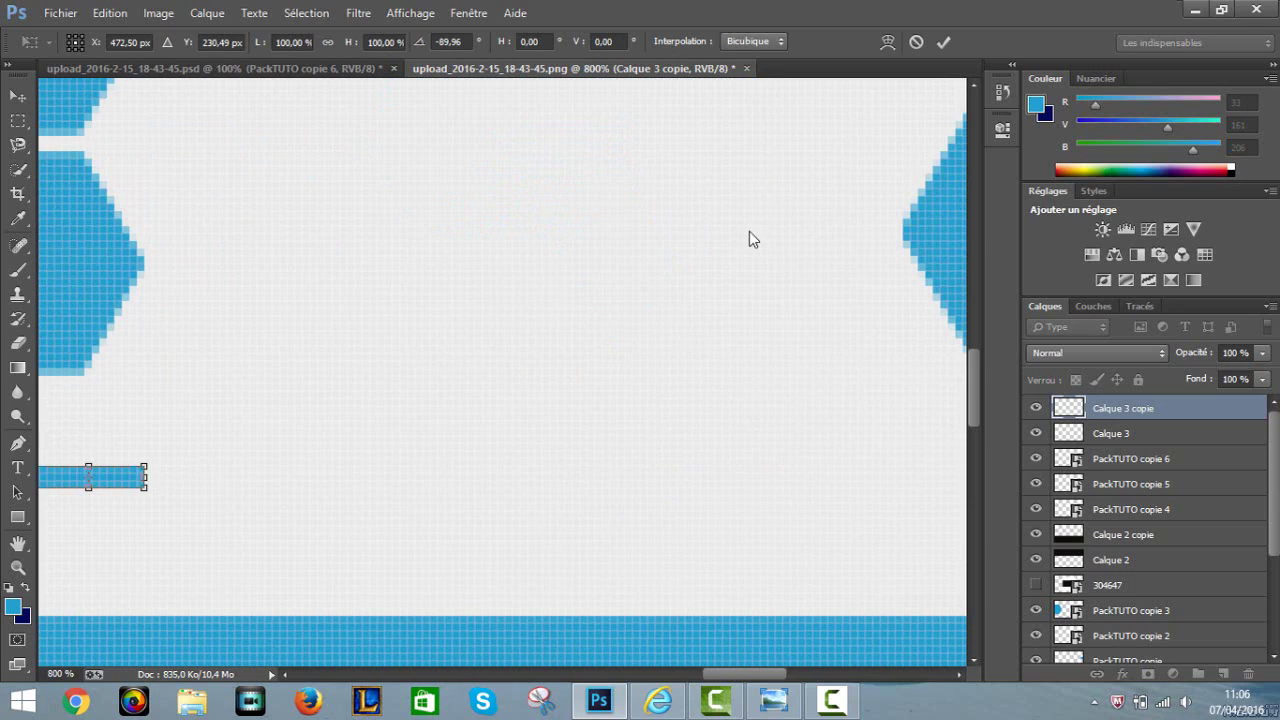
{"action": "scroll", "coordinate": [753, 239], "scroll_direction": "left", "scroll_amount": 1}
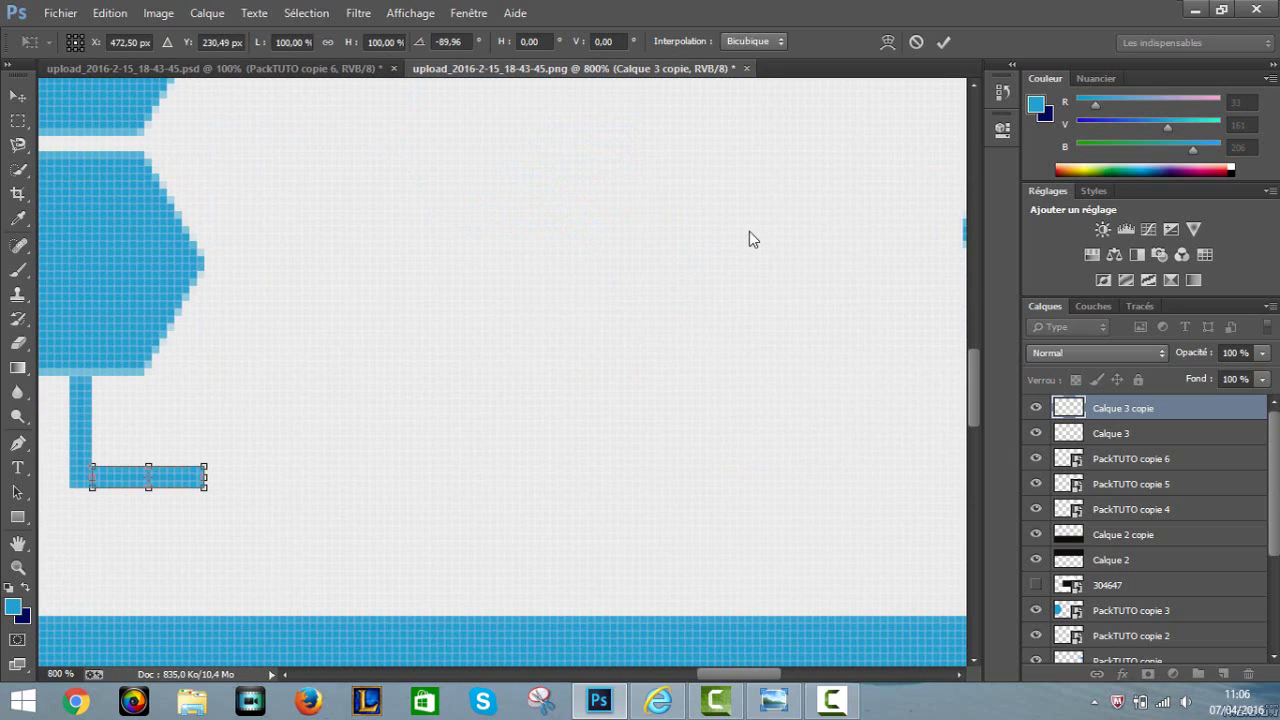
{"action": "left_click_drag", "start_coordinate": [204, 476], "coordinate": [743, 476]}
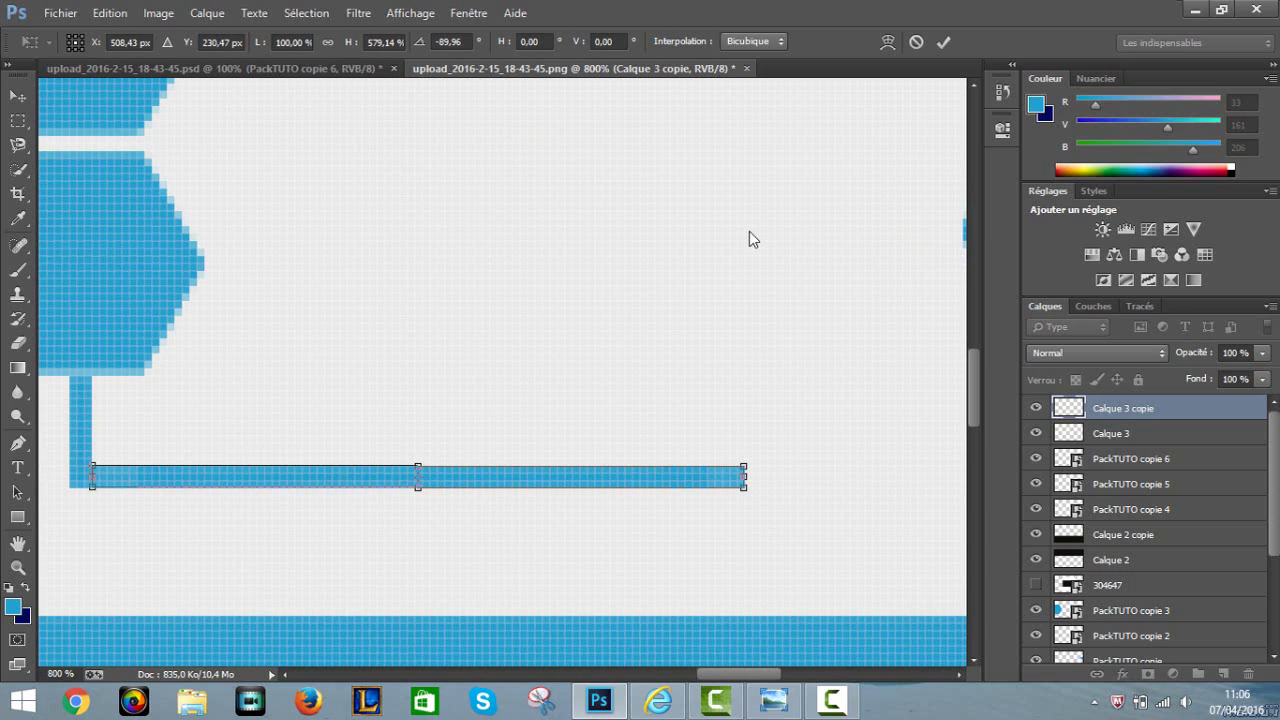
{"action": "left_click_drag", "start_coordinate": [743, 476], "coordinate": [778, 476]}
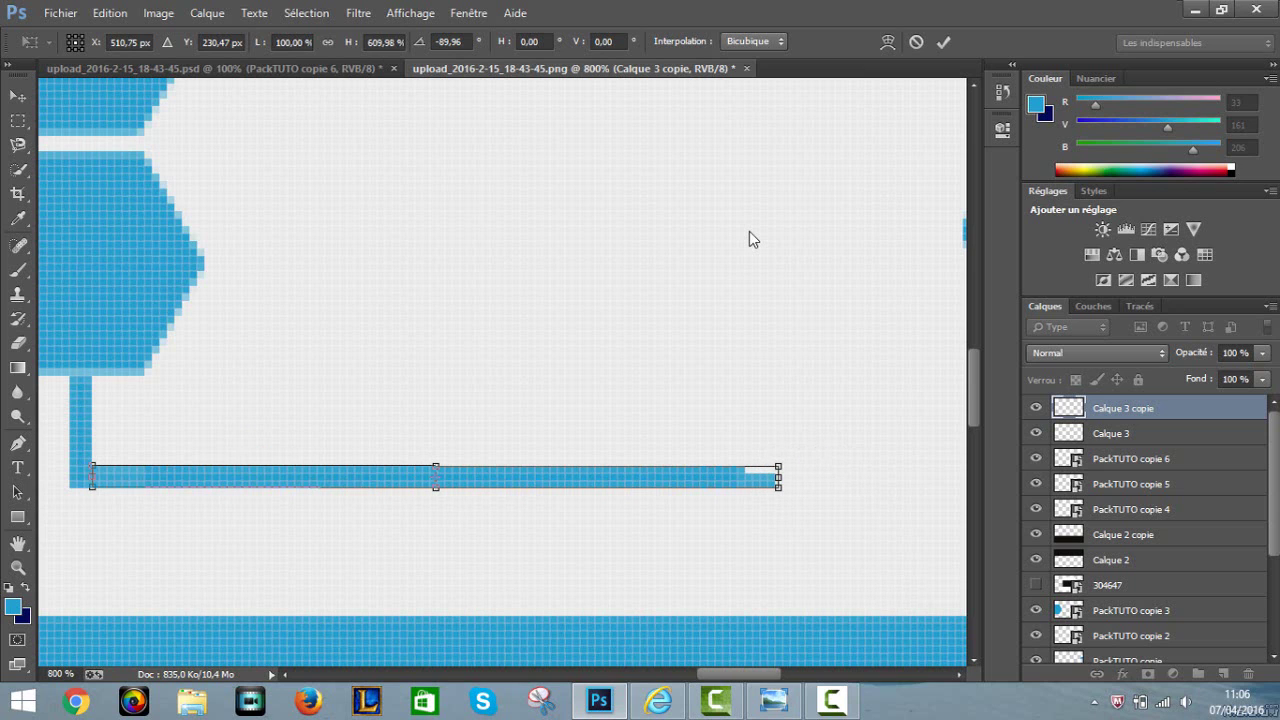
{"action": "key", "text": "ctrl+minus"}
{"action": "key", "text": "ctrl+minus"}
{"action": "key", "text": "ctrl+minus"}
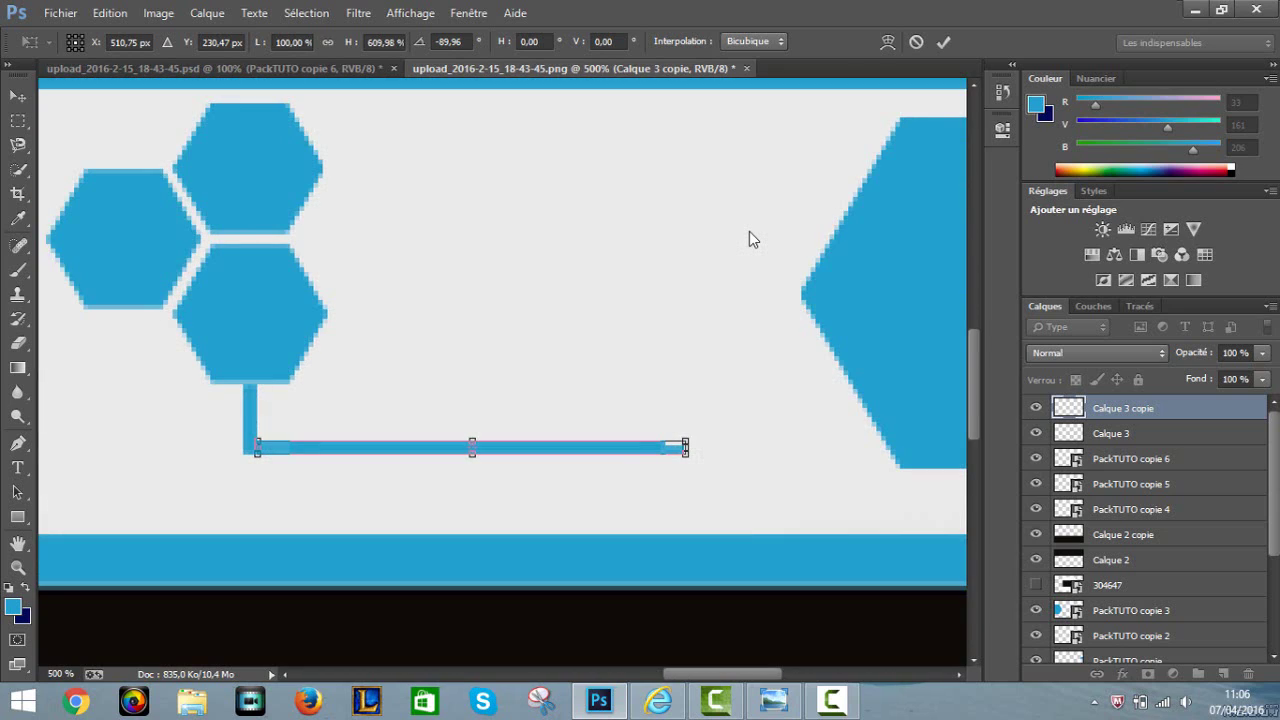
{"action": "key", "text": "ctrl+plus"}
{"action": "key", "text": "ctrl+plus"}
{"action": "key", "text": "ctrl+plus"}
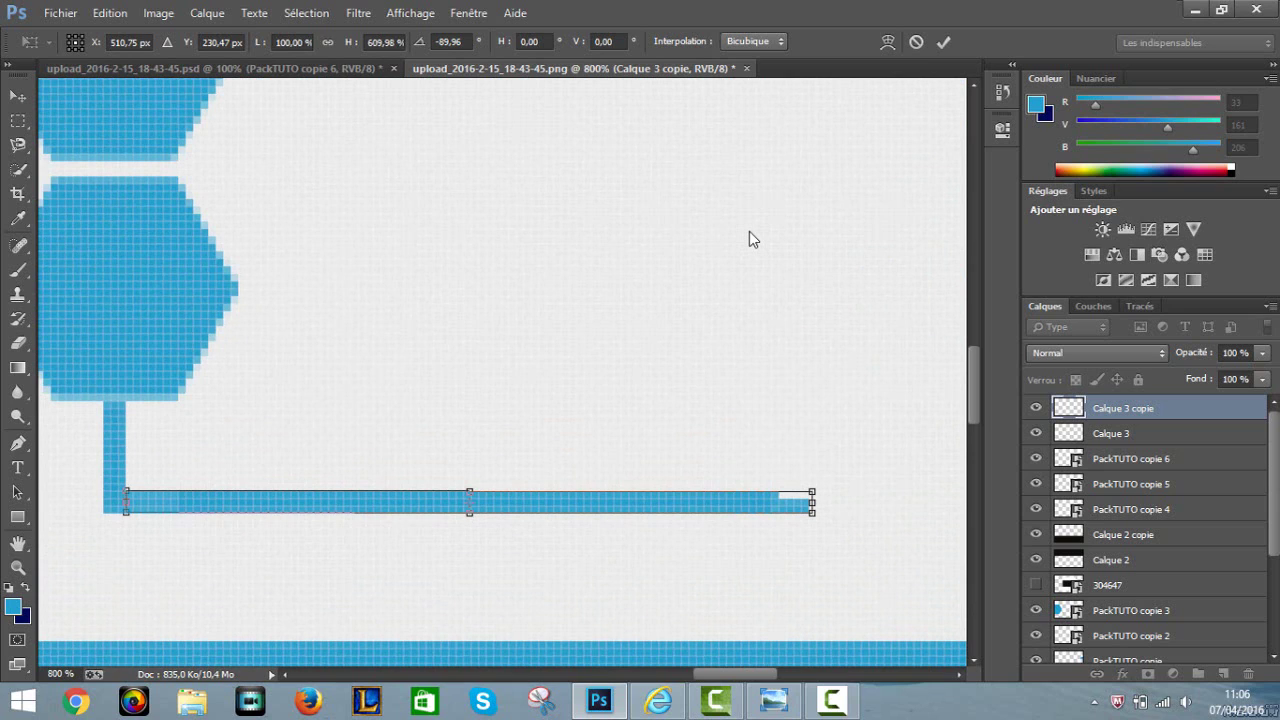
{"action": "left_click_drag", "start_coordinate": [811, 502], "coordinate": [777, 502]}
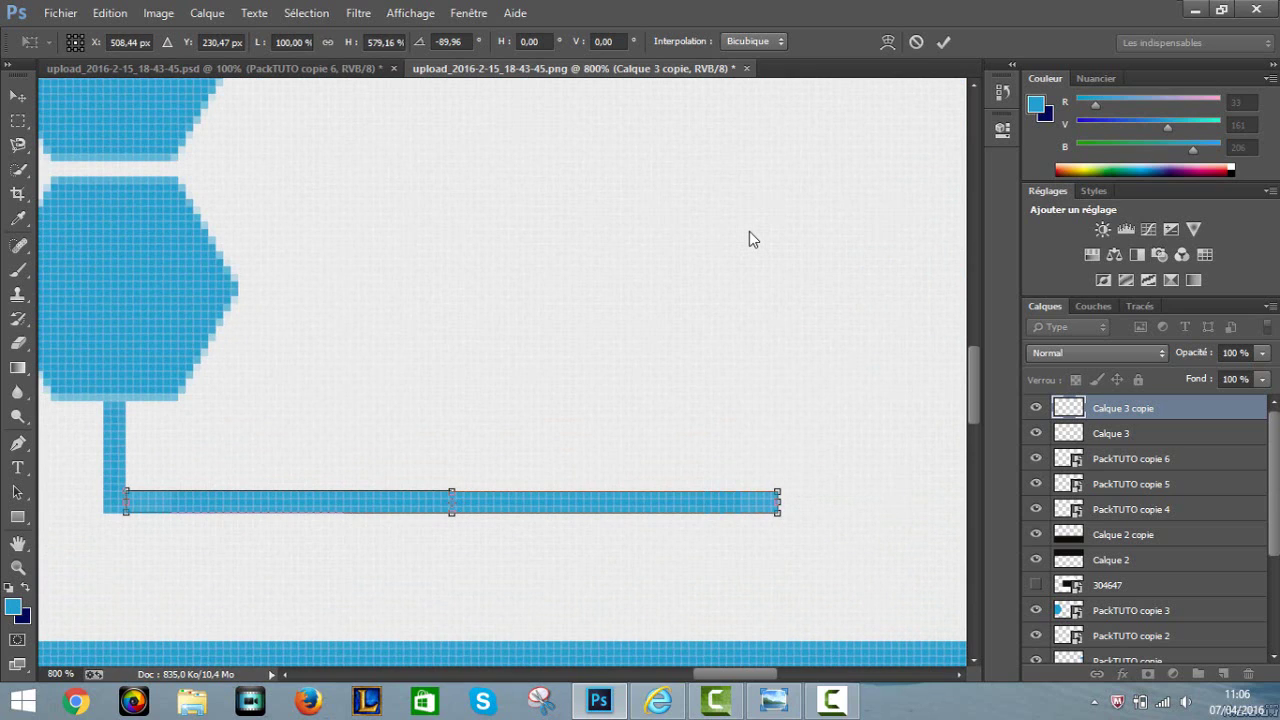
{"action": "key", "text": "Return"}
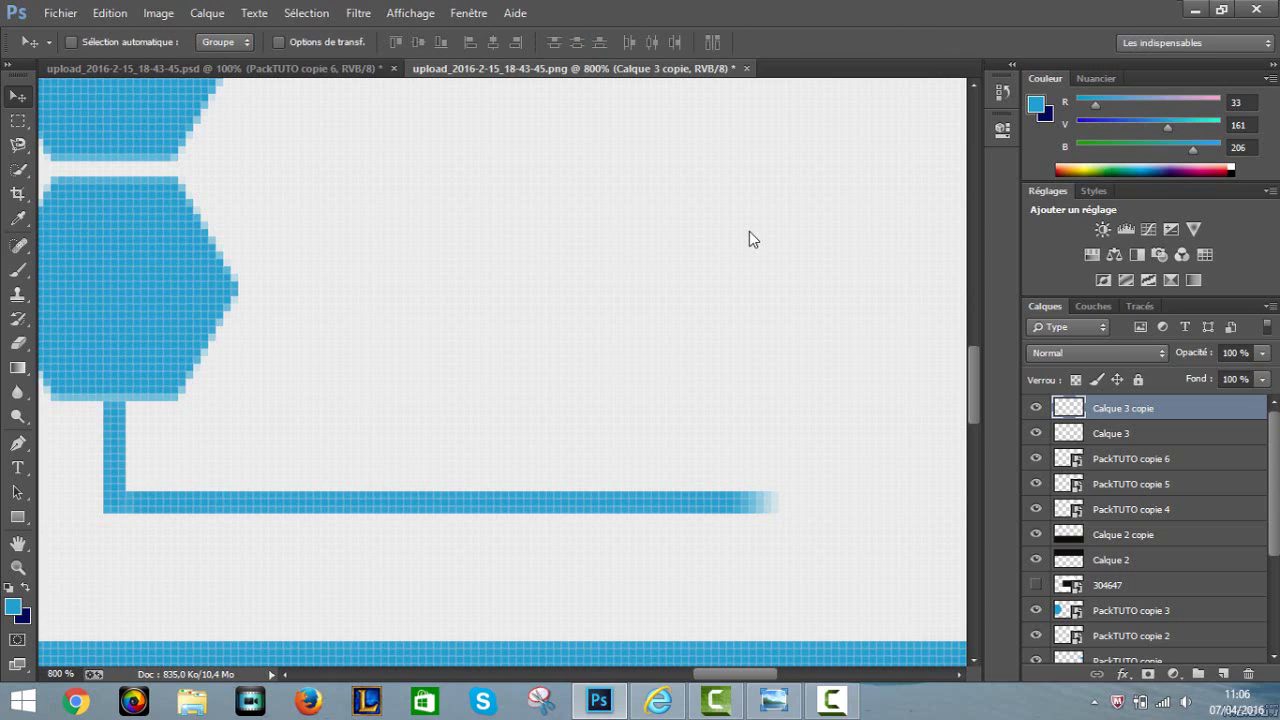
- Duplicate the Calque 3 bar again and place the copy as a descending segment at the far end of the horizontal line
{"action": "key", "text": "alt+bracketleft"}
{"action": "key", "text": "Menu"}
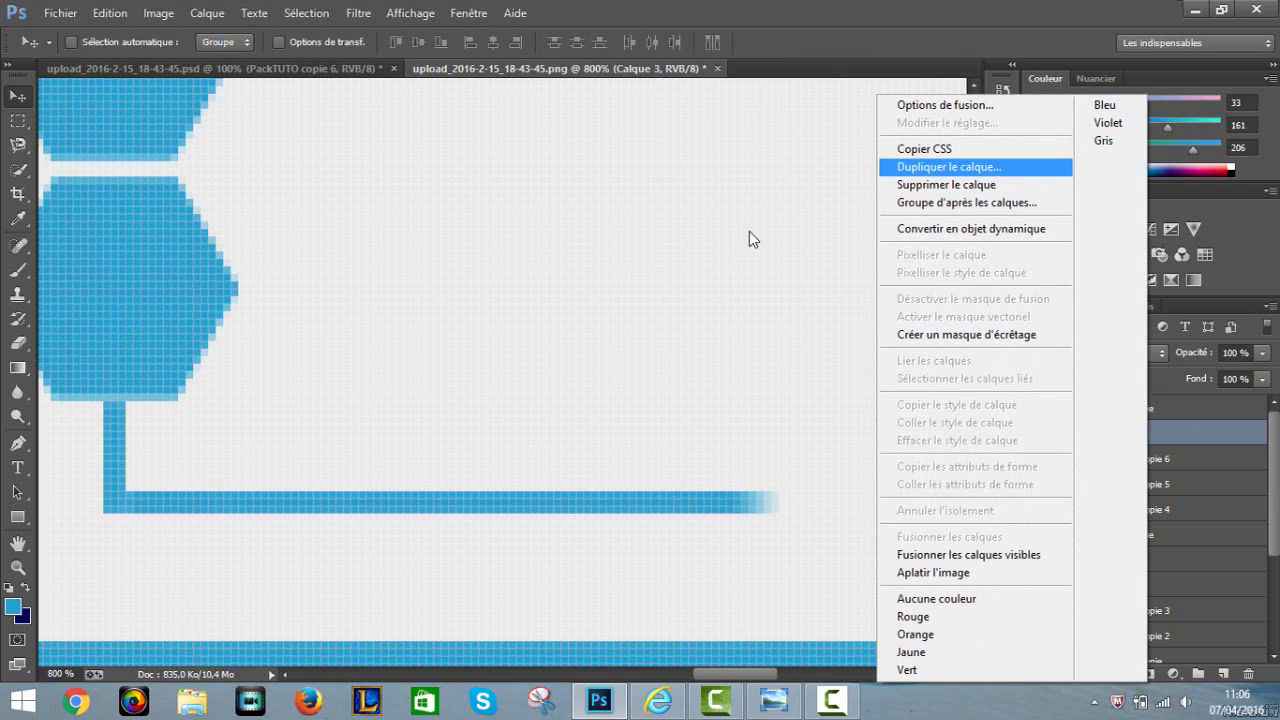
{"action": "key", "text": "Return"}
{"action": "key", "text": "Return"}
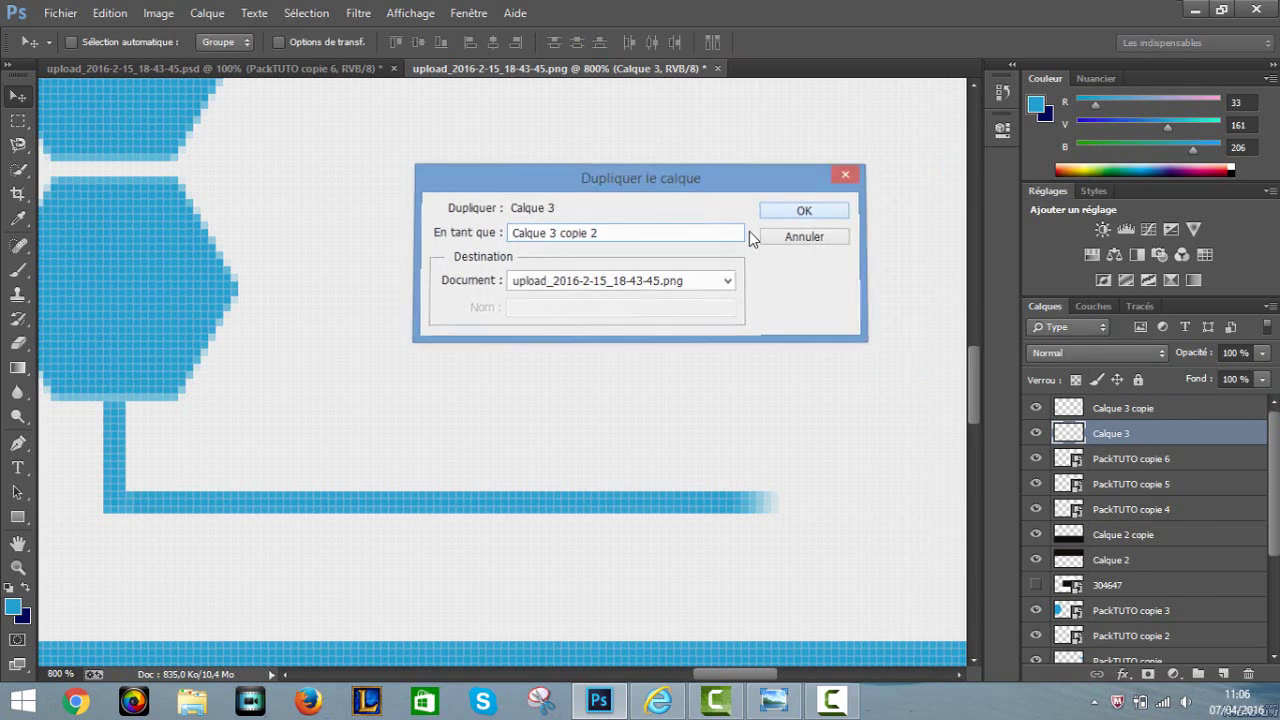
{"action": "left_click_drag", "start_coordinate": [650, 415], "coordinate": [746, 472]}
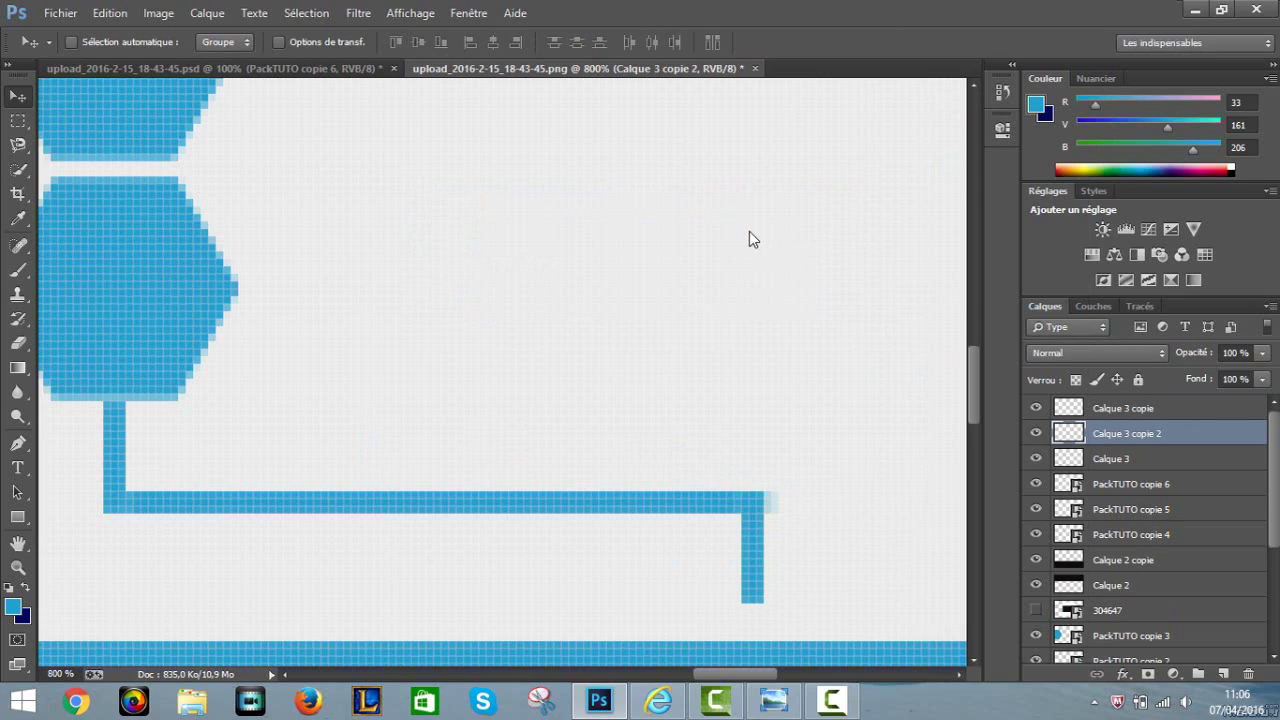
{"action": "key", "text": "Right"}
{"action": "key", "text": "Left"}
{"action": "key", "text": "Right"}
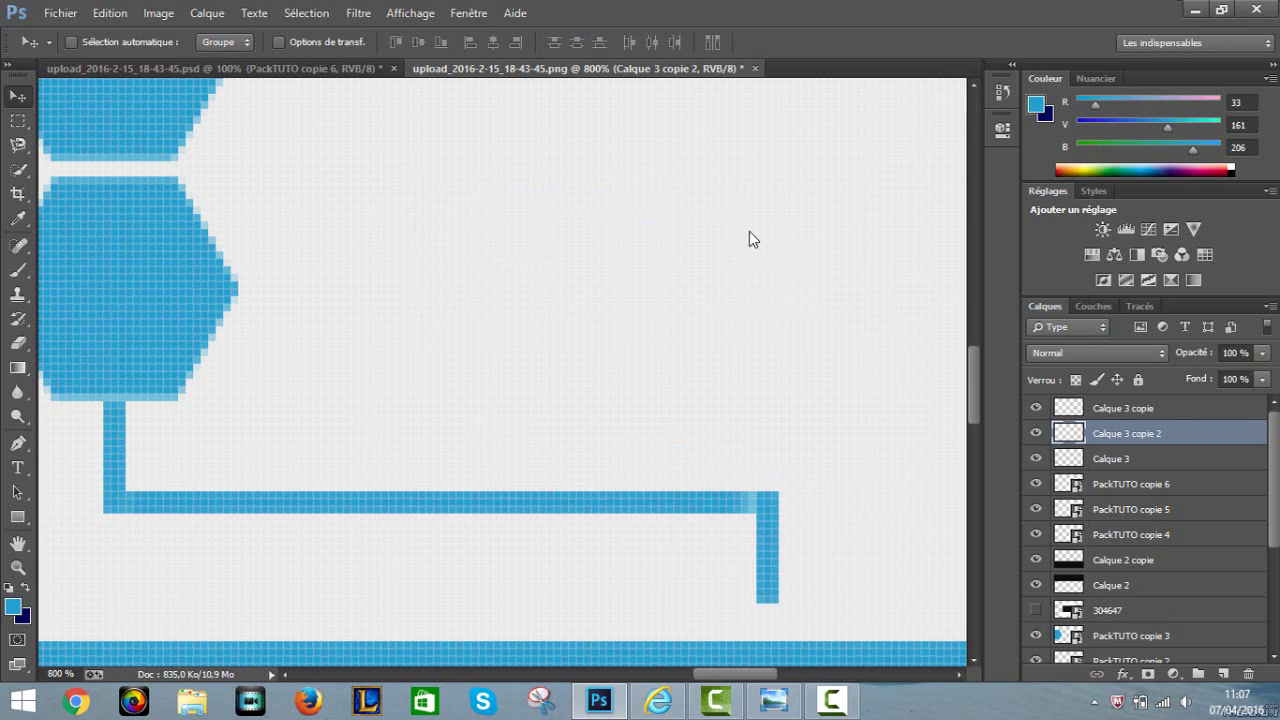
- Stretch the new vertical segment down to the lower blue strip, to 133.33 % height, and apply the transform
{"action": "key", "text": "ctrl+t"}
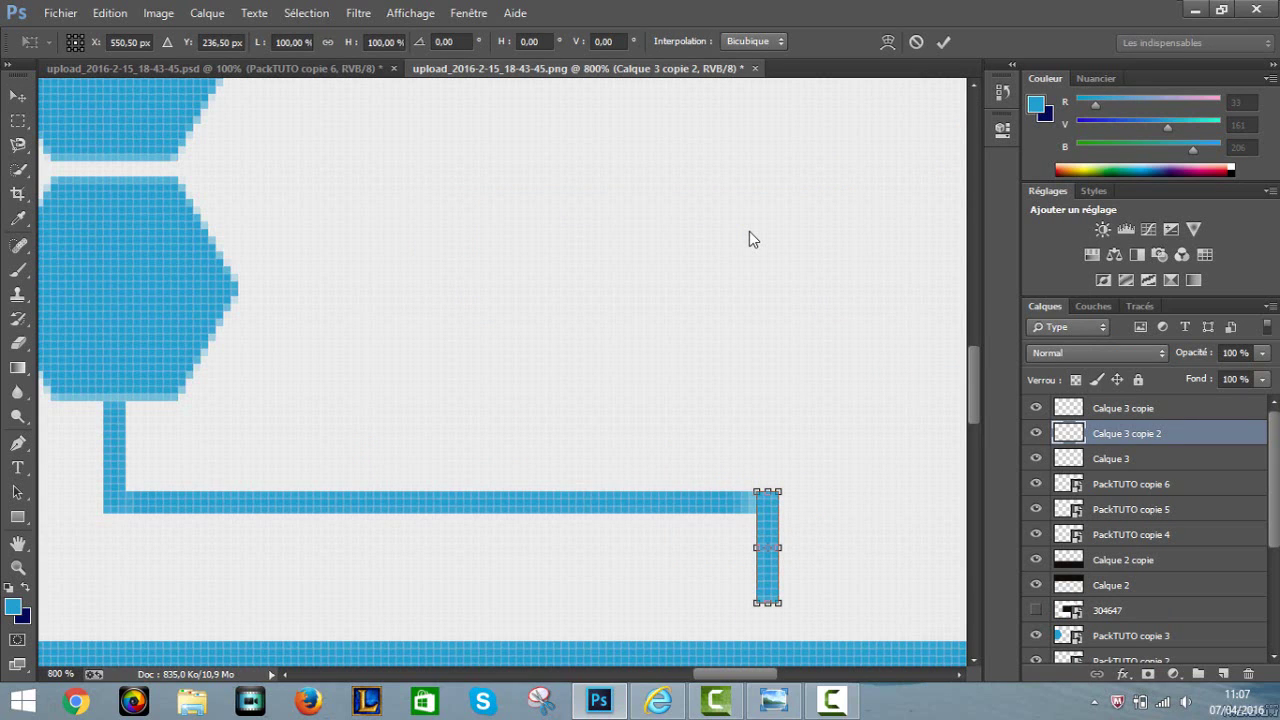
{"action": "left_click_drag", "start_coordinate": [767, 602], "coordinate": [767, 640]}
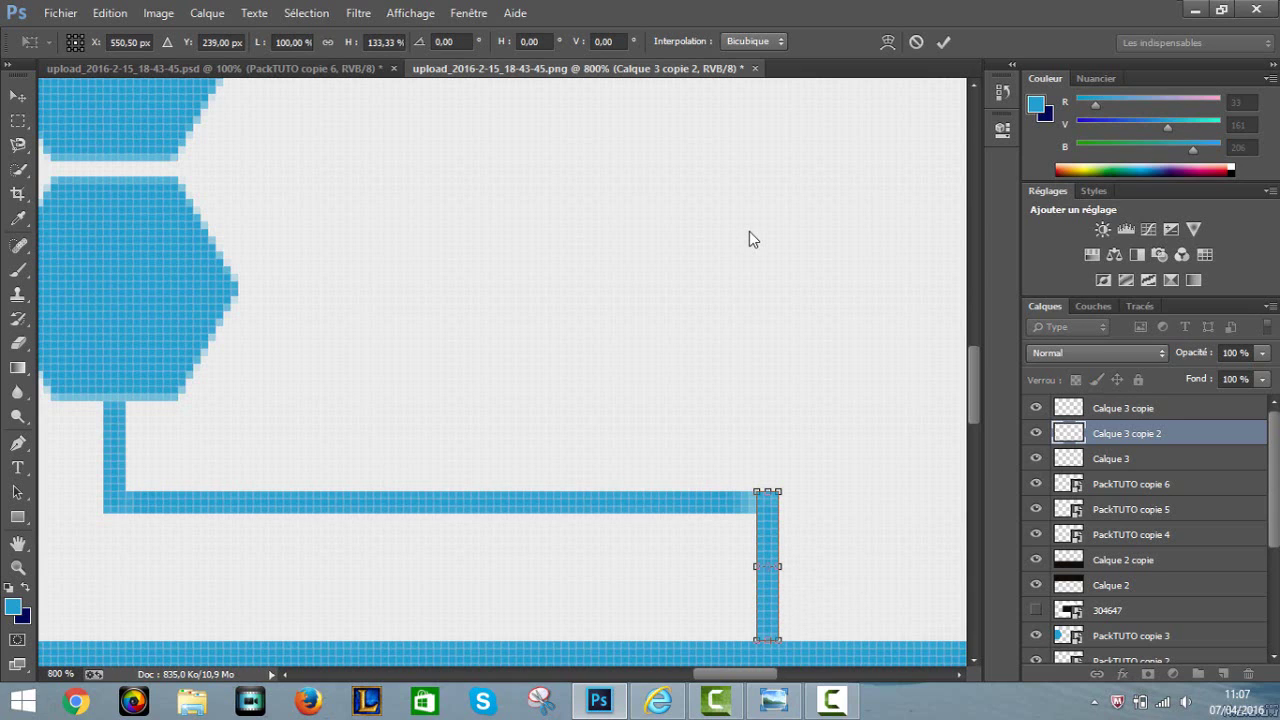
{"action": "key", "text": "Return"}
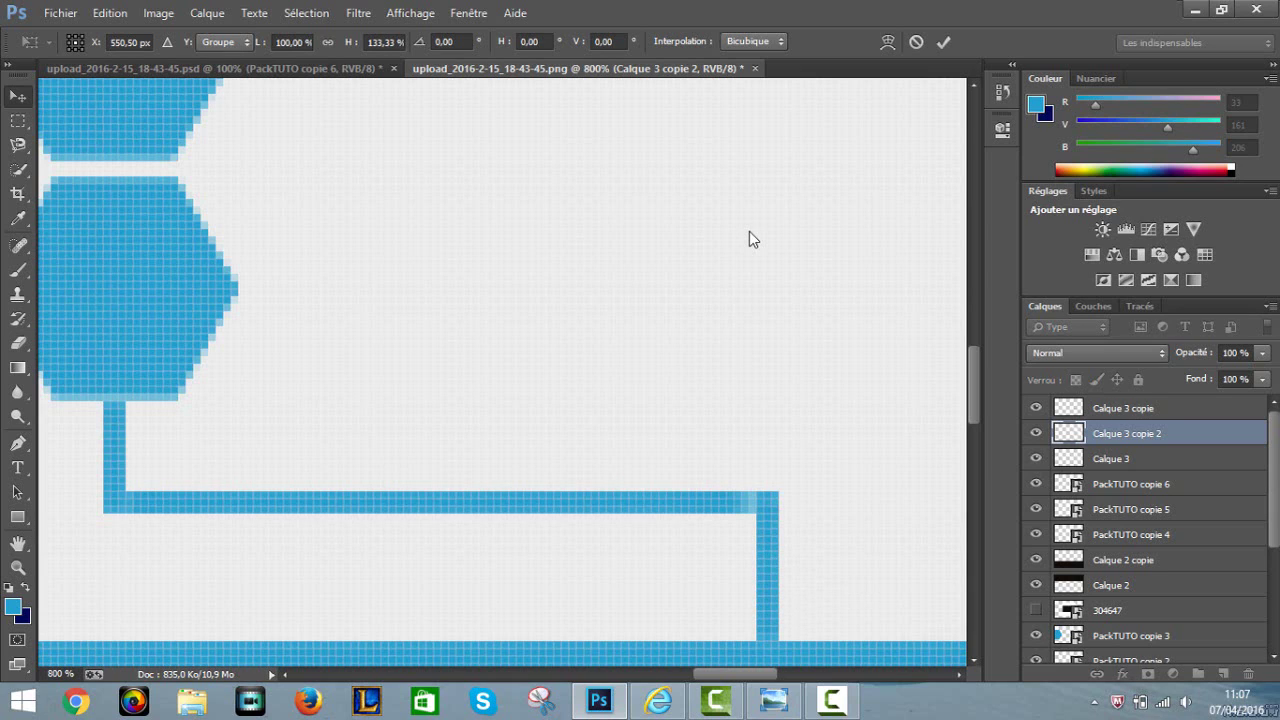
- Examine the connector line within the whole banner at 100 %, and return to a close view of the title area
{"action": "key", "text": "ctrl+minus"}
{"action": "key", "text": "ctrl+minus"}
{"action": "key", "text": "ctrl+minus"}
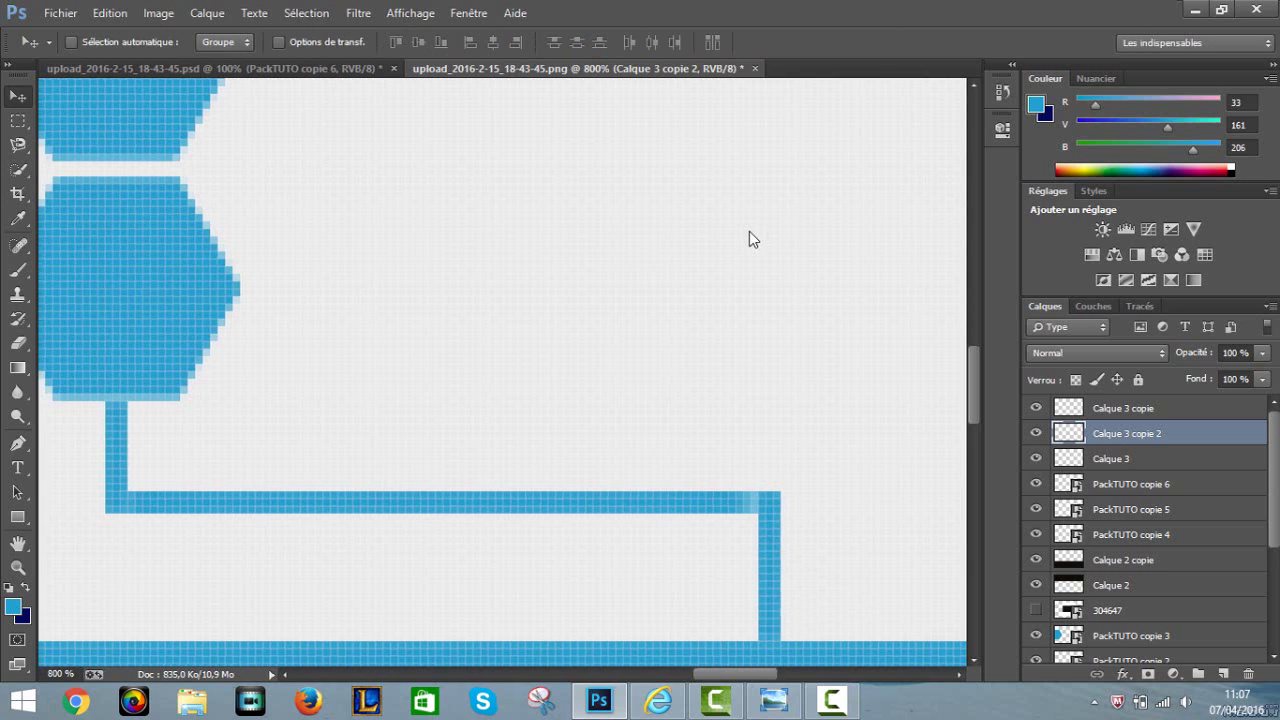
{"action": "key", "text": "ctrl+minus"}
{"action": "key", "text": "ctrl+minus"}
{"action": "key", "text": "ctrl+minus"}
{"action": "key", "text": "ctrl+minus"}
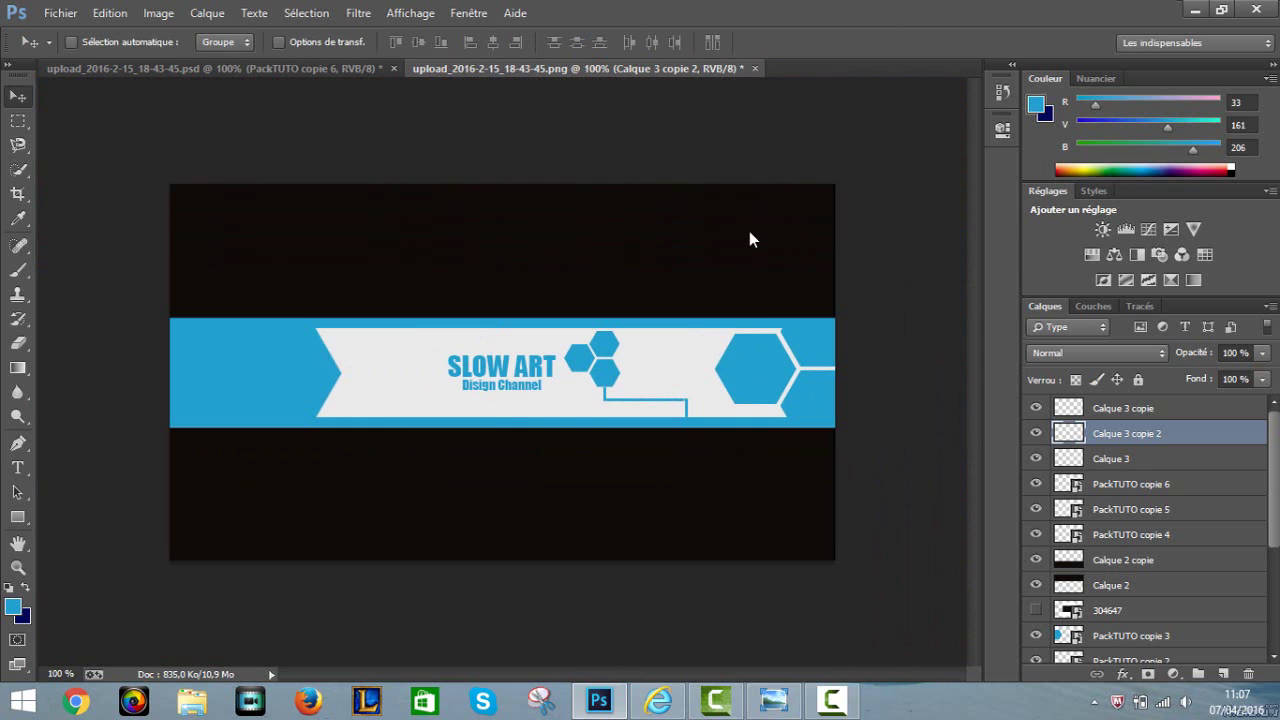
{"action": "key", "text": "ctrl+plus"}
{"action": "key", "text": "ctrl+plus"}
{"action": "key", "text": "ctrl+plus"}
{"action": "key", "text": "ctrl+plus"}
{"action": "key", "text": "ctrl+plus"}
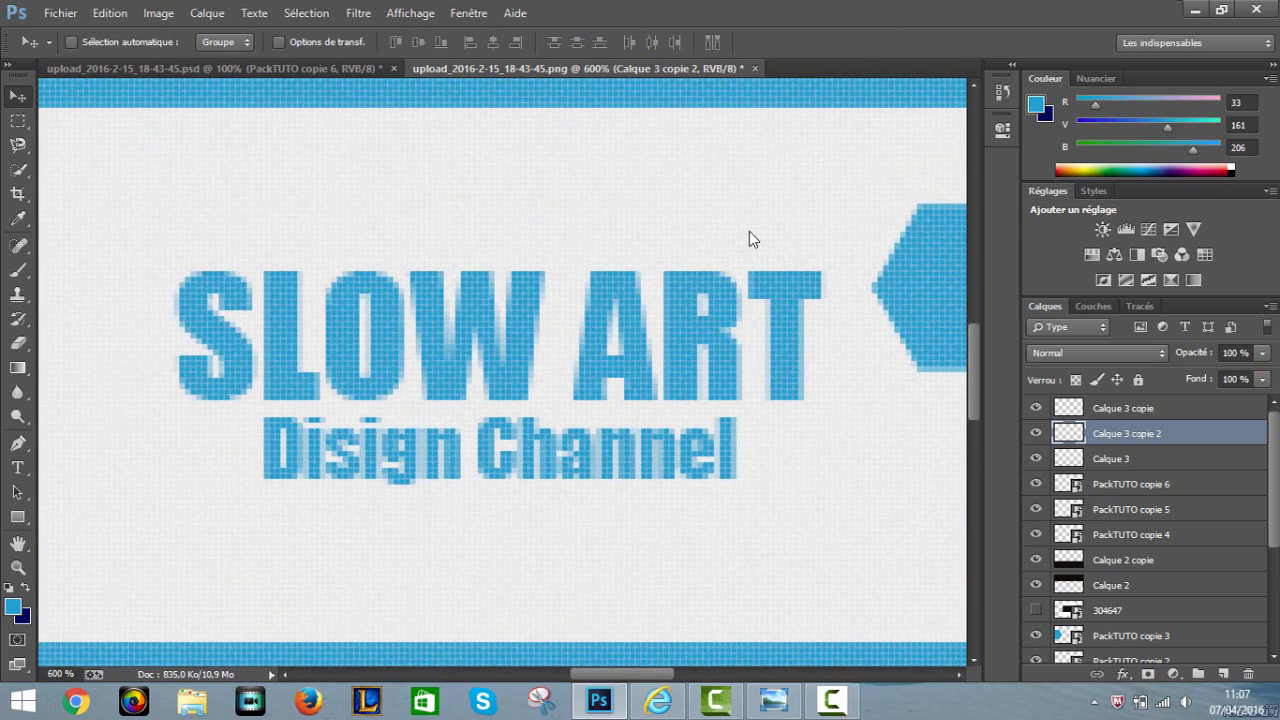
- Set the Brush to 1 px and paint over part of the faded pixels at the connector line's far corner in blue
{"action": "scroll", "coordinate": [752, 239], "scroll_direction": "right", "scroll_amount": 6}
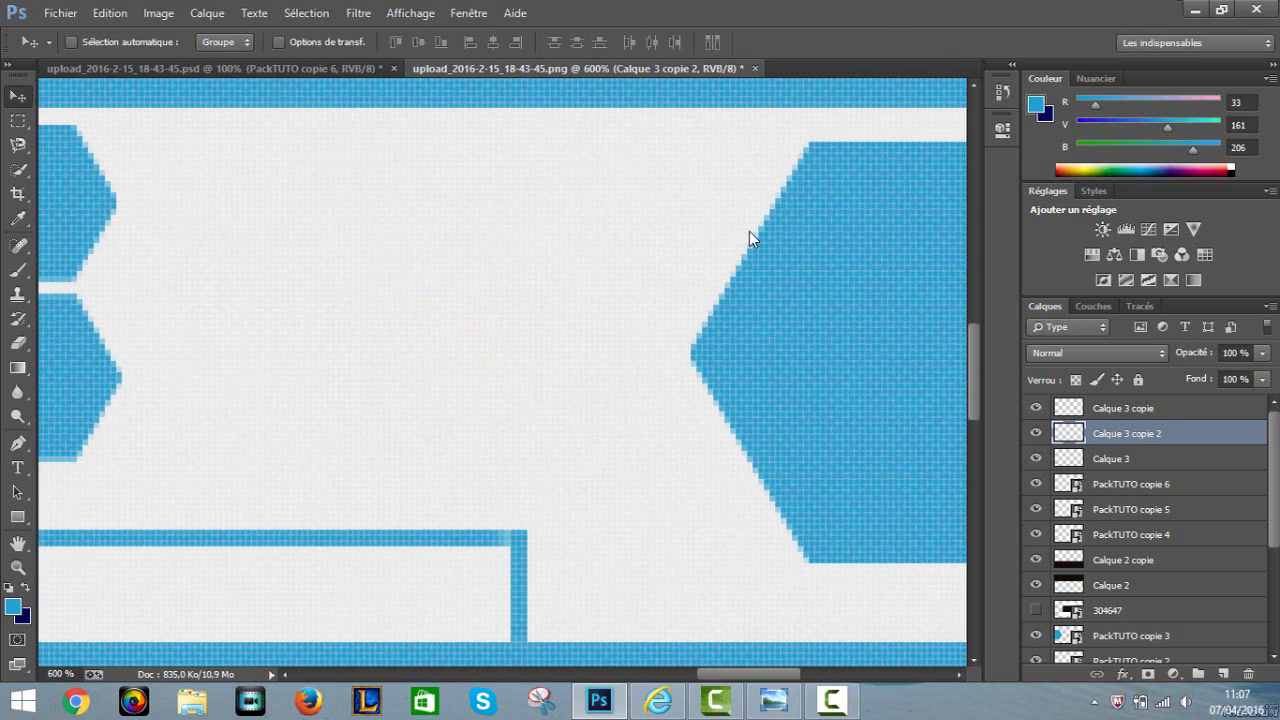
{"action": "scroll", "coordinate": [752, 239], "scroll_direction": "left", "scroll_amount": 1}
{"action": "key", "text": "ctrl+plus"}
{"action": "key", "text": "ctrl+plus"}
{"action": "key", "text": "ctrl+plus"}
{"action": "key", "text": "ctrl+plus"}
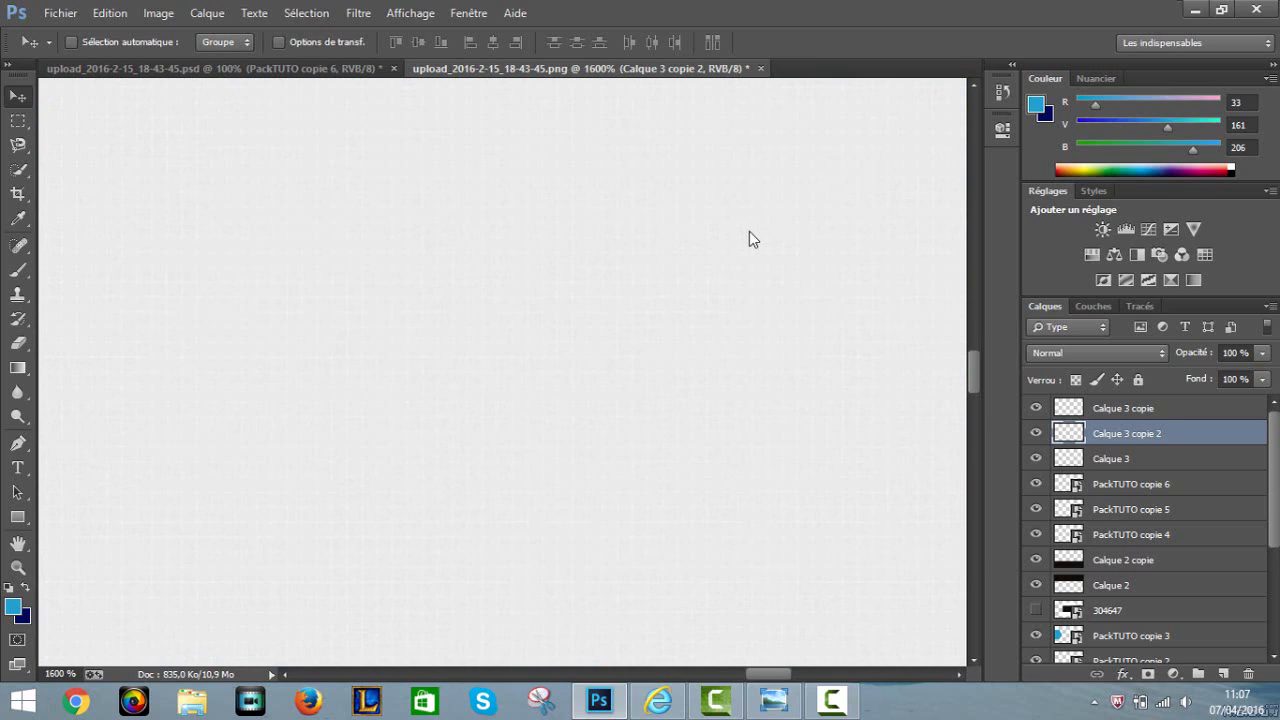
{"action": "scroll", "coordinate": [752, 239], "scroll_direction": "down", "scroll_amount": 3}
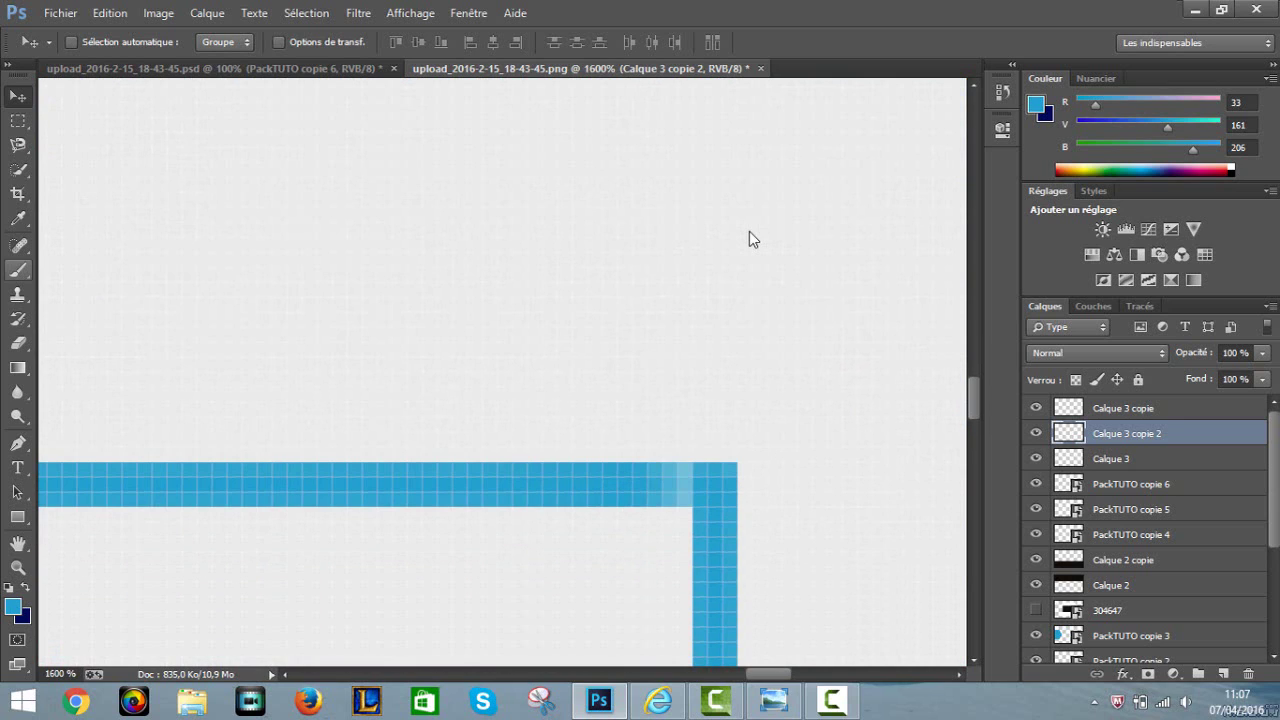
{"action": "key", "text": "b"}
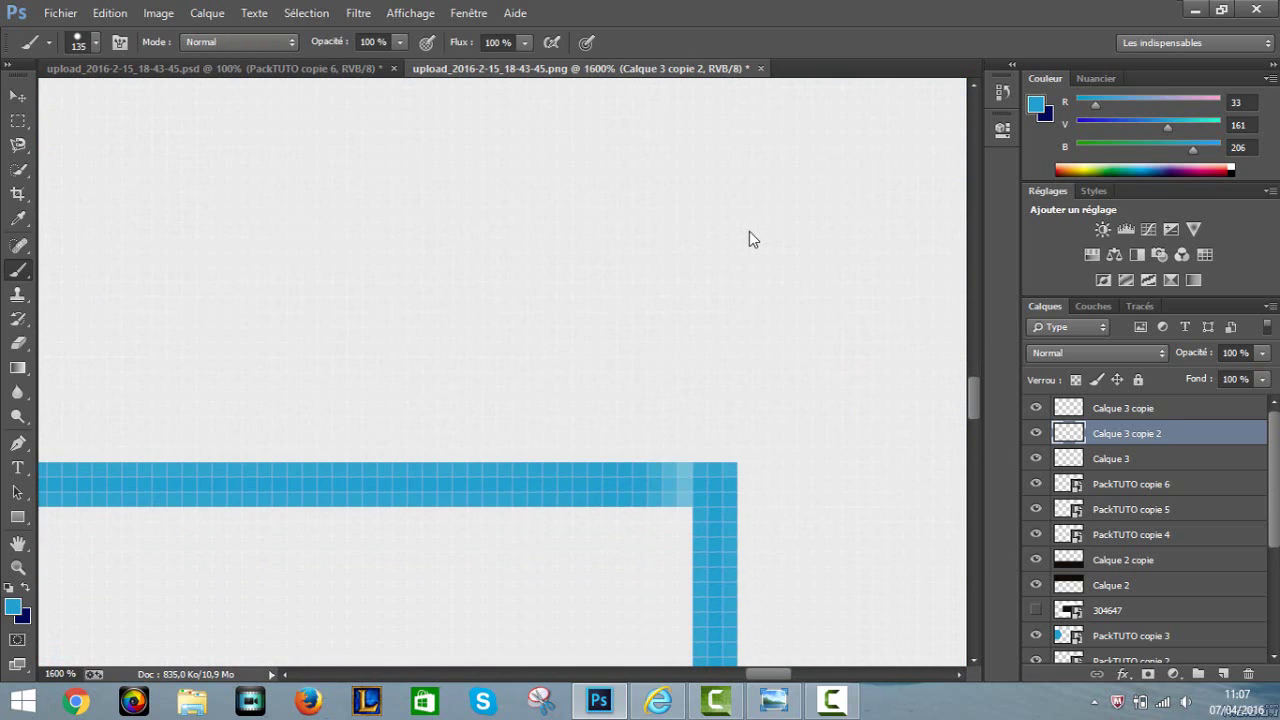
{"action": "right_click", "coordinate": [643, 435]}
{"action": "type", "text": "10"}
{"action": "key", "text": "Return"}
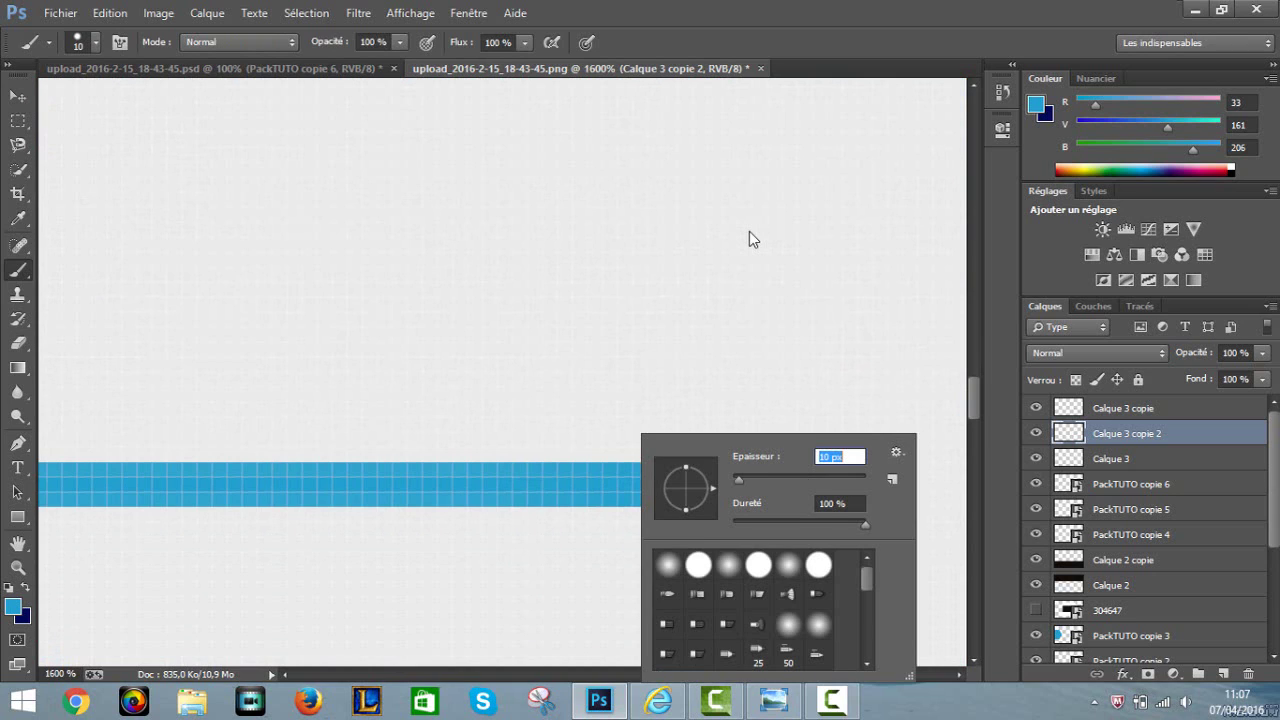
{"action": "type", "text": "4"}
{"action": "key", "text": "Return"}
{"action": "type", "text": "1"}
{"action": "key", "text": "Return"}
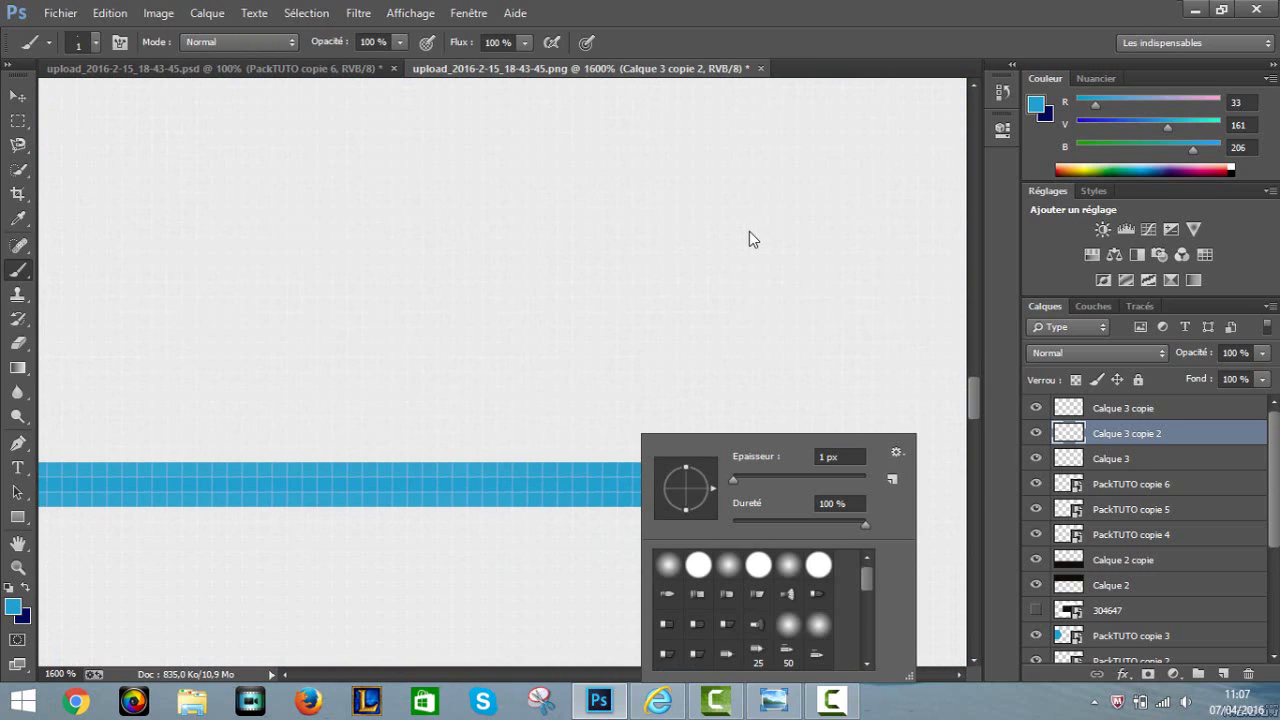
{"action": "key", "text": "Return"}
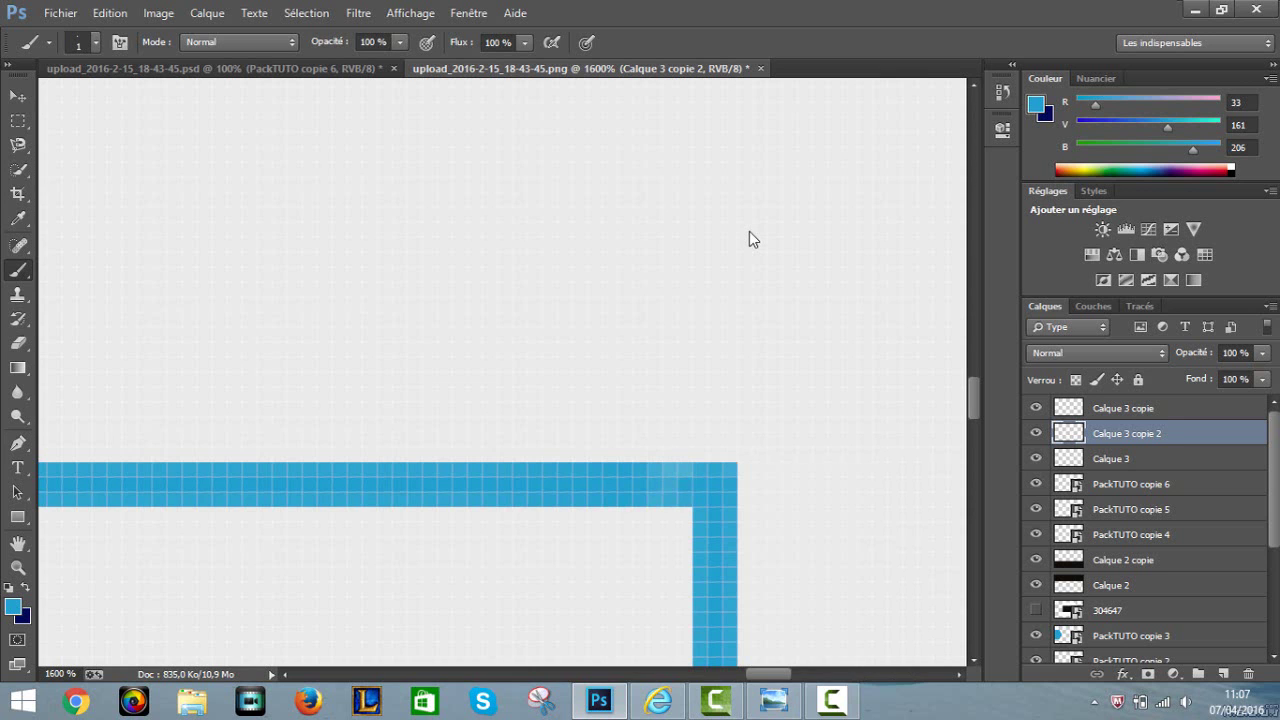
{"action": "key", "text": "v"}
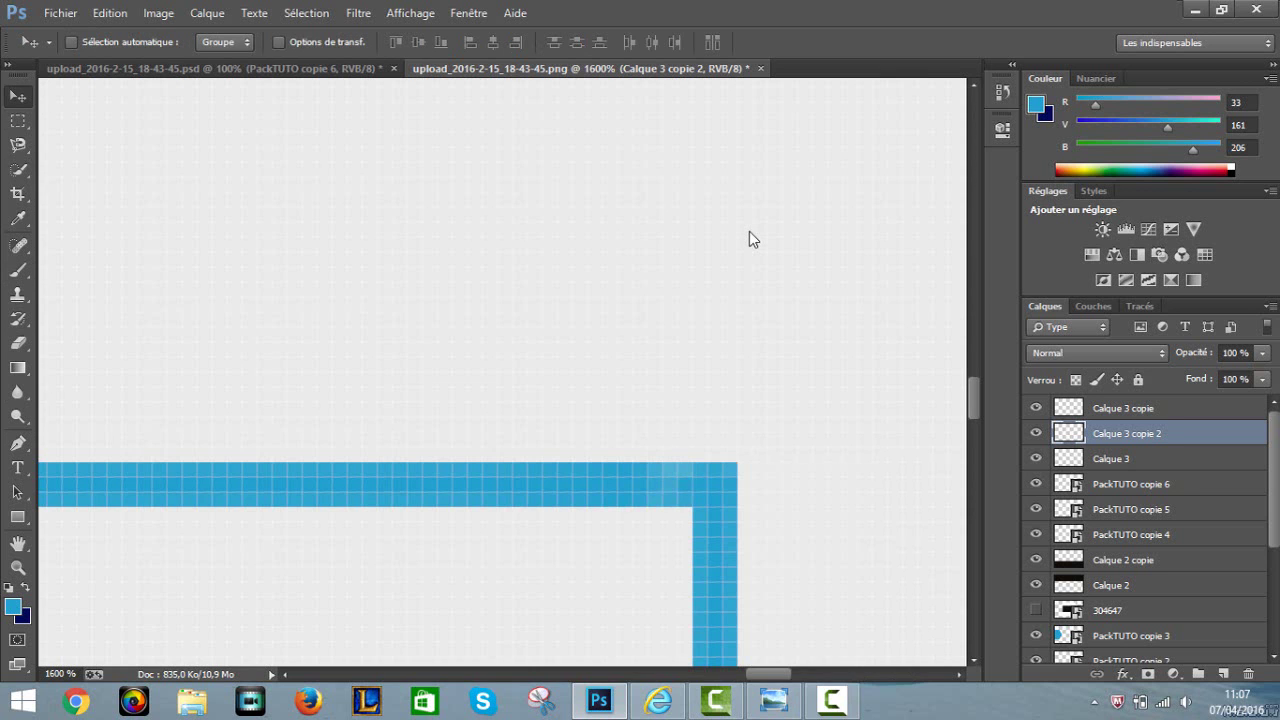
- Fill the remaining faded pixels beside the connector line's far corner with the blue 1 px Brush
{"action": "scroll", "coordinate": [752, 239], "scroll_direction": "down", "scroll_amount": 5}
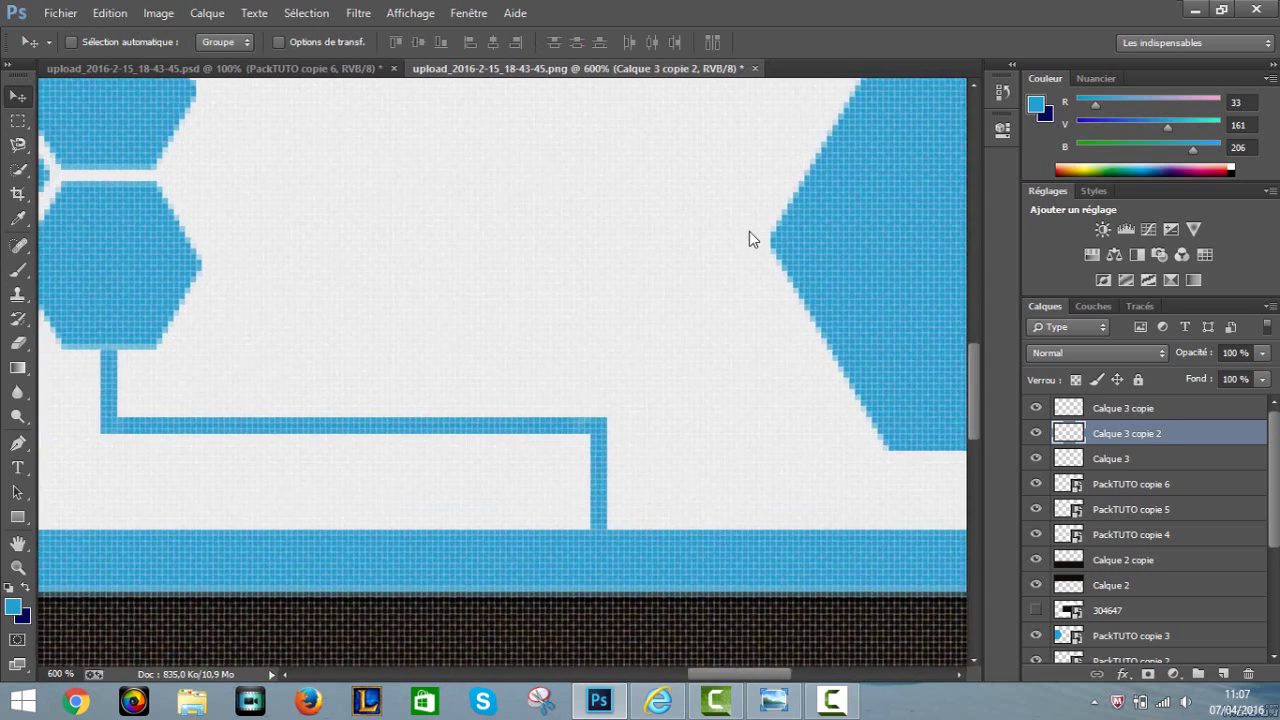
{"action": "scroll", "coordinate": [752, 239], "scroll_direction": "down", "scroll_amount": 1}
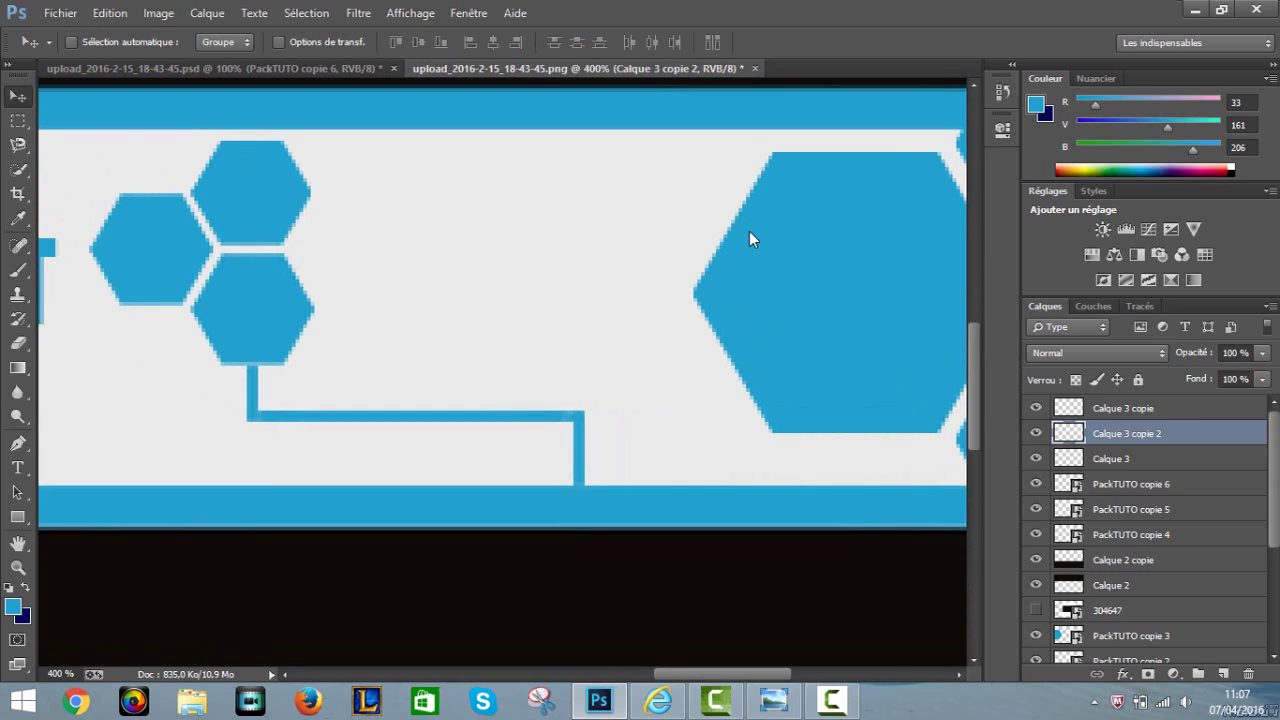
{"action": "scroll", "coordinate": [752, 239], "scroll_direction": "up", "scroll_amount": 8}
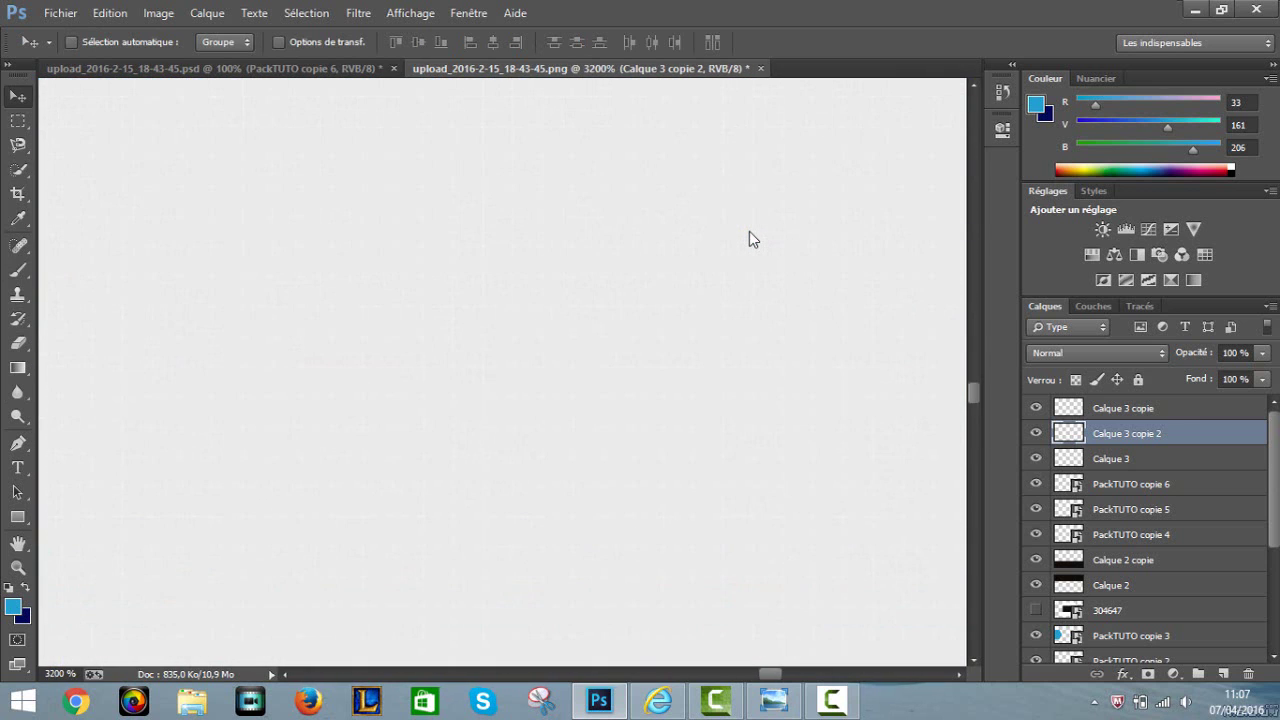
{"action": "scroll", "coordinate": [752, 239], "scroll_direction": "down", "scroll_amount": 1}
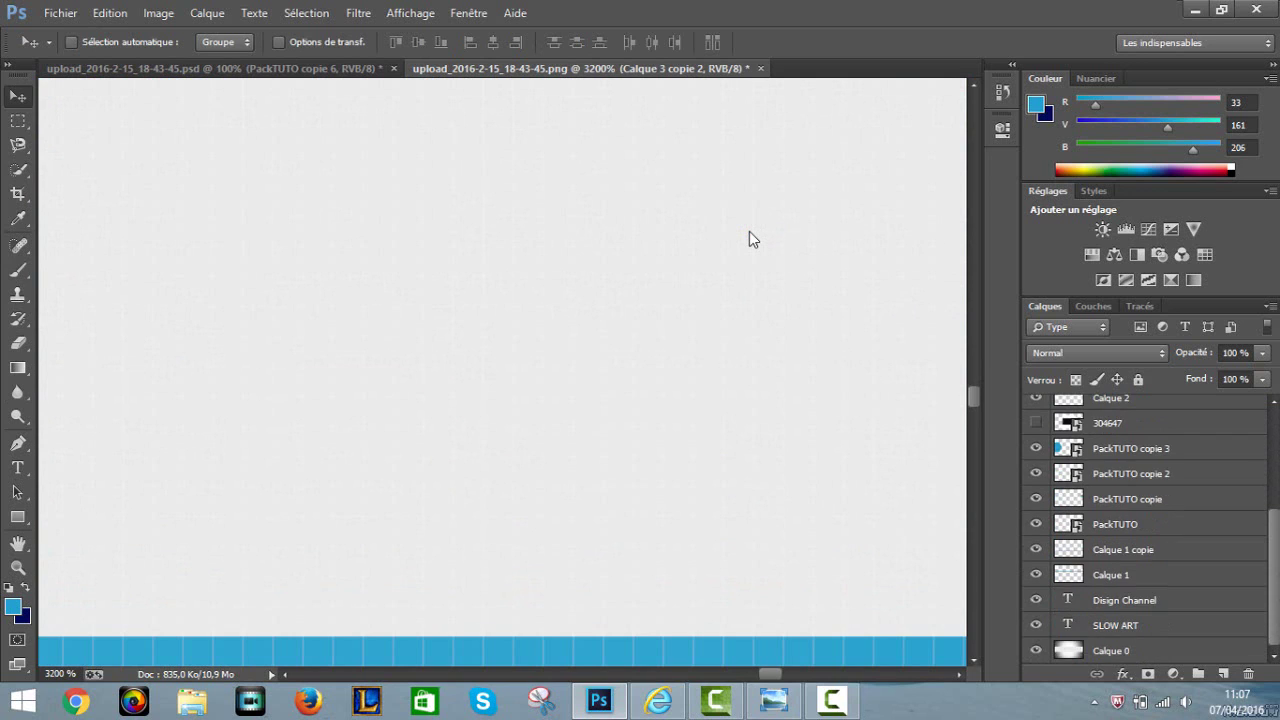
{"action": "scroll", "coordinate": [752, 239], "scroll_direction": "down", "scroll_amount": 2}
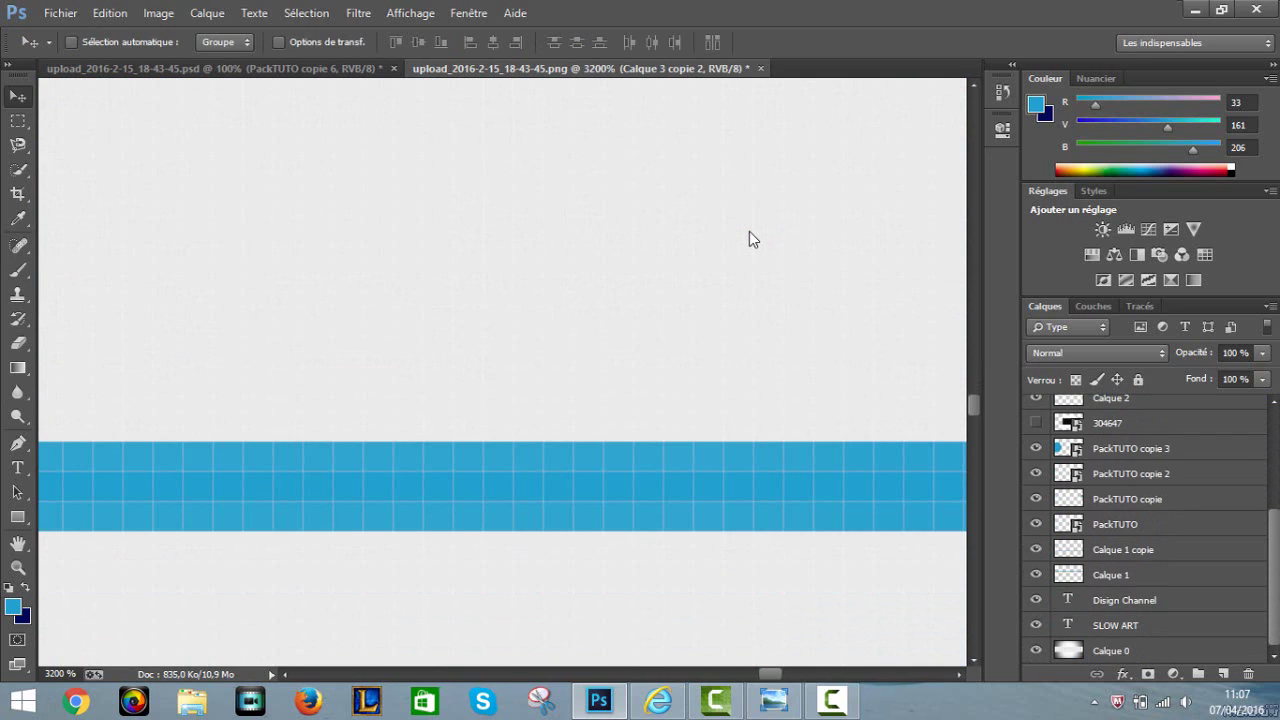
{"action": "scroll", "coordinate": [752, 239], "scroll_direction": "right", "scroll_amount": 3}
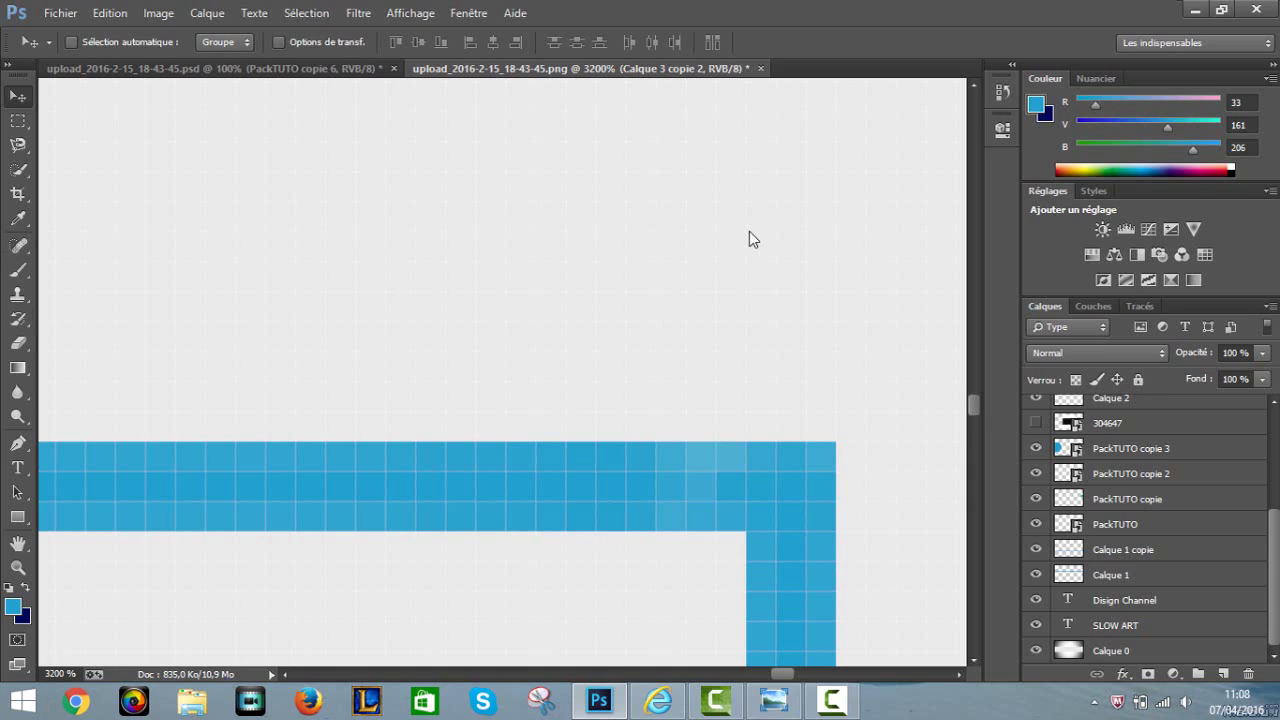
{"action": "key", "text": "b"}
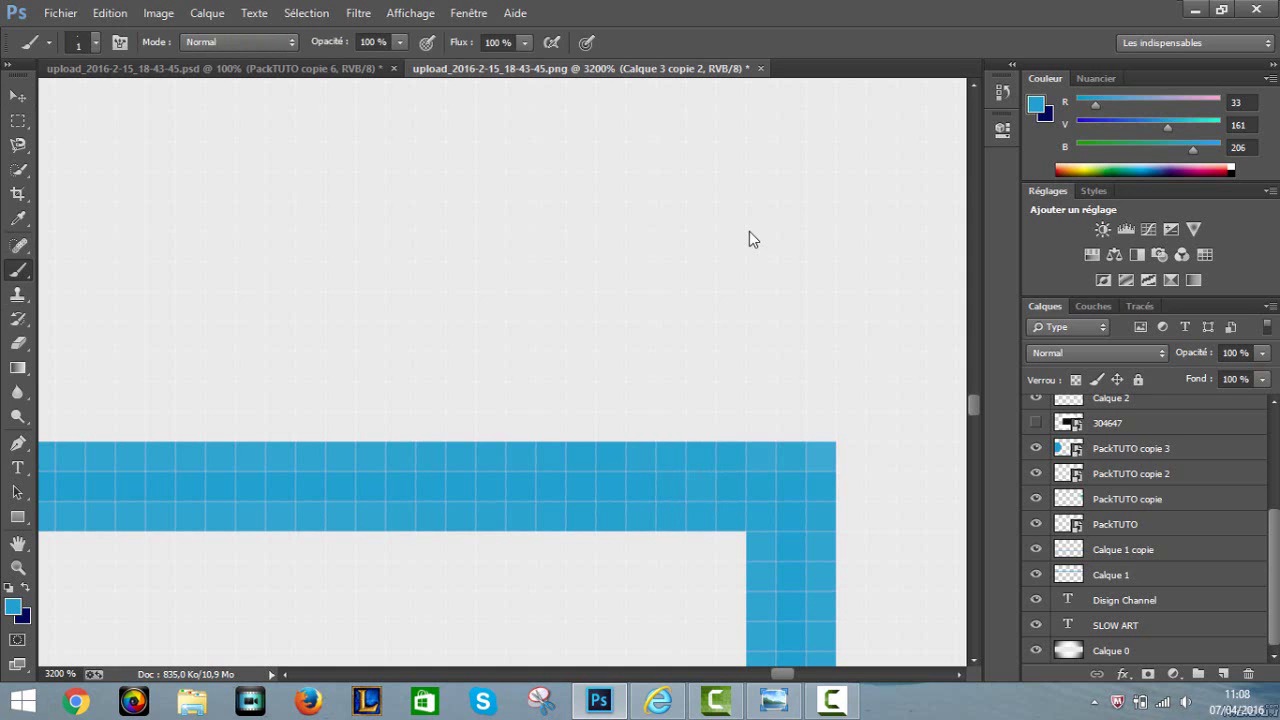
- Examine the retouched connector line within the whole banner at 100 %, and return to the Move tool
{"action": "key", "text": "ctrl+minus"}
{"action": "key", "text": "ctrl+minus"}
{"action": "key", "text": "ctrl+minus"}
{"action": "key", "text": "ctrl+minus"}
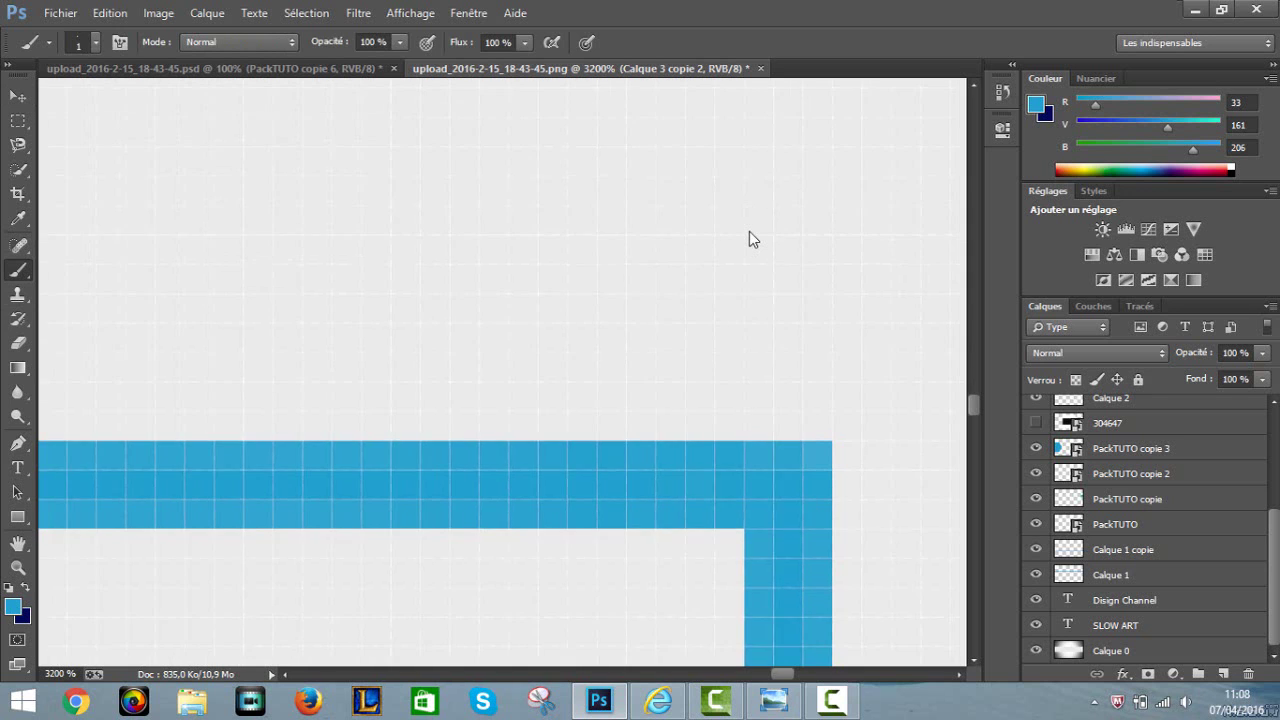
{"action": "key", "text": "ctrl+minus"}
{"action": "key", "text": "ctrl+minus"}
{"action": "key", "text": "ctrl+minus"}
{"action": "key", "text": "ctrl+minus"}
{"action": "key", "text": "ctrl+minus"}
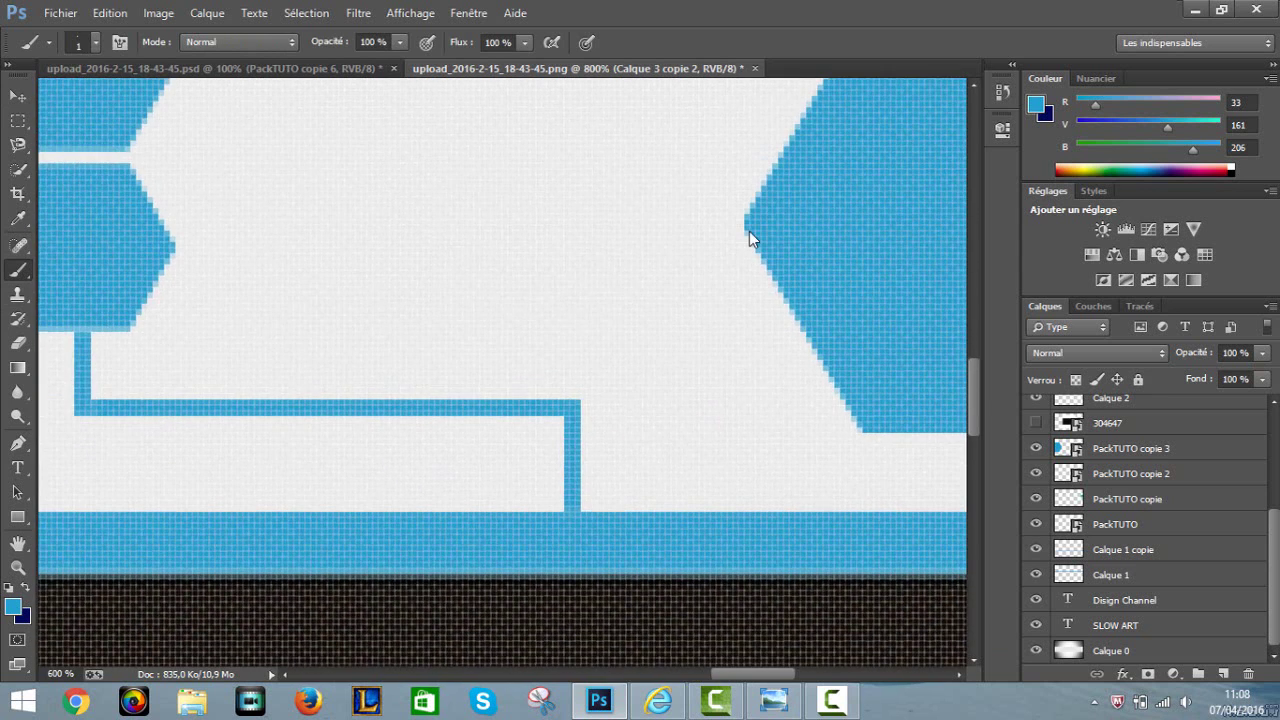
{"action": "key", "text": "ctrl+minus"}
{"action": "key", "text": "ctrl+minus"}
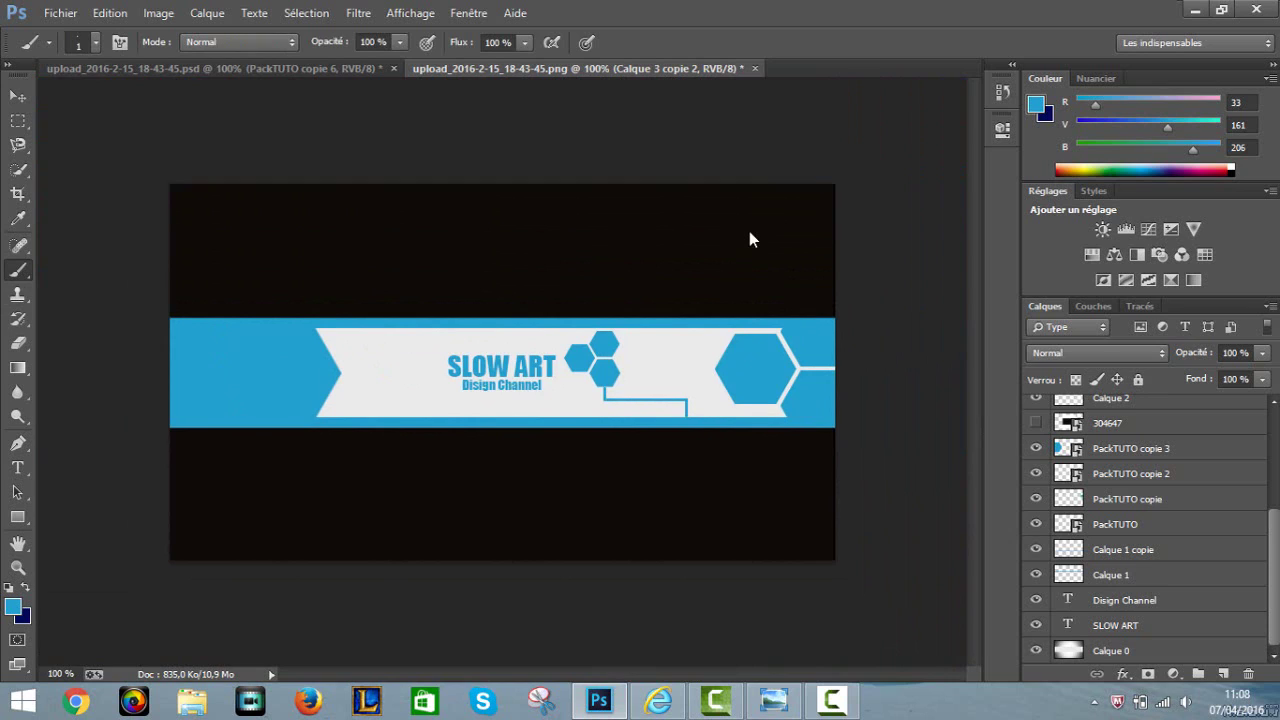
{"action": "key", "text": "v"}
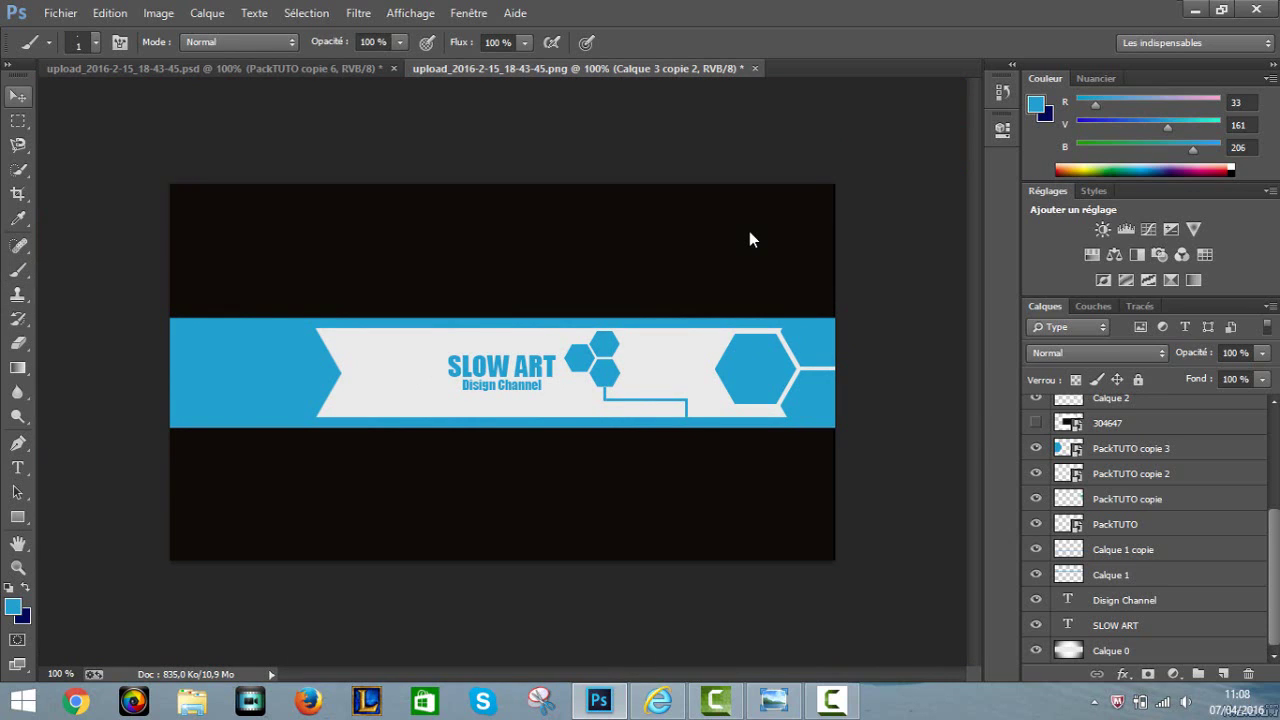
- Switch to Windows Photo Viewer to compare the banner with the "rendu final" image, and return to Photoshop
{"action": "key", "text": "F9"}
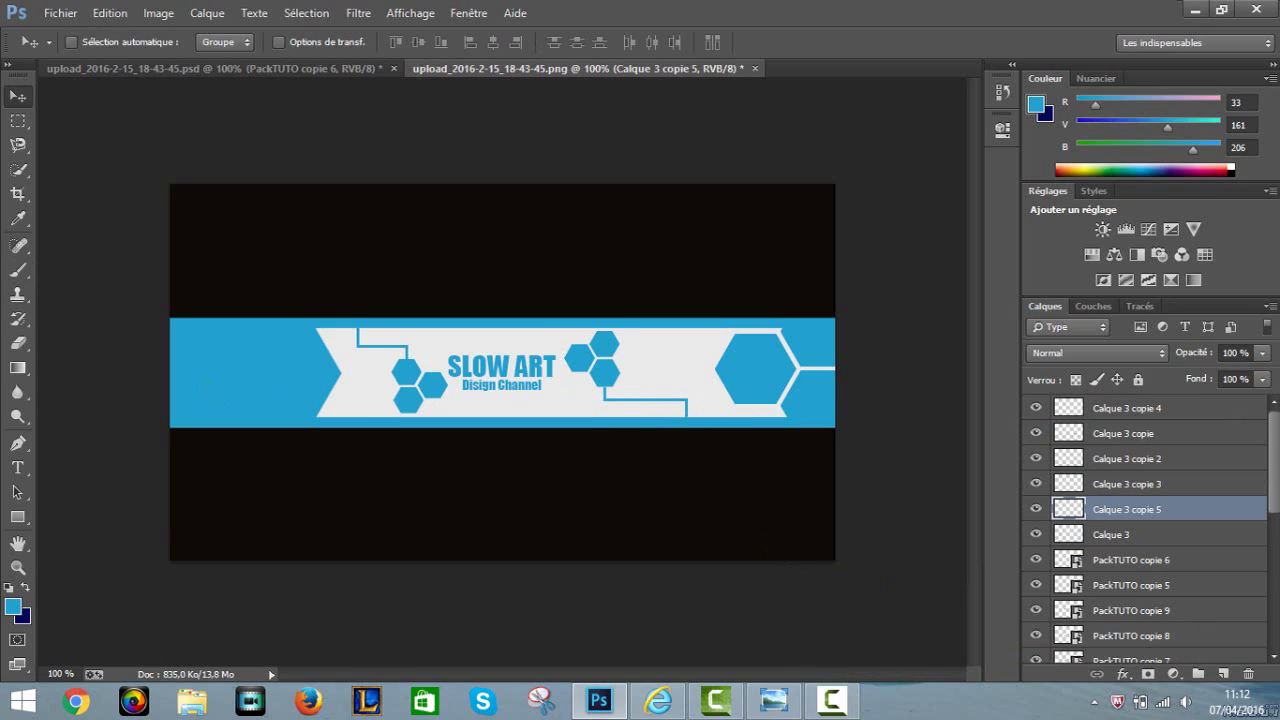
{"action": "left_click", "coordinate": [60, 8]}
{"action": "left_click", "coordinate": [773, 700]}
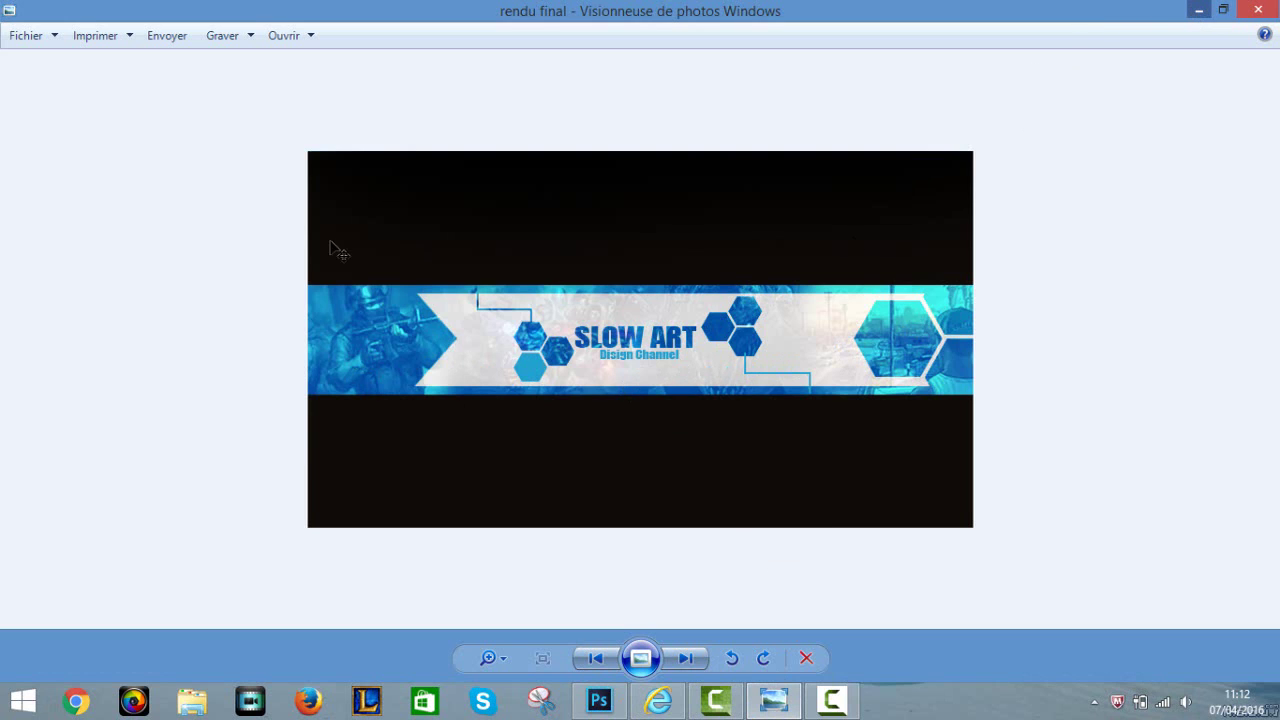
{"action": "key", "text": "alt+Tab"}
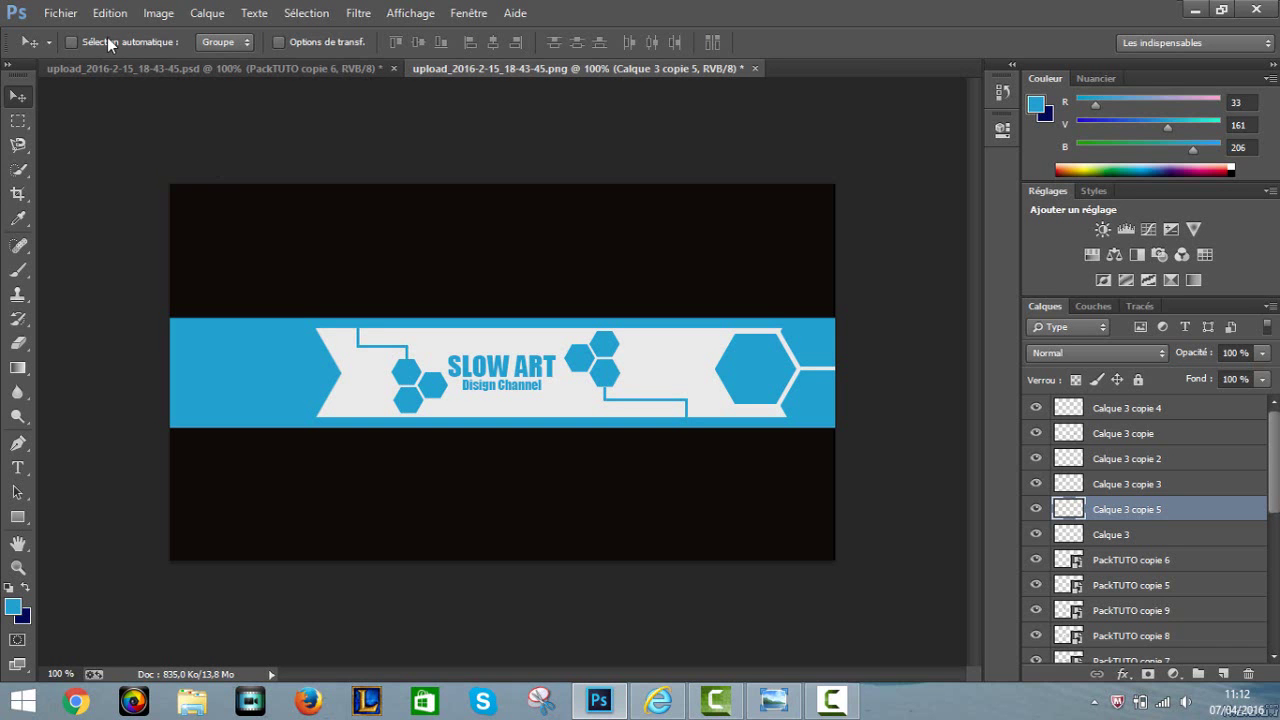
- Place the Capture PNG image from the Bureau folder into the banner document
{"action": "left_click", "coordinate": [76, 13]}
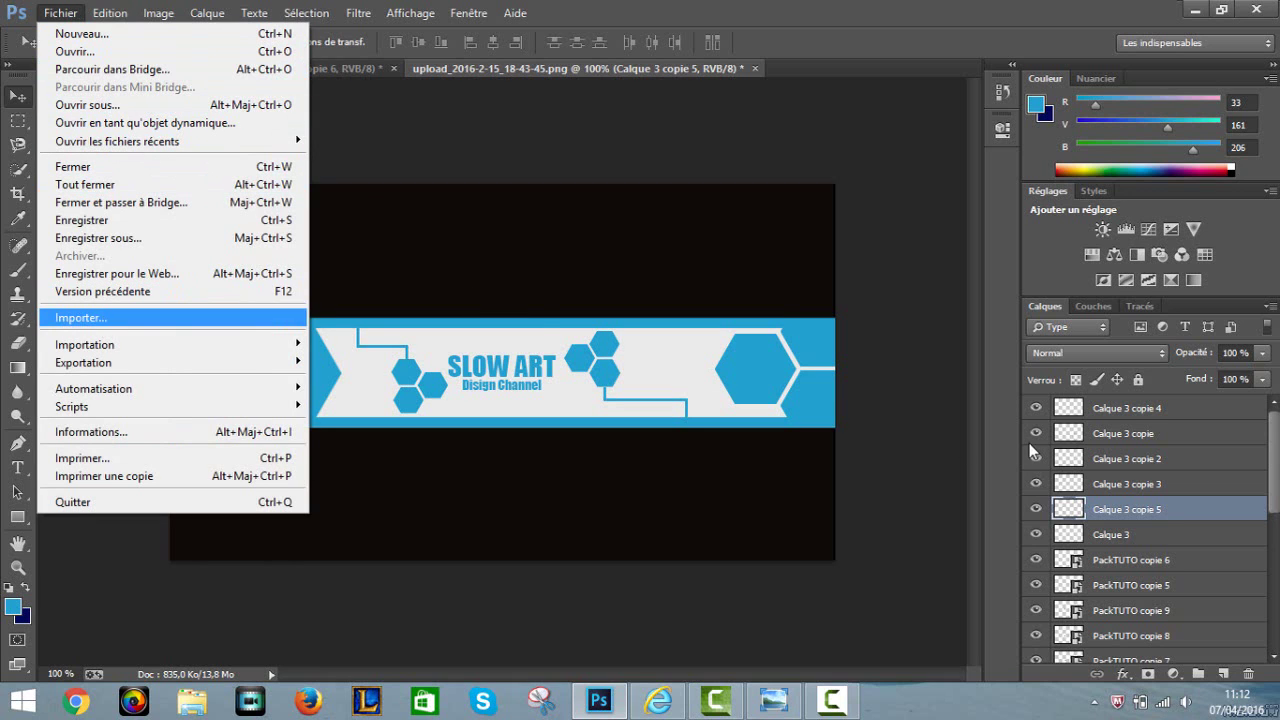
{"action": "key", "text": "Return"}
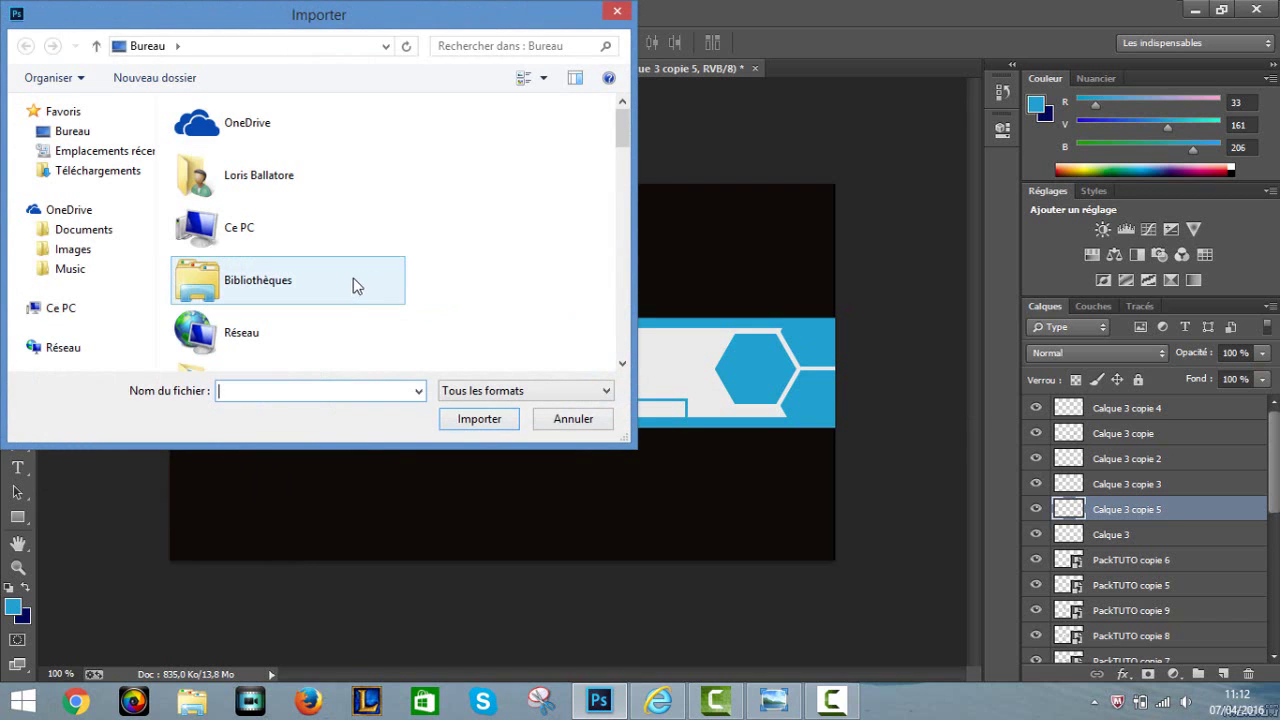
{"action": "scroll", "coordinate": [355, 285], "scroll_direction": "down", "scroll_amount": 5}
{"action": "scroll", "coordinate": [355, 285], "scroll_direction": "down", "scroll_amount": 3}
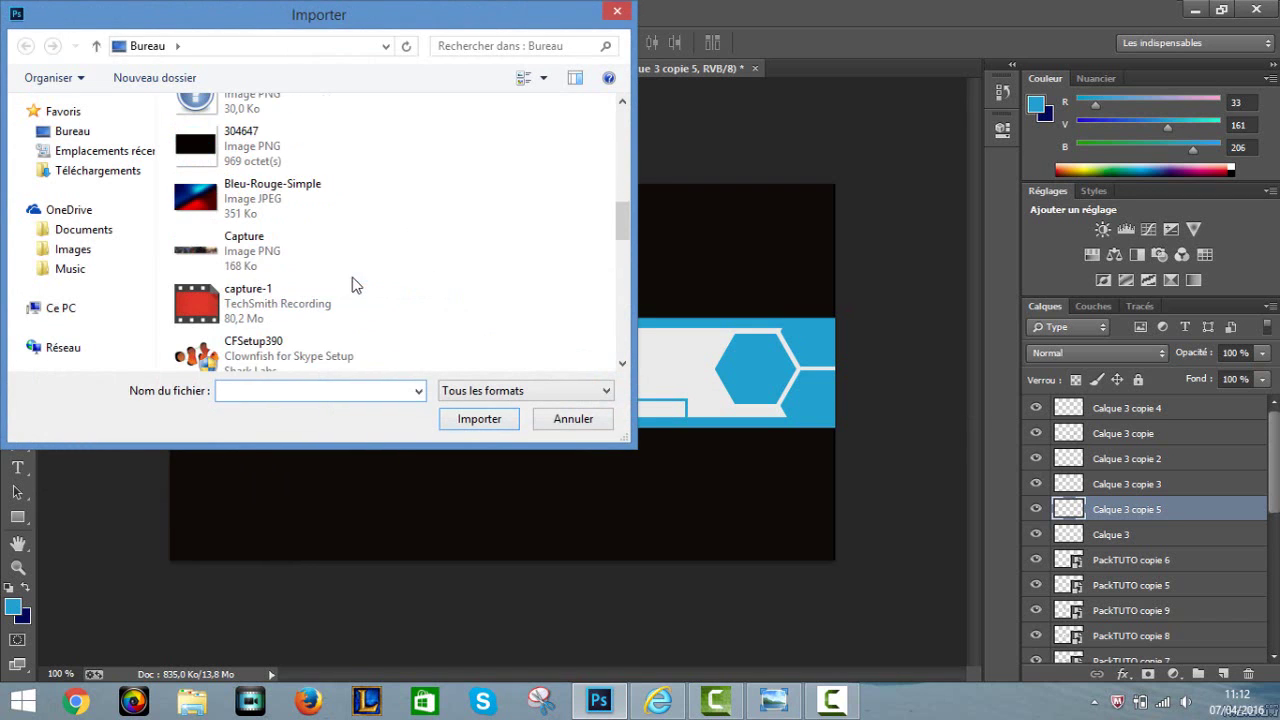
{"action": "left_click", "coordinate": [305, 258]}
{"action": "key", "text": "Return"}
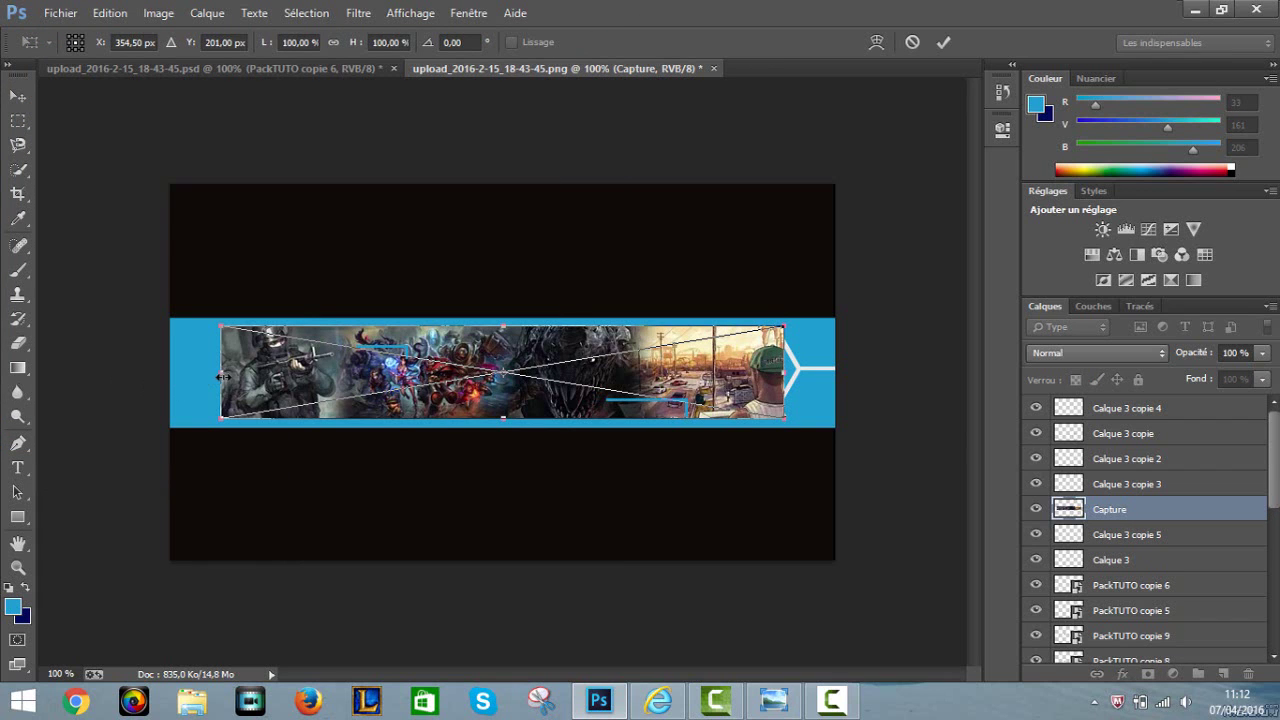
- Stretch the Capture image over the full banner width and blue band height, to 117.97 % width and 121 % height, and apply the transform
{"action": "left_click_drag", "start_coordinate": [221, 375], "coordinate": [170, 373]}
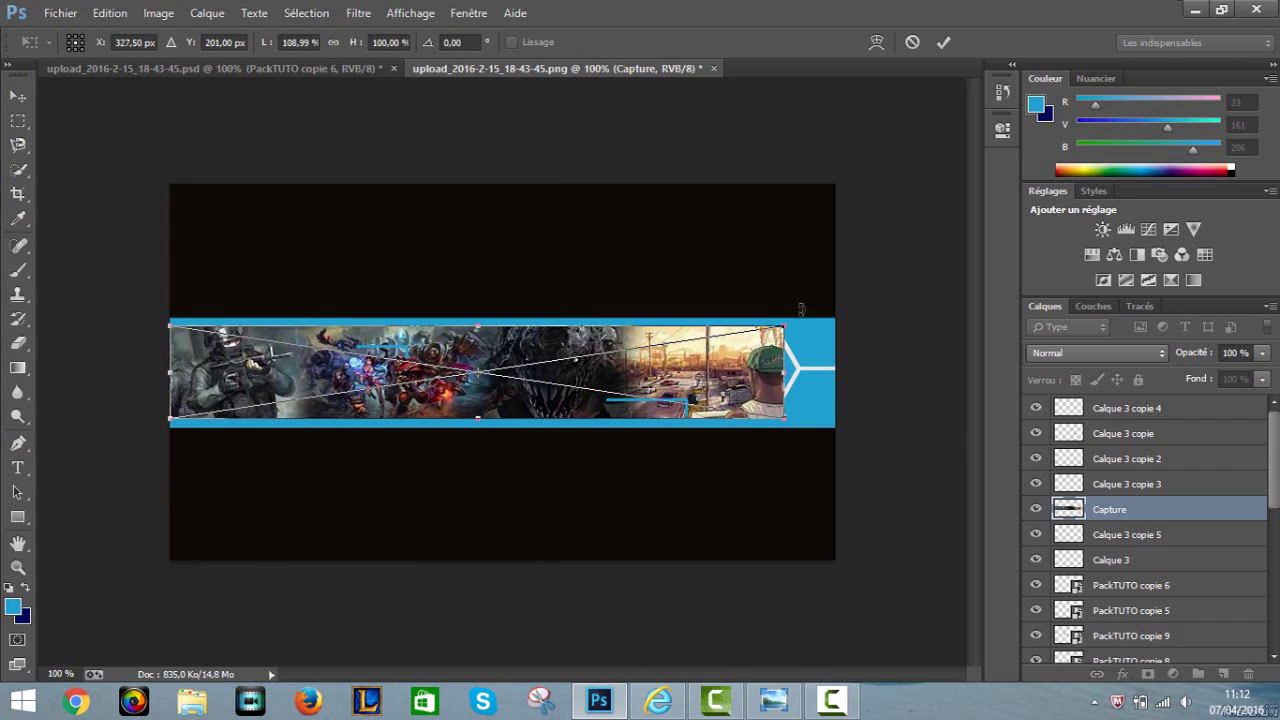
{"action": "left_click_drag", "start_coordinate": [790, 372], "coordinate": [835, 372]}
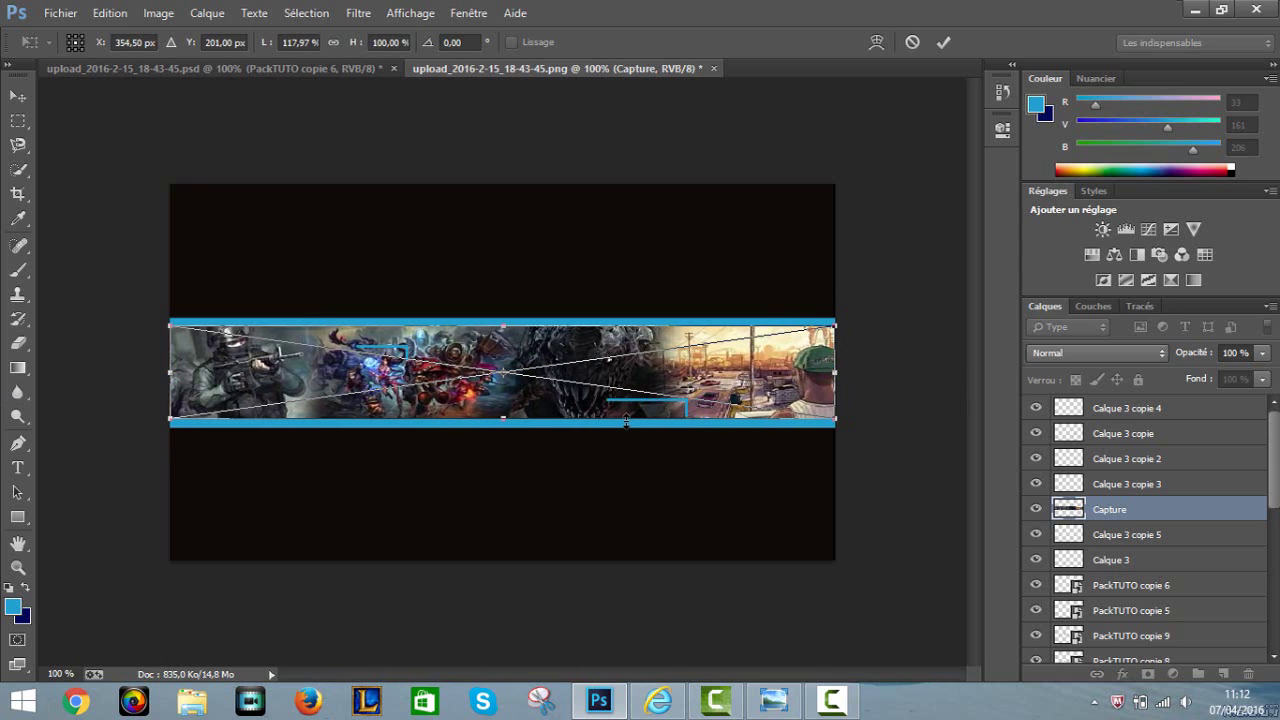
{"action": "key", "text": "ctrl+plus"}
{"action": "key", "text": "ctrl+plus"}
{"action": "key", "text": "ctrl+plus"}
{"action": "key", "text": "ctrl+plus"}
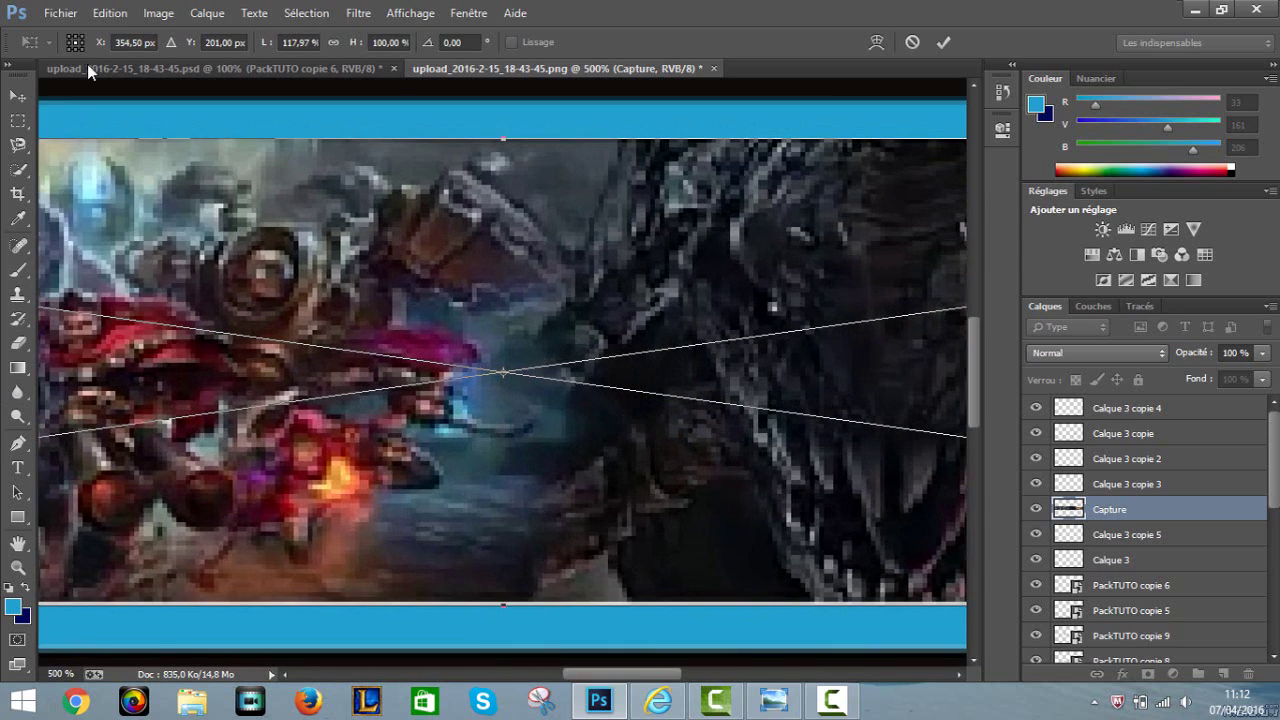
{"action": "scroll", "coordinate": [424, 470], "scroll_direction": "down", "scroll_amount": 2}
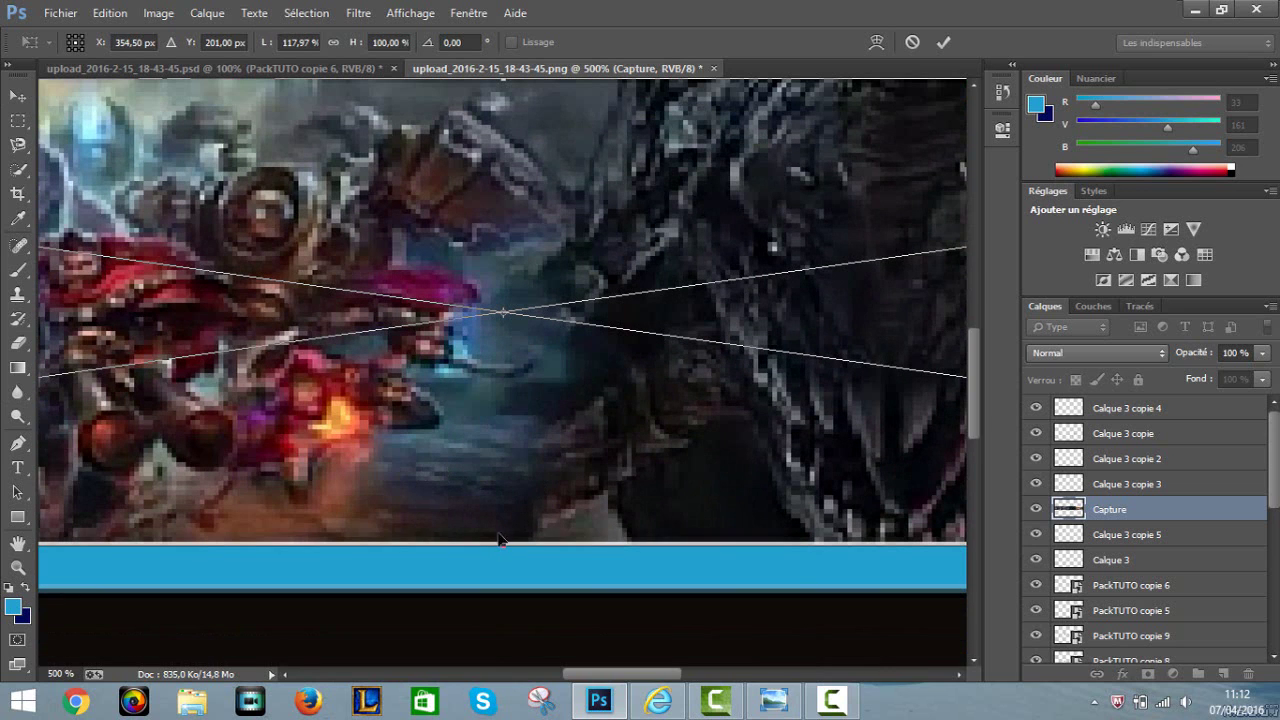
{"action": "left_click_drag", "start_coordinate": [504, 545], "coordinate": [509, 606]}
{"action": "scroll", "coordinate": [452, 267], "scroll_direction": "up", "scroll_amount": 5}
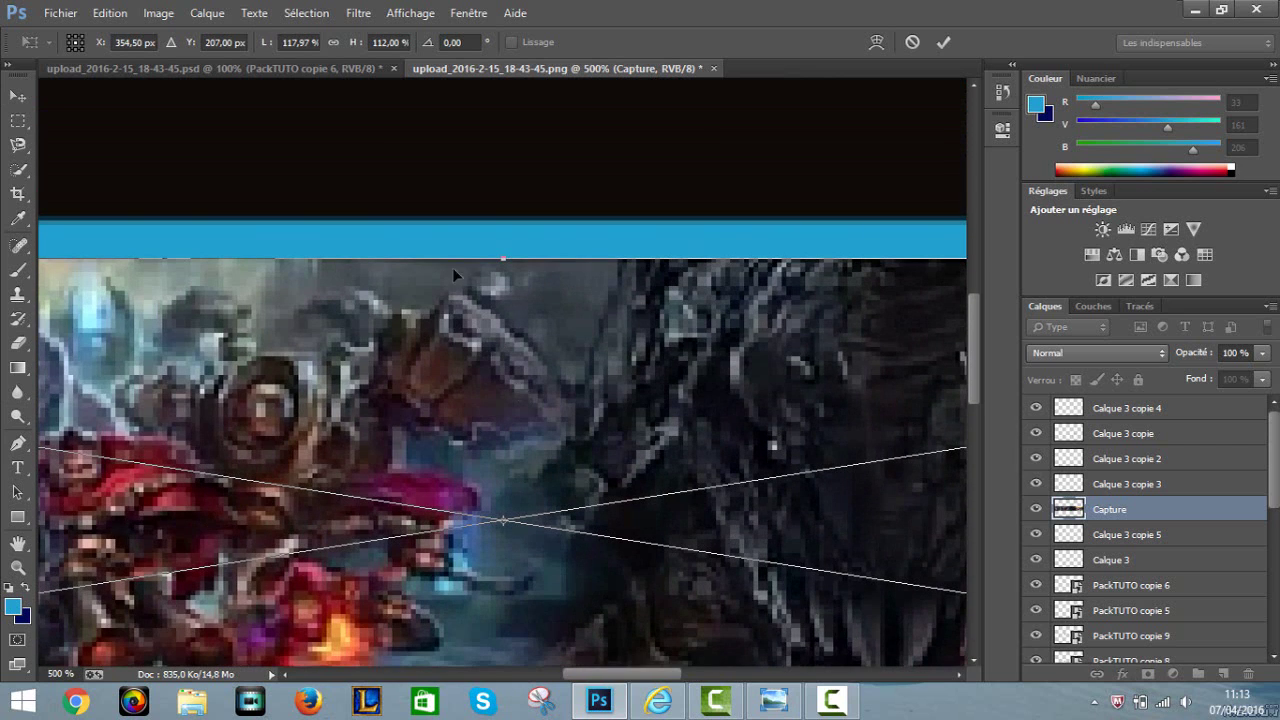
{"action": "left_click_drag", "start_coordinate": [499, 246], "coordinate": [502, 214]}
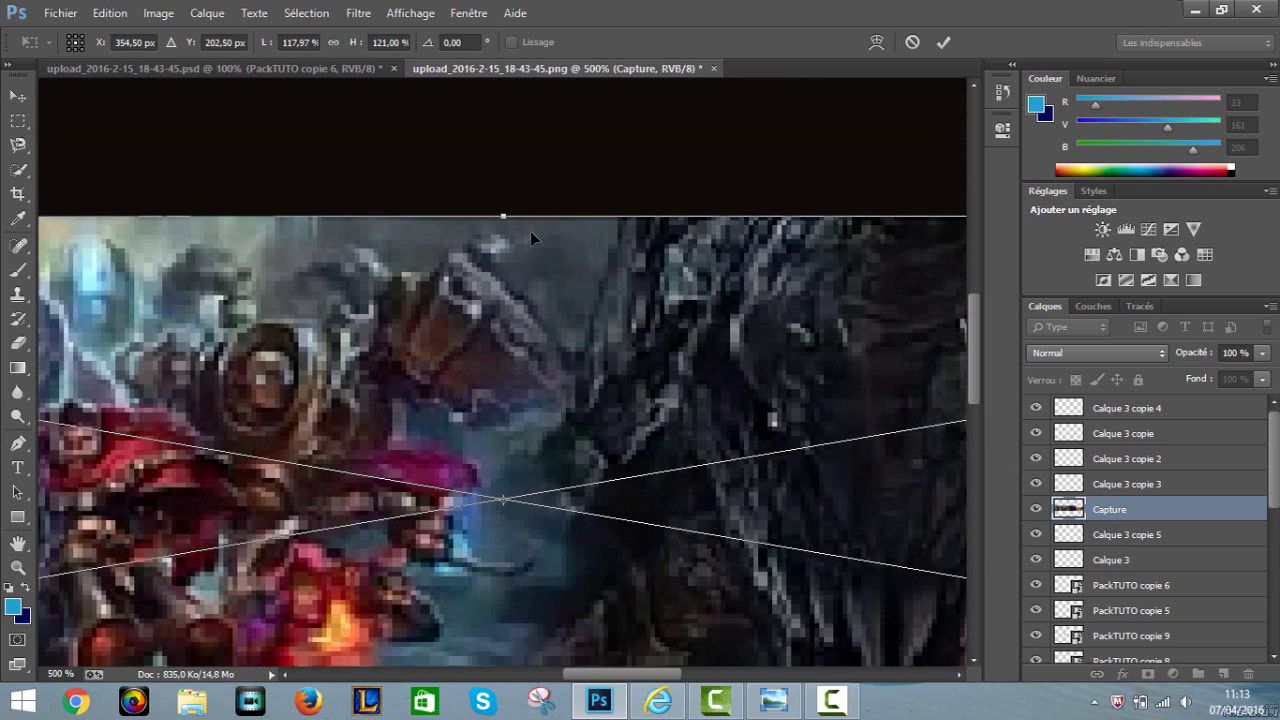
{"action": "key", "text": "Return"}
- Move the Capture layer to the top of the layer stack and set its blend mode to Incrustation
{"action": "key", "text": "ctrl+minus"}
{"action": "key", "text": "ctrl+minus"}
{"action": "key", "text": "ctrl+minus"}
{"action": "key", "text": "ctrl+minus"}
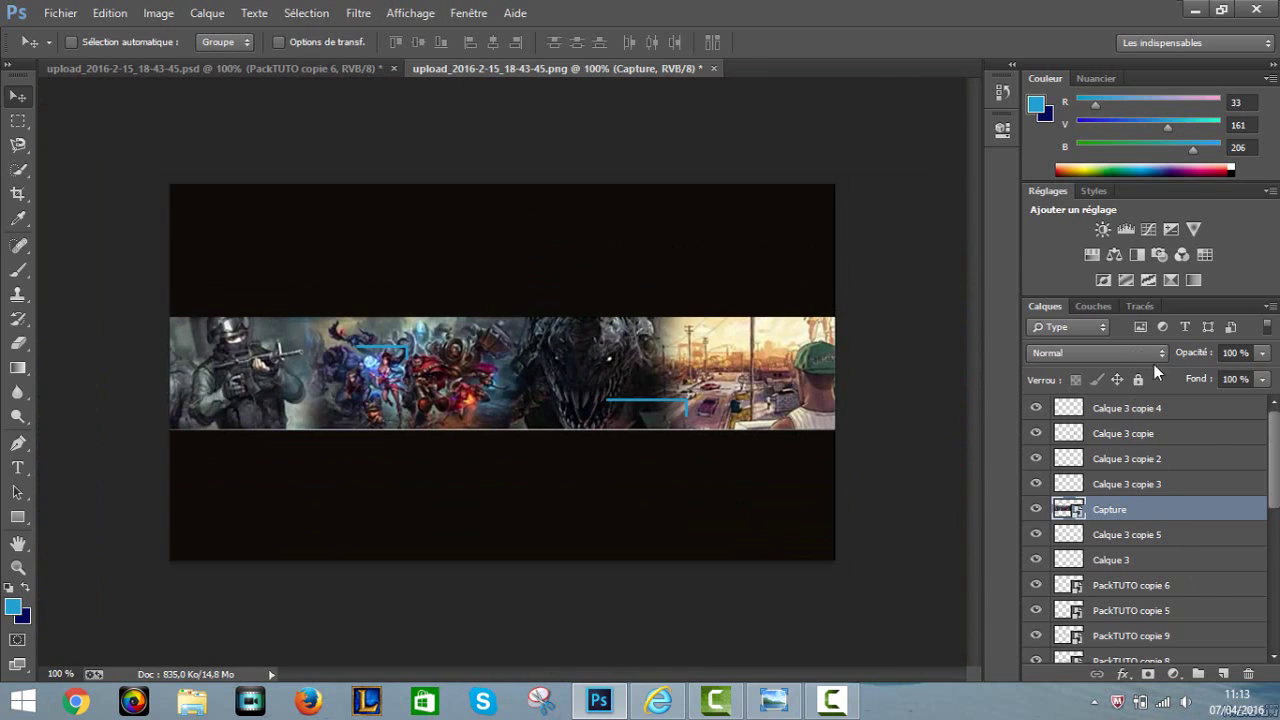
{"action": "left_click_drag", "start_coordinate": [1220, 509], "coordinate": [1166, 370]}
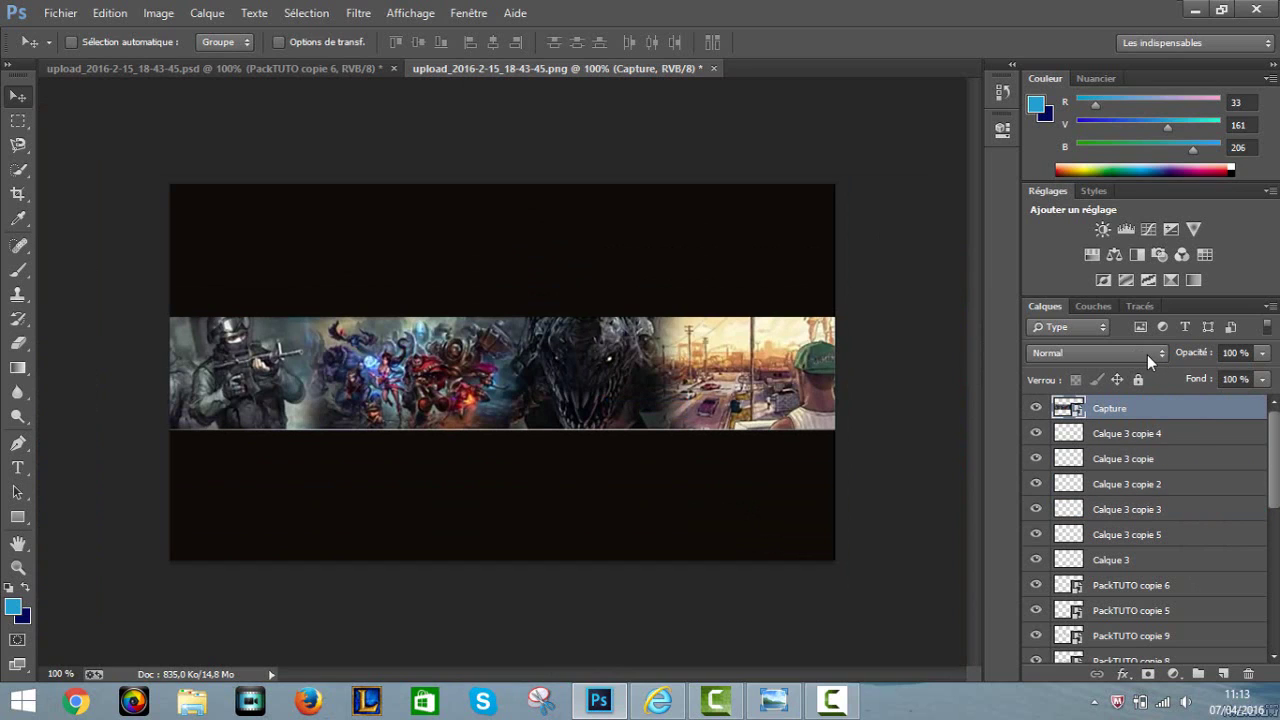
{"action": "left_click", "coordinate": [1137, 350]}
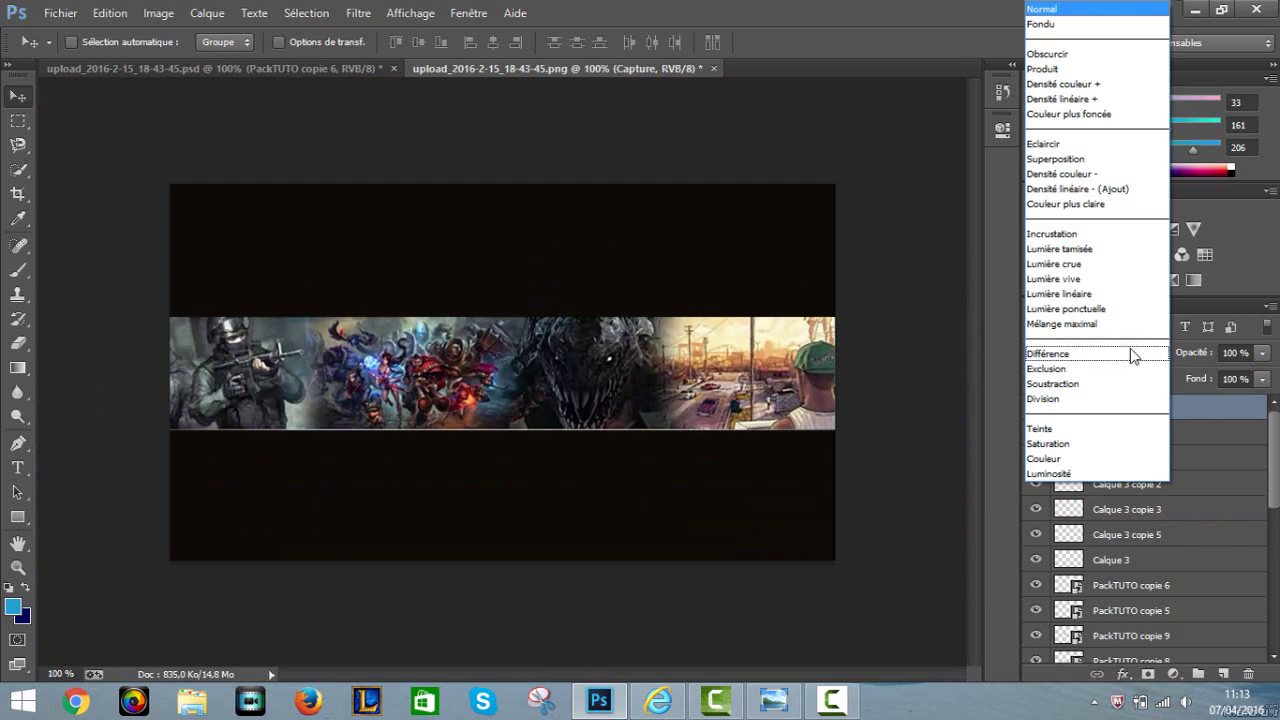
{"action": "left_click", "coordinate": [1085, 233]}
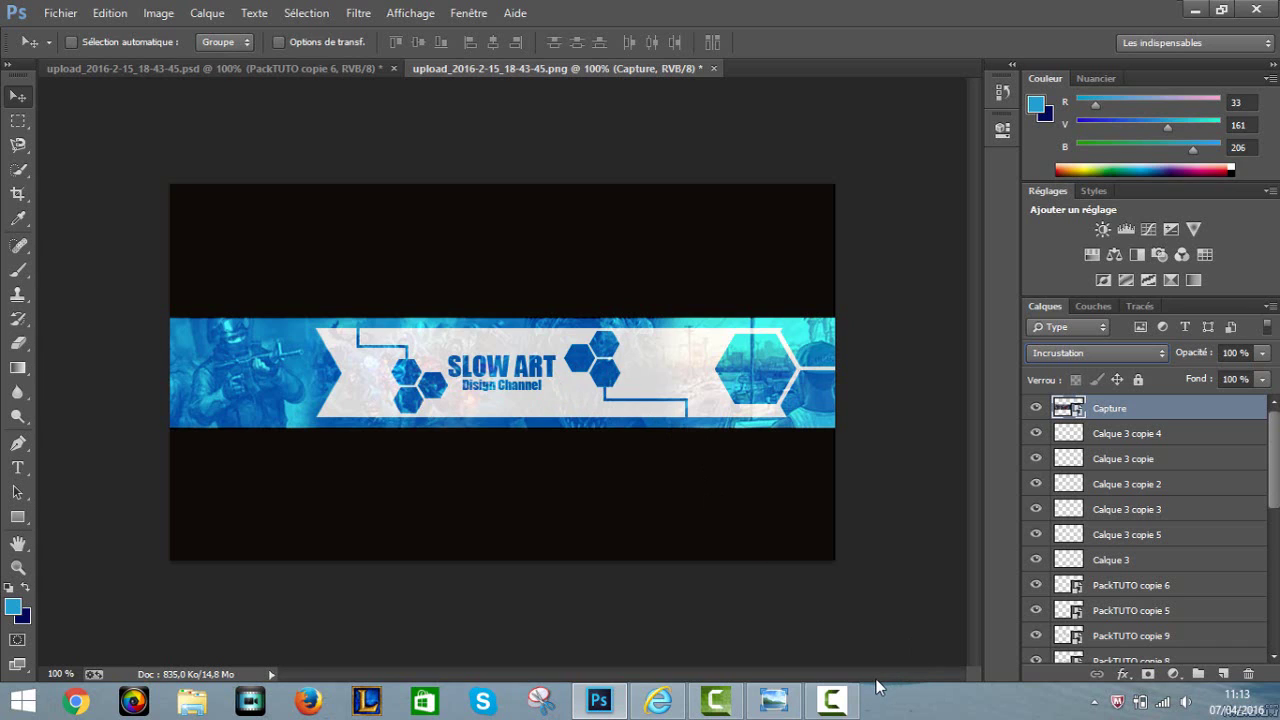
{"action": "left_click", "coordinate": [848, 702]}
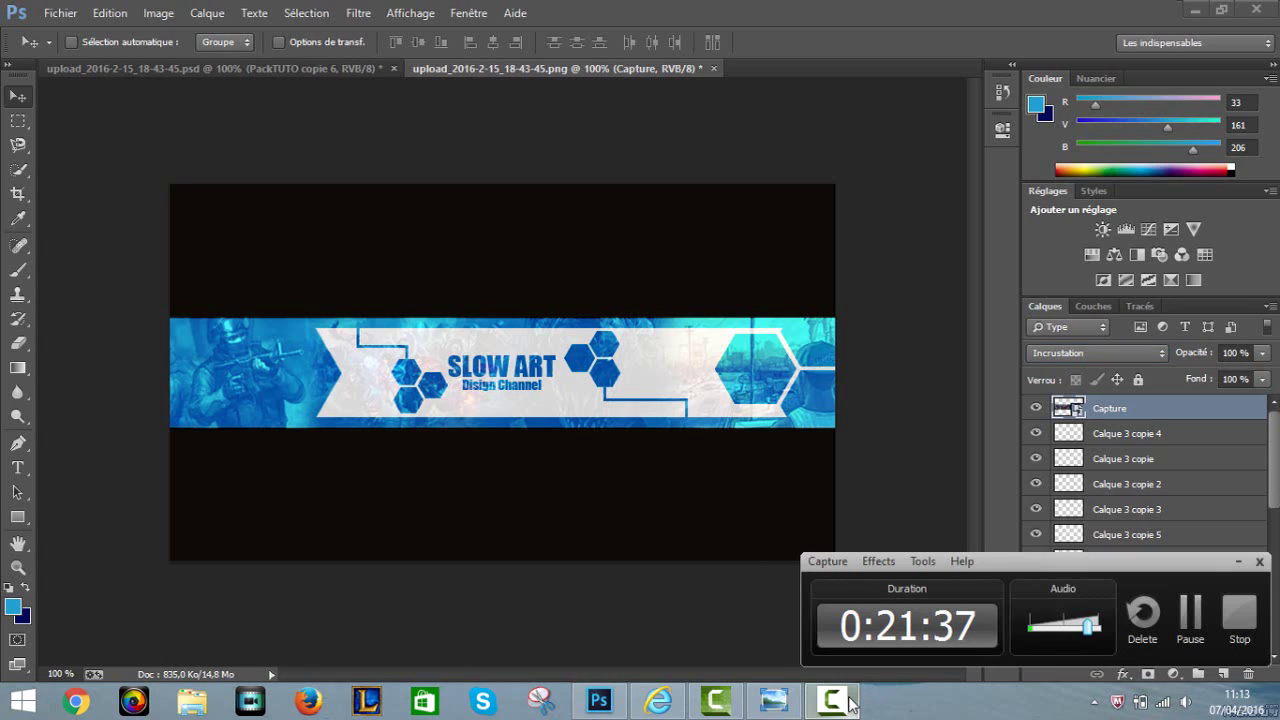